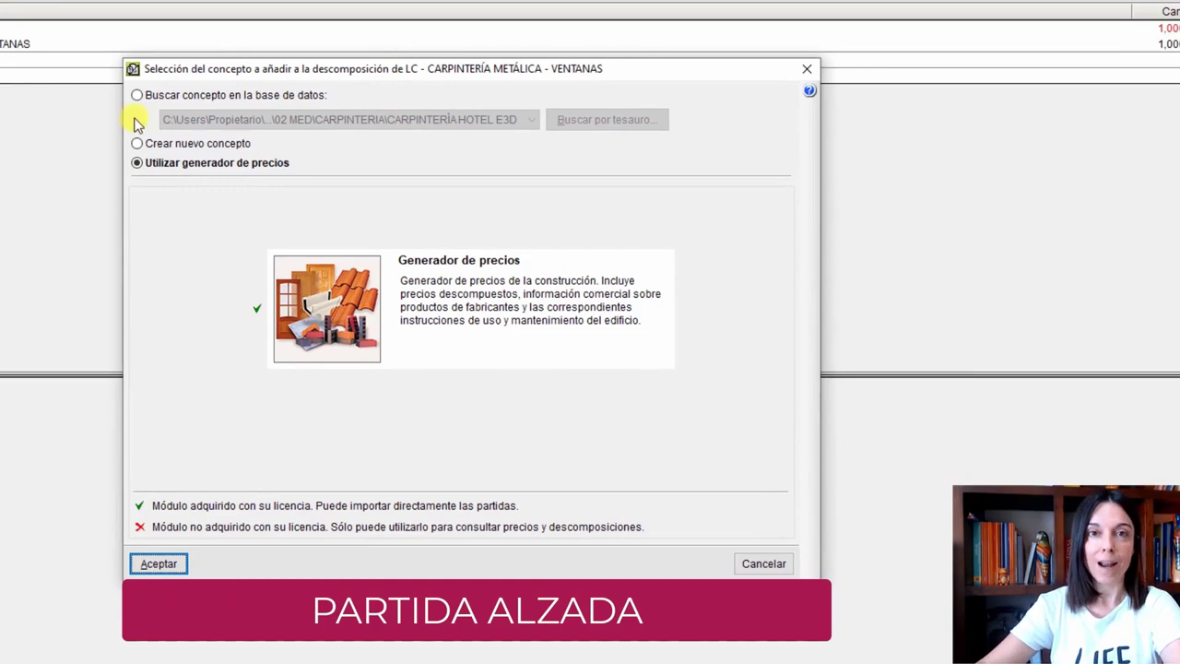
- Define a new Partida alzada concept with code V00, unit Ud, and Ventana as both the summary and the description
click(144, 146)
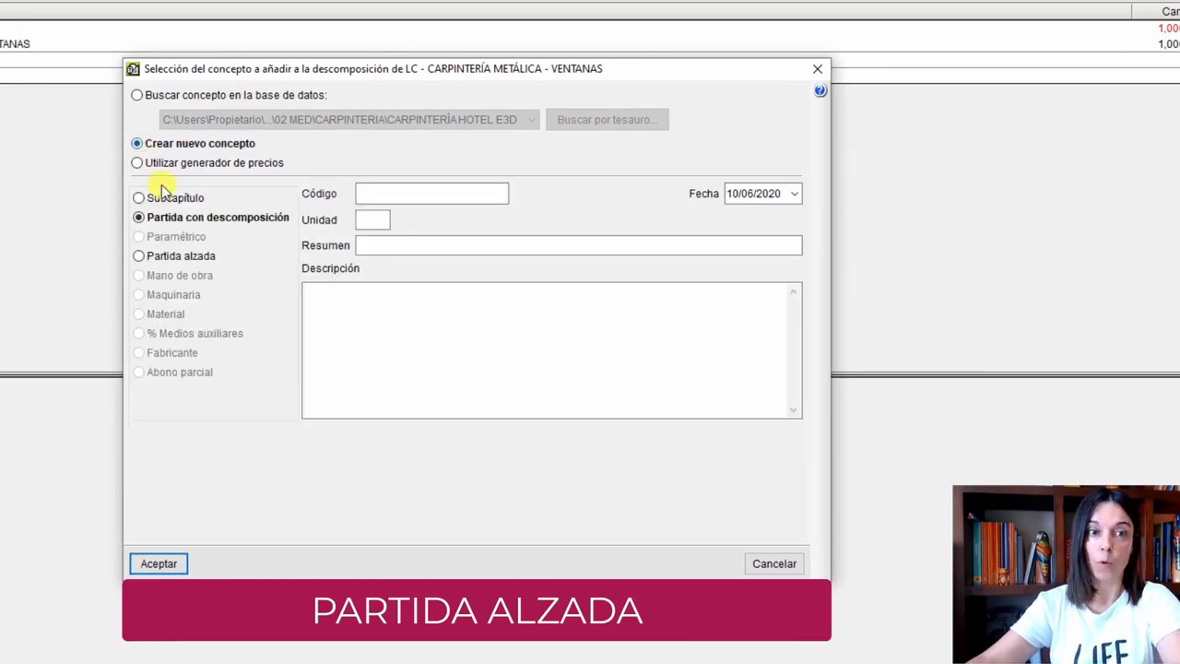
click(159, 262)
click(374, 194)
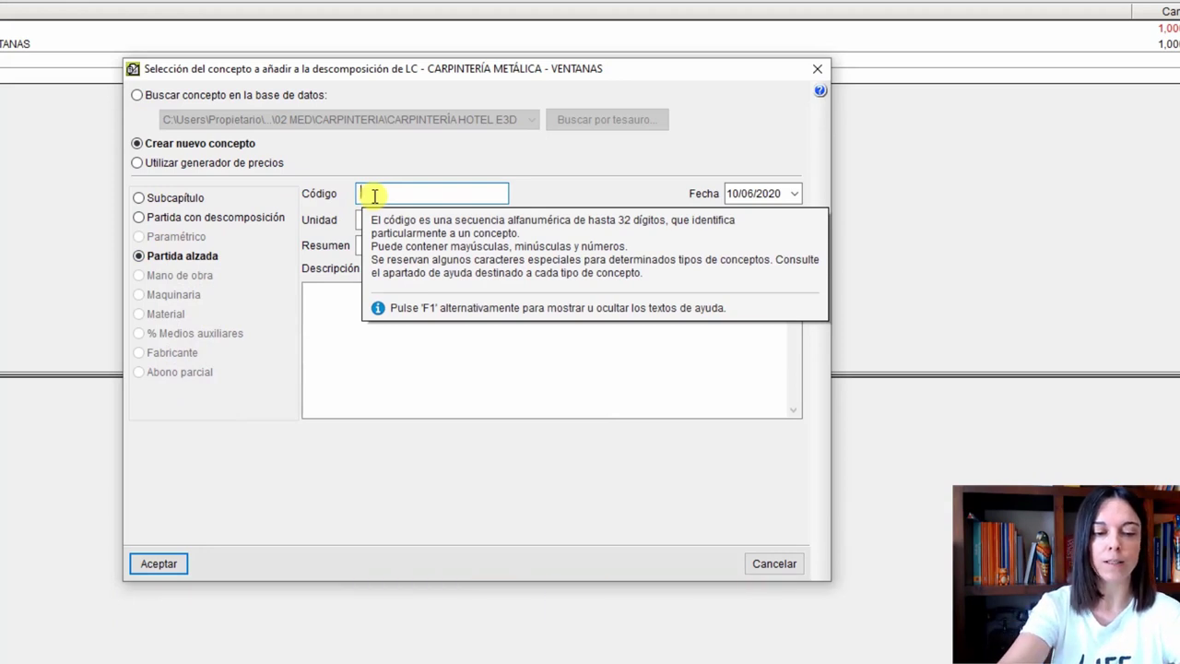
click(365, 220)
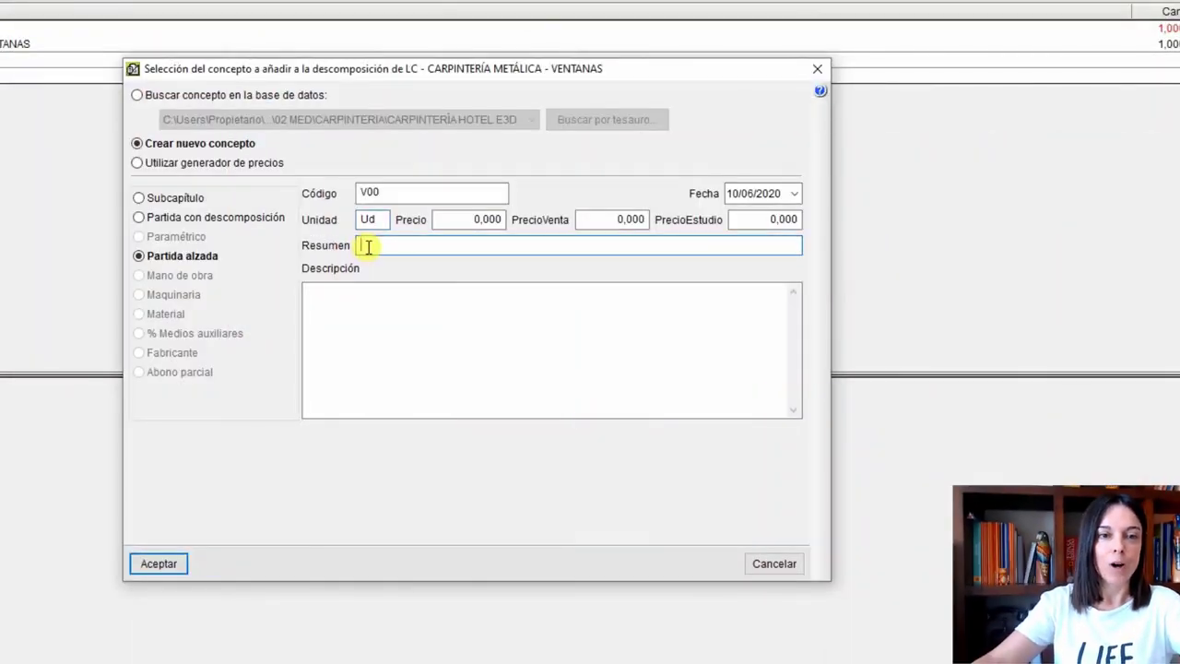
text(Ventana)
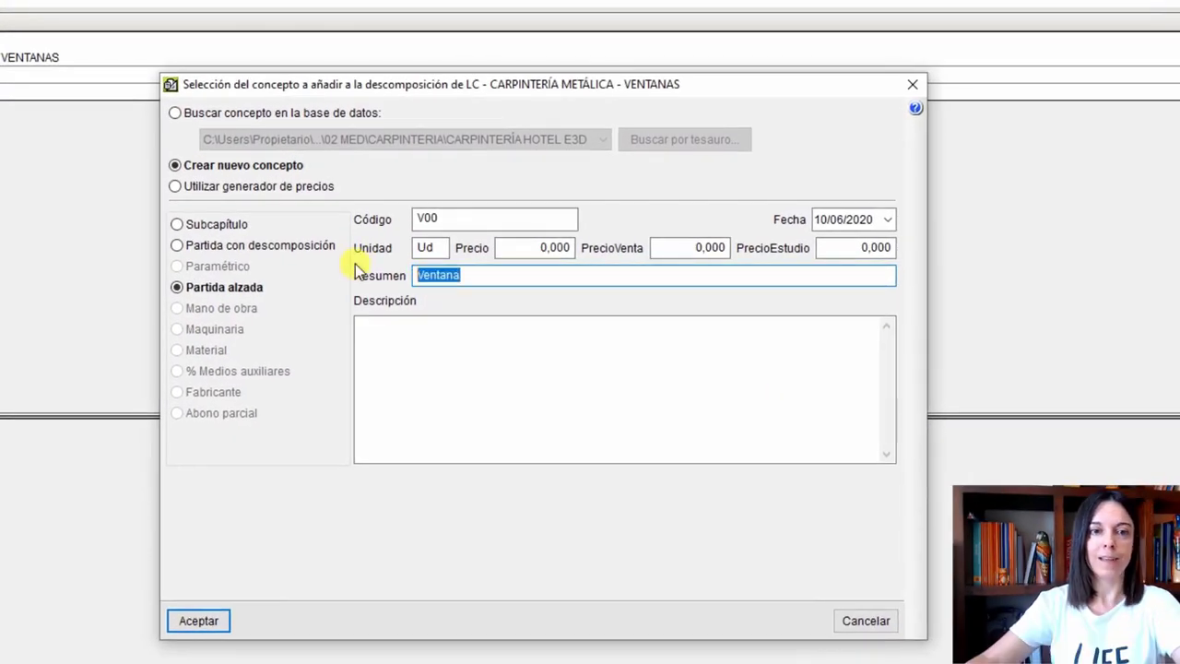
click(425, 319)
click(190, 624)
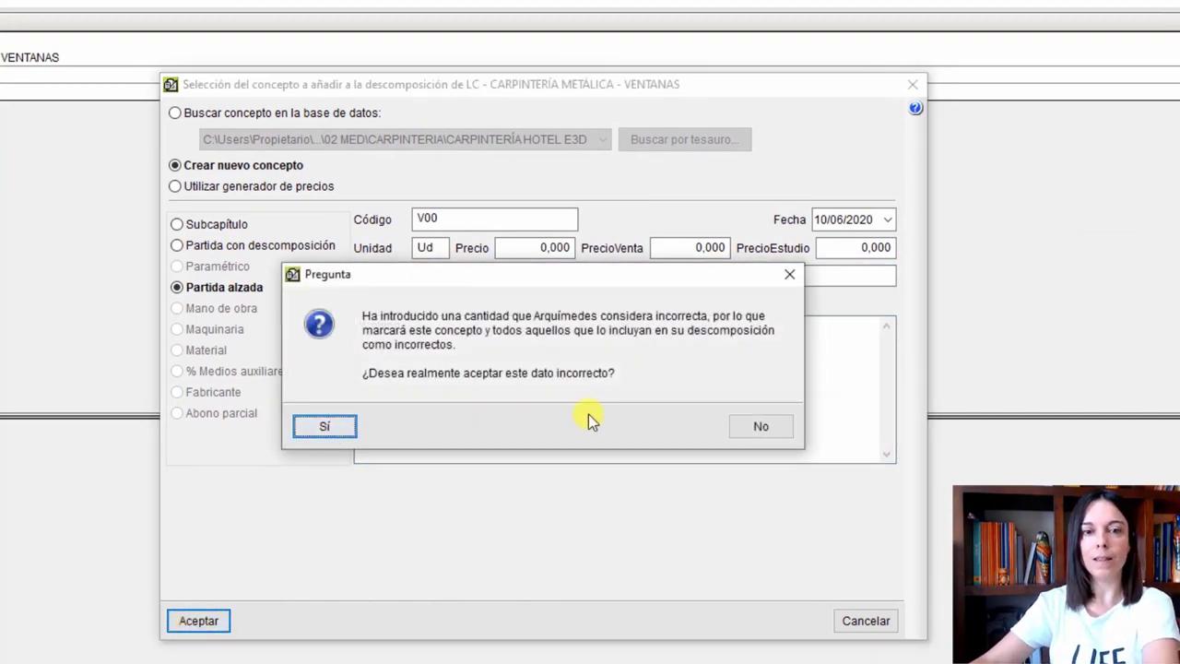
click(754, 427)
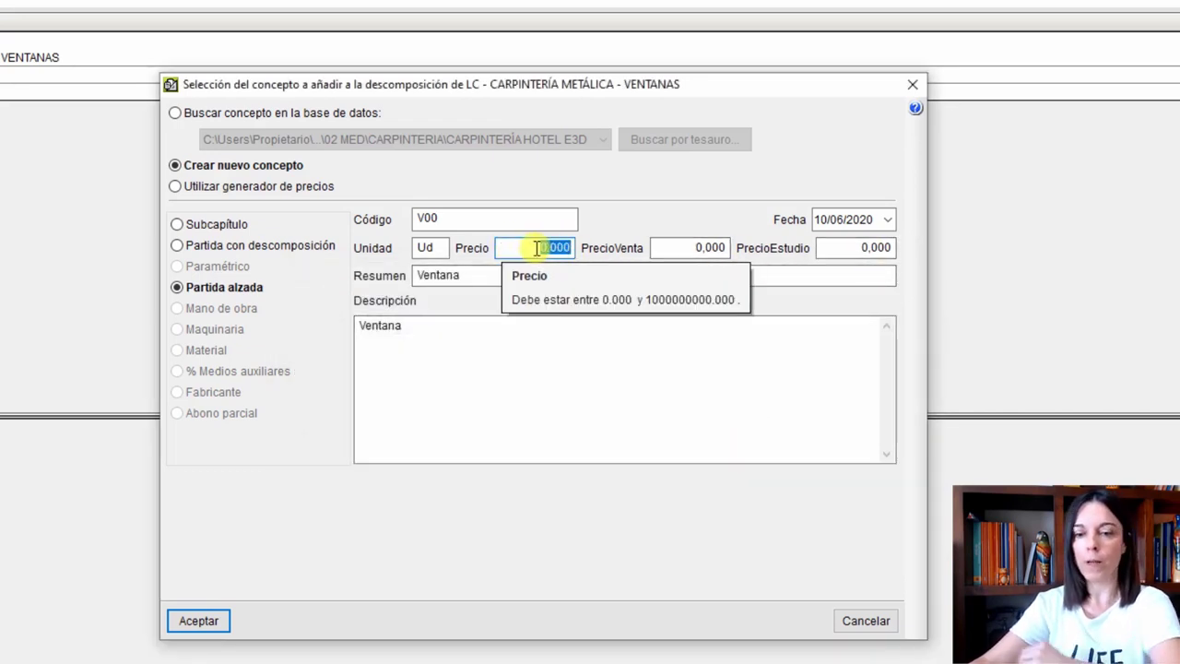
- Set Precio, PrecioVenta and PrecioEstudio to 100, add the V00 item to the chapter, and select the empty row below it
text(100)
drag(662, 247, 747, 247)
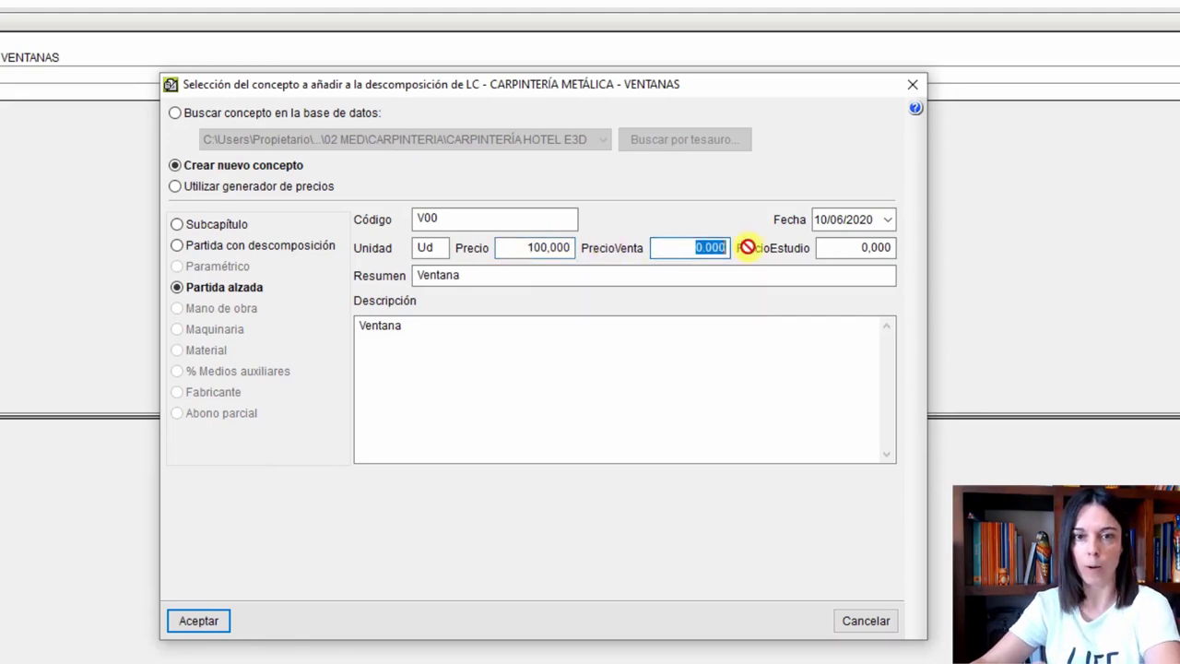
text(100)
click(824, 248)
text(100)
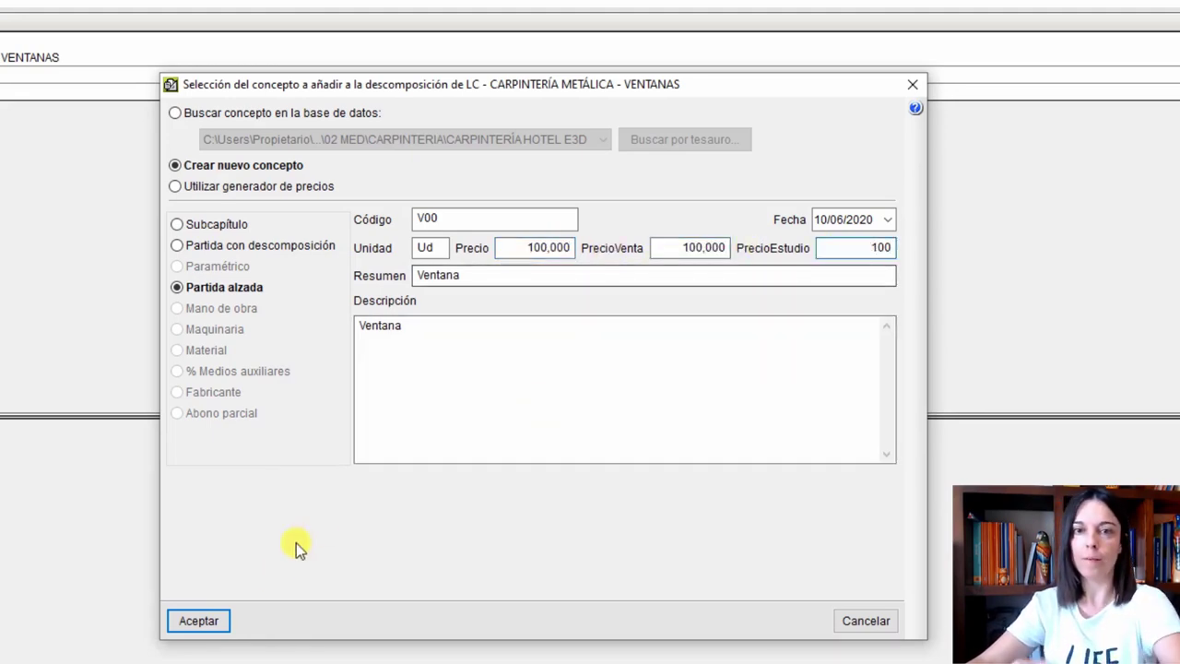
click(196, 622)
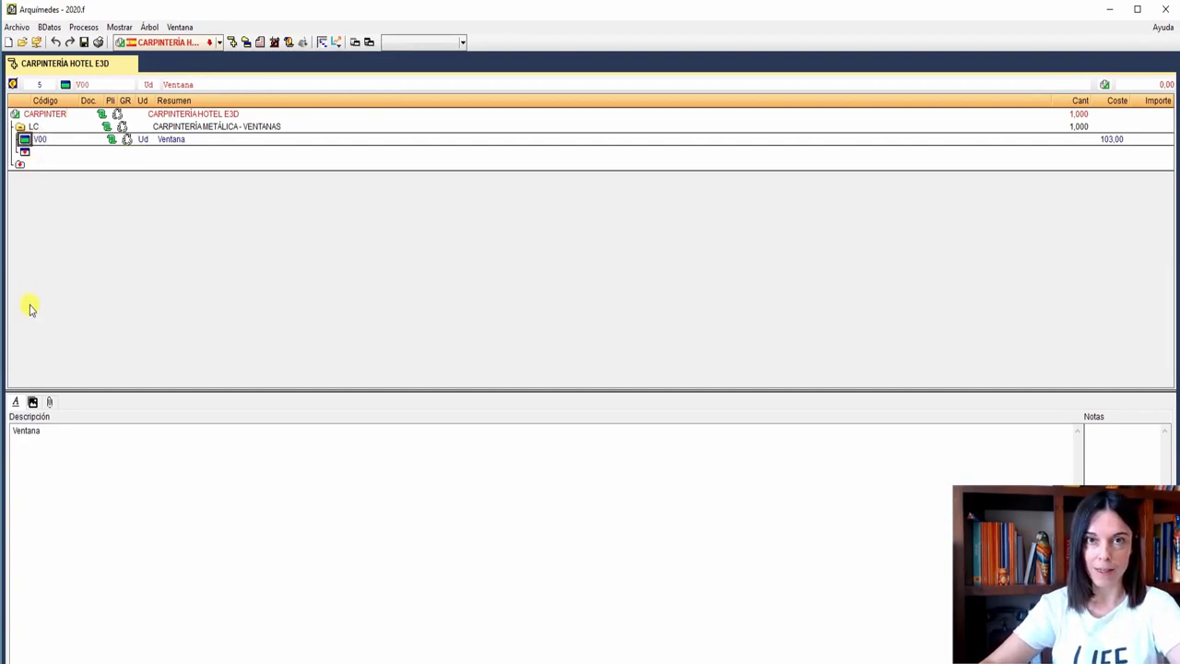
click(23, 152)
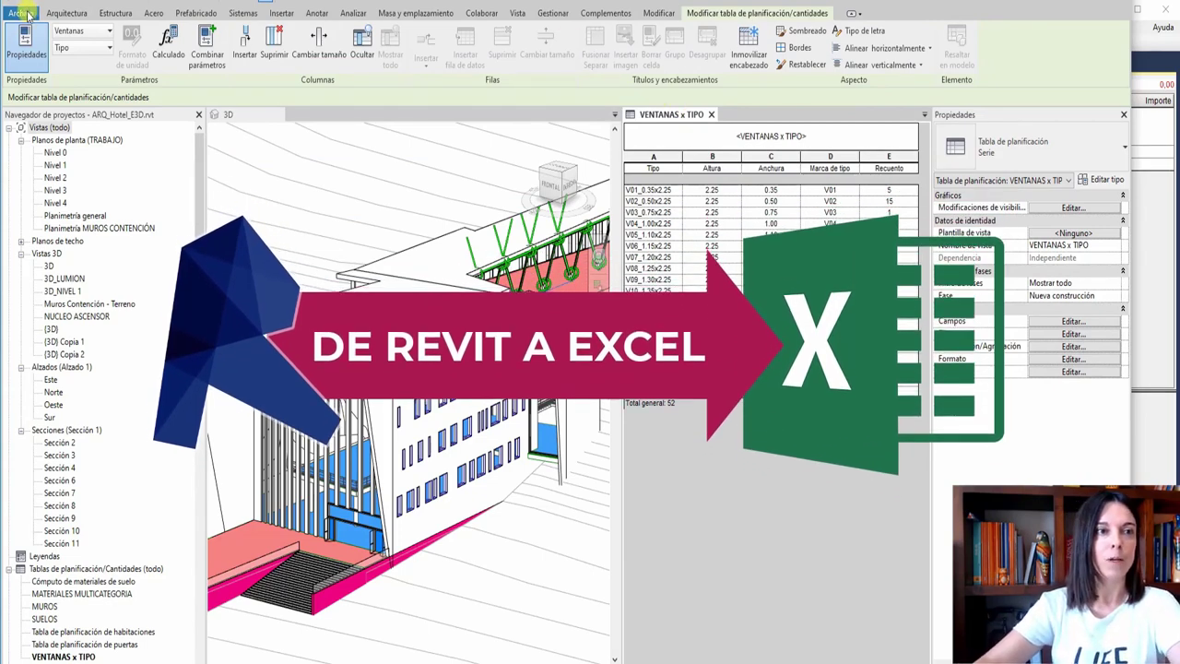
- Switch to Revit and export the VENTANAS x TIPO schedule as tab-delimited VENTANAS x TIPO.txt into the Hotel E3D\01_LISTADOS folder
click(33, 13)
mouse_move(83, 228)
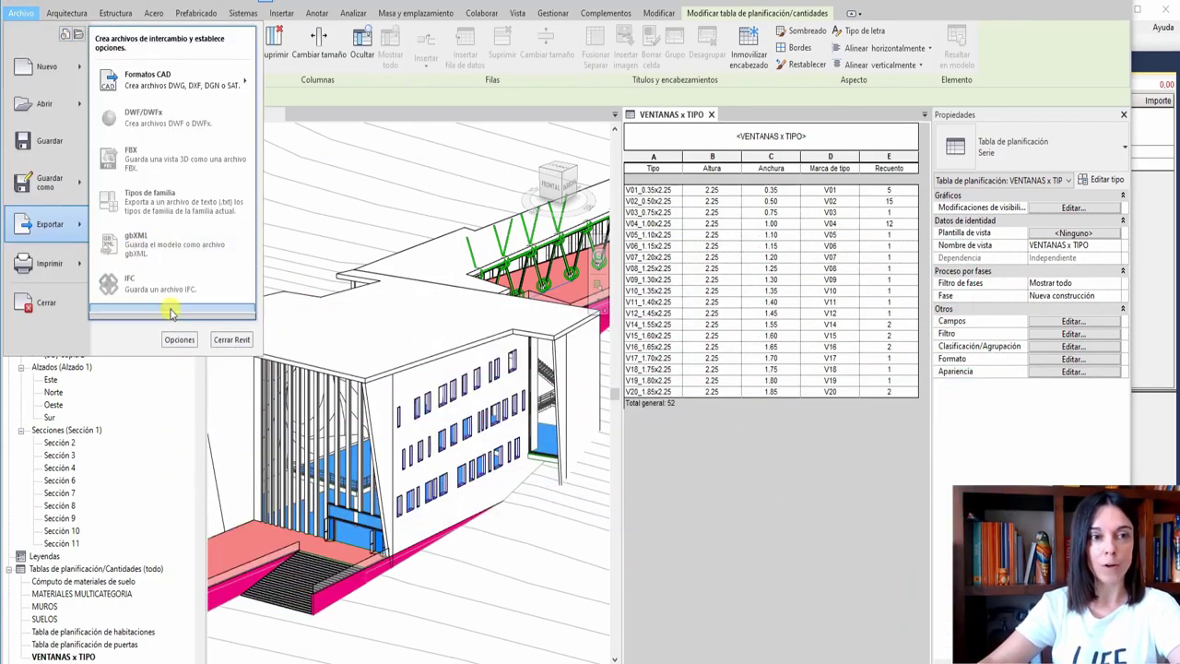
scroll(175, 286, down, 3)
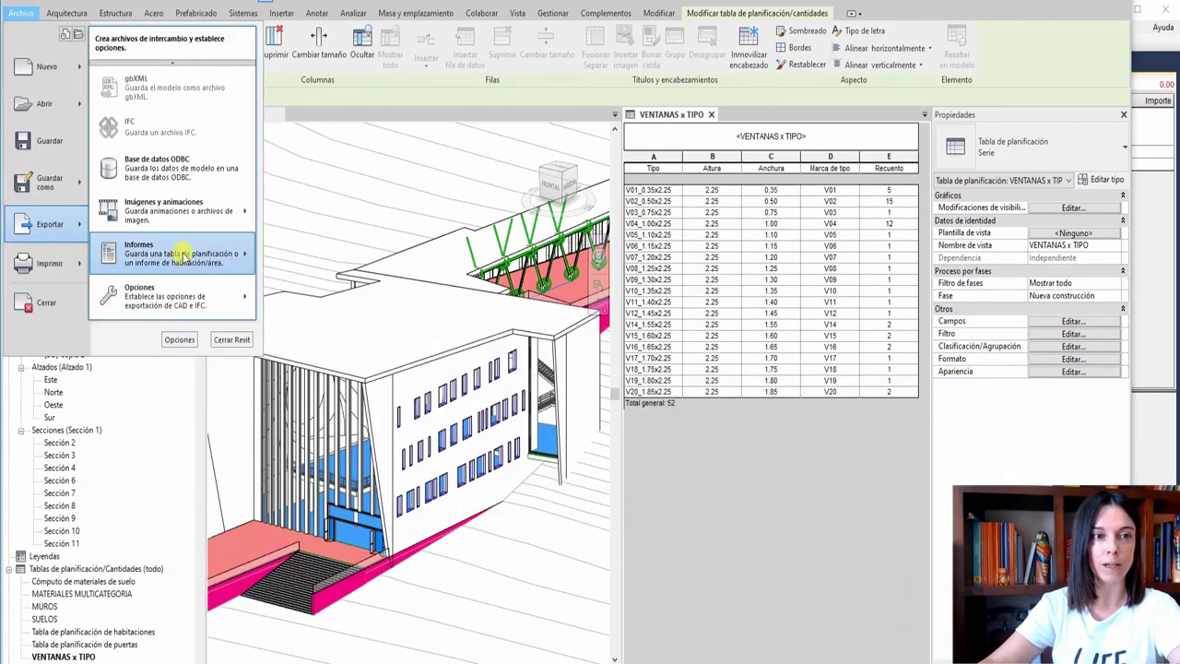
mouse_move(198, 257)
click(296, 249)
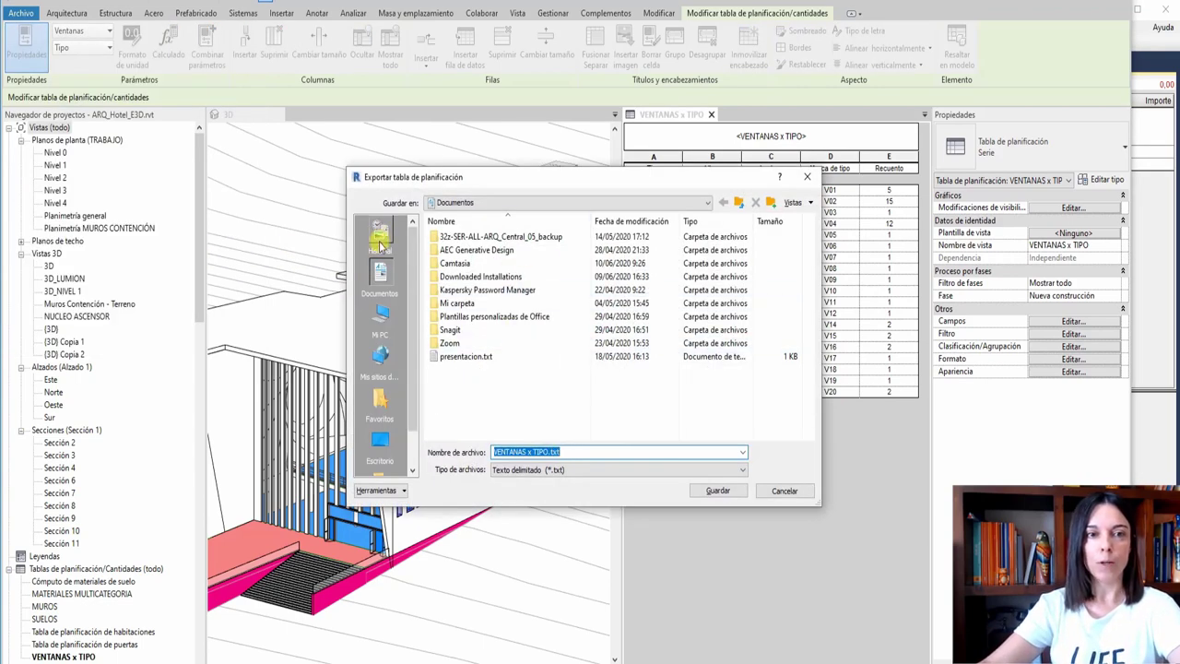
click(380, 442)
double_click(454, 316)
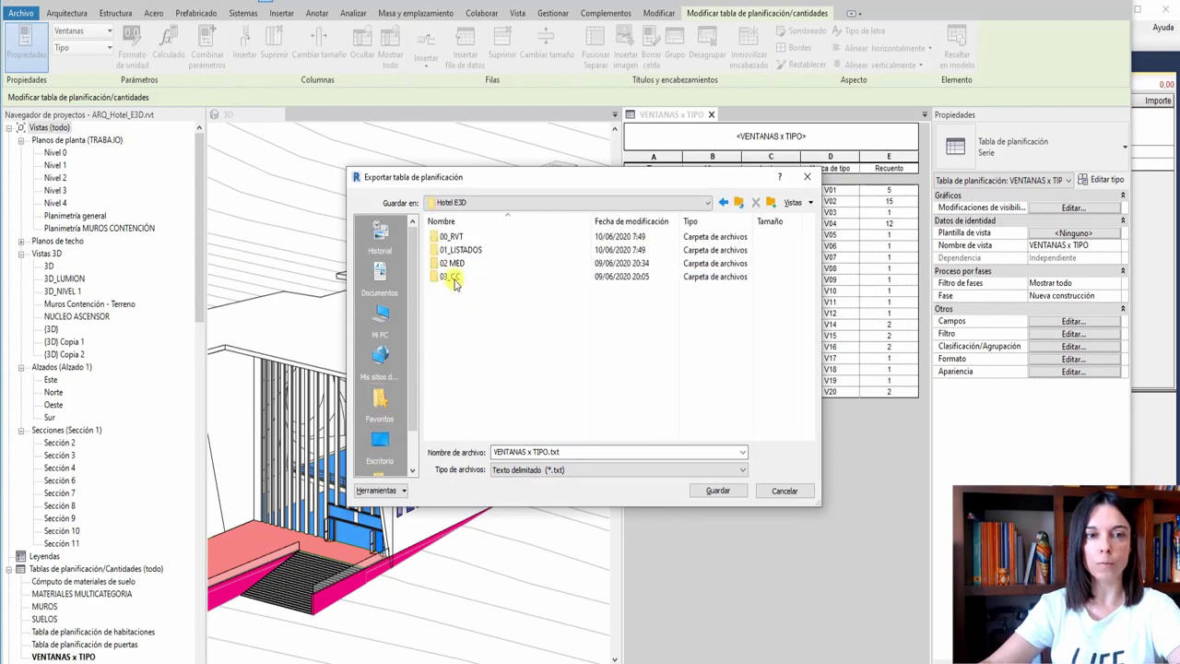
click(457, 255)
double_click(457, 253)
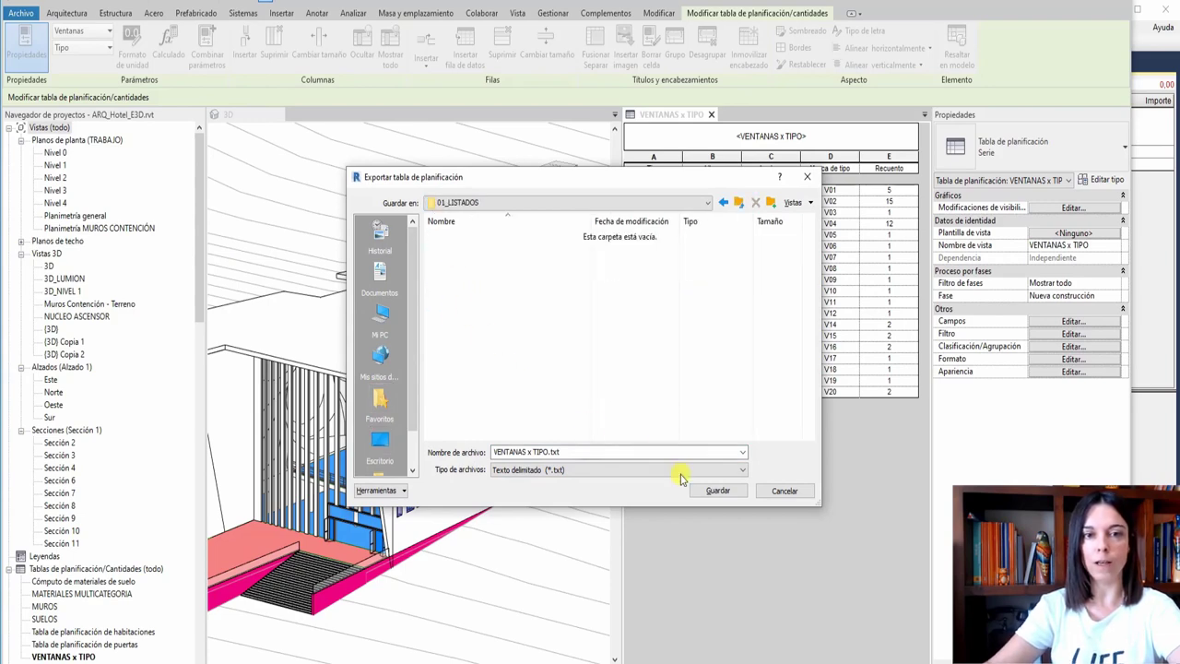
click(731, 491)
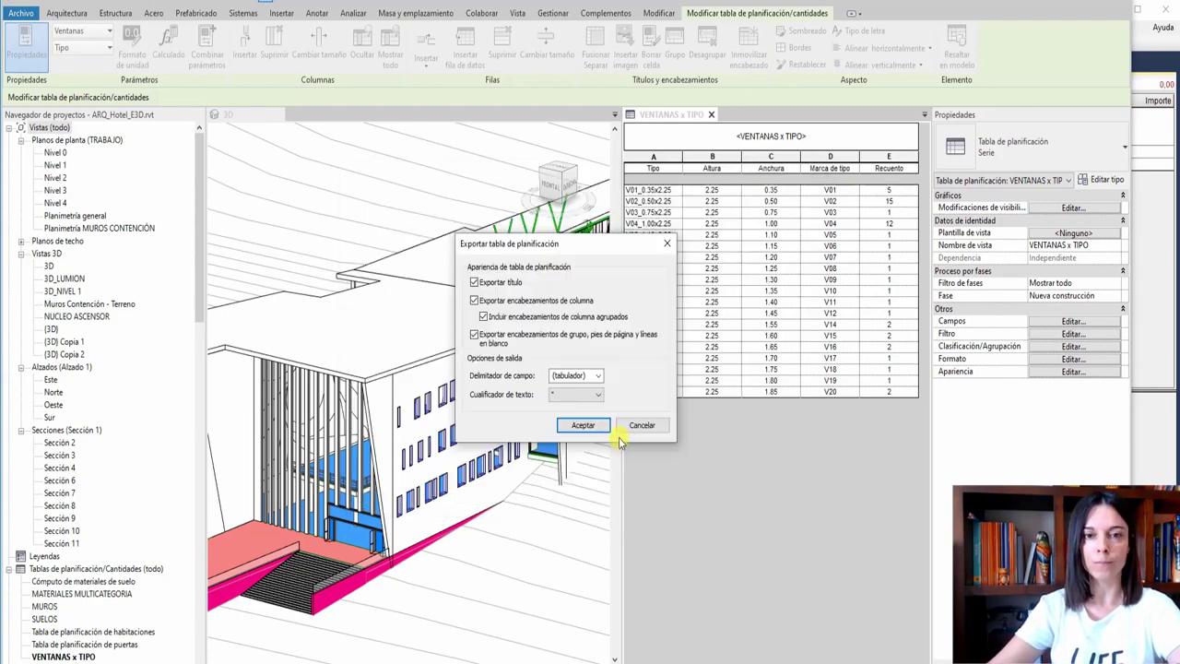
click(584, 426)
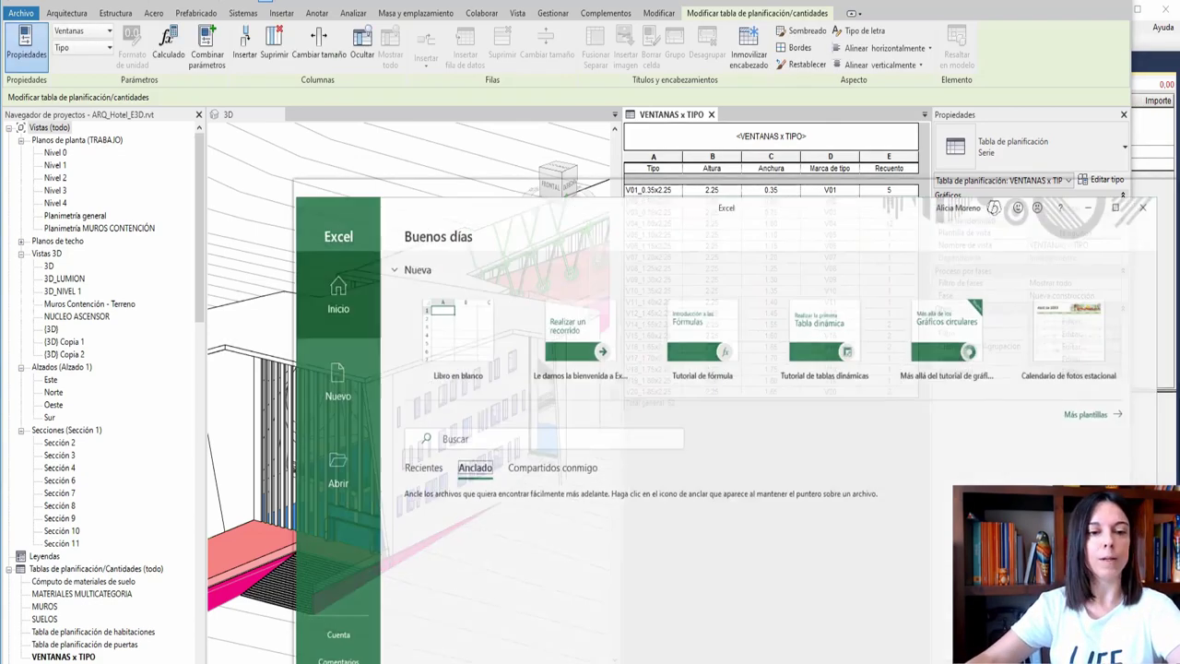
- Switch to Excel, create a blank workbook, and open the exported VENTANAS x TIPO.txt file
click(457, 332)
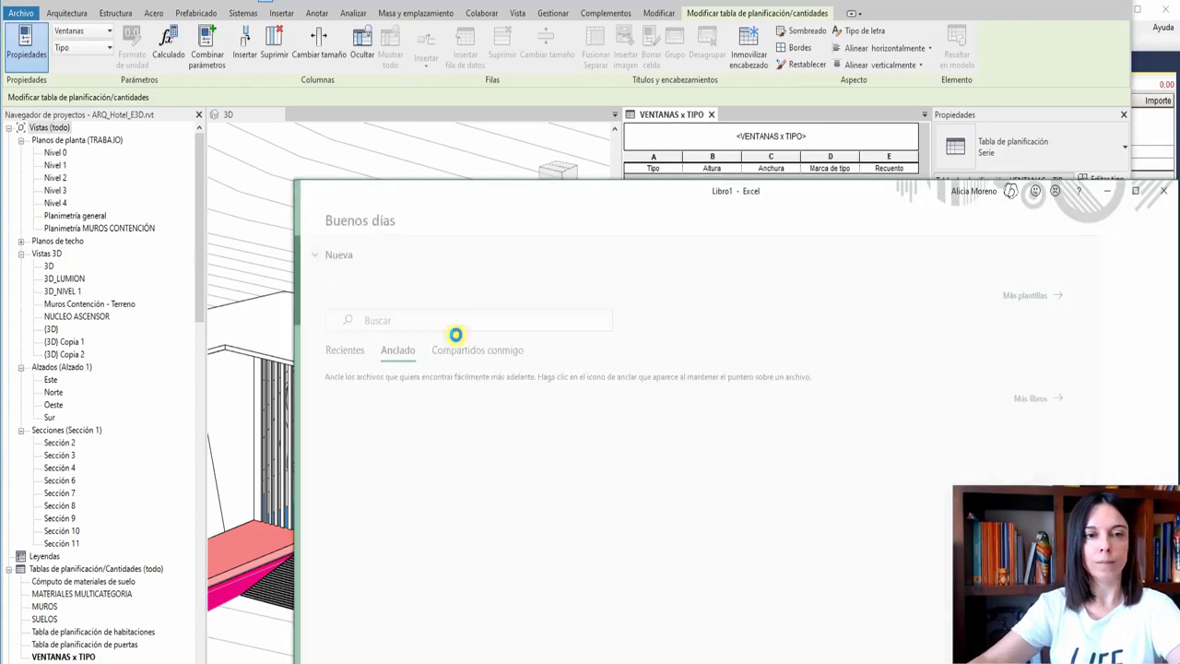
click(316, 214)
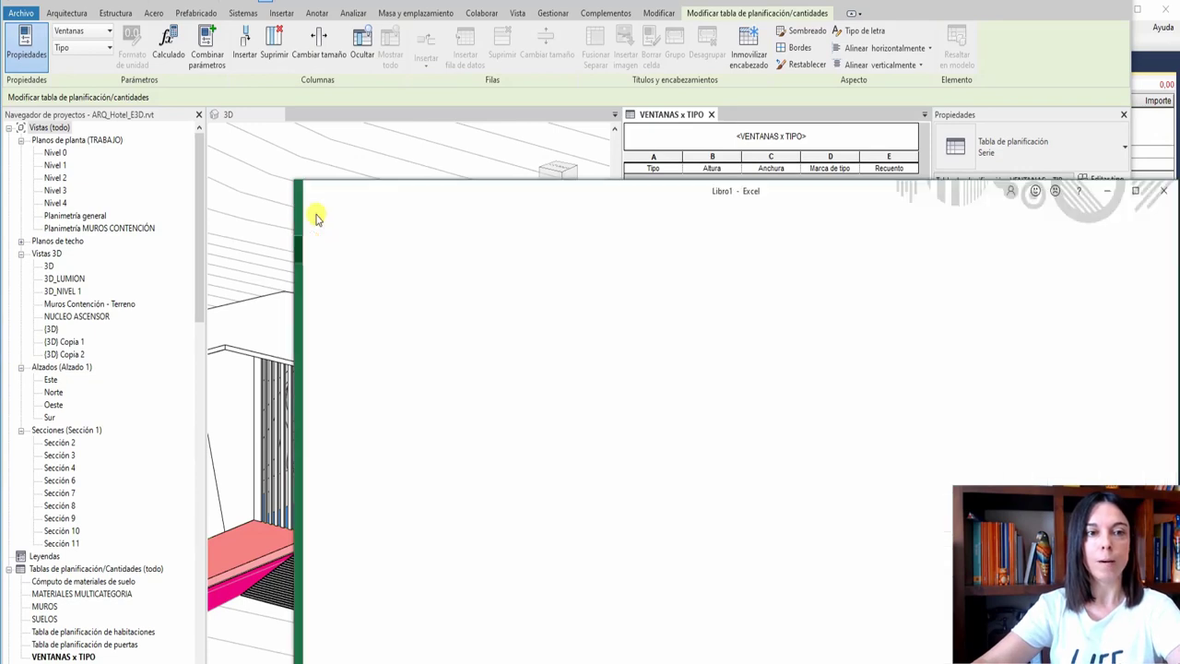
click(331, 305)
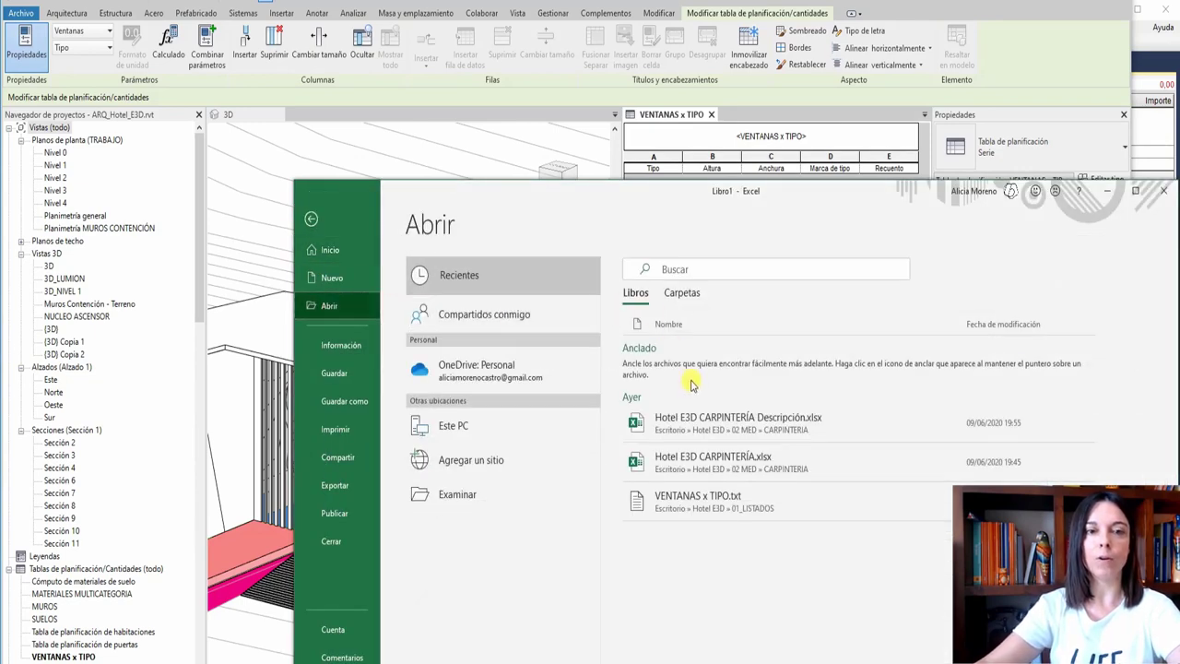
click(461, 490)
click(430, 276)
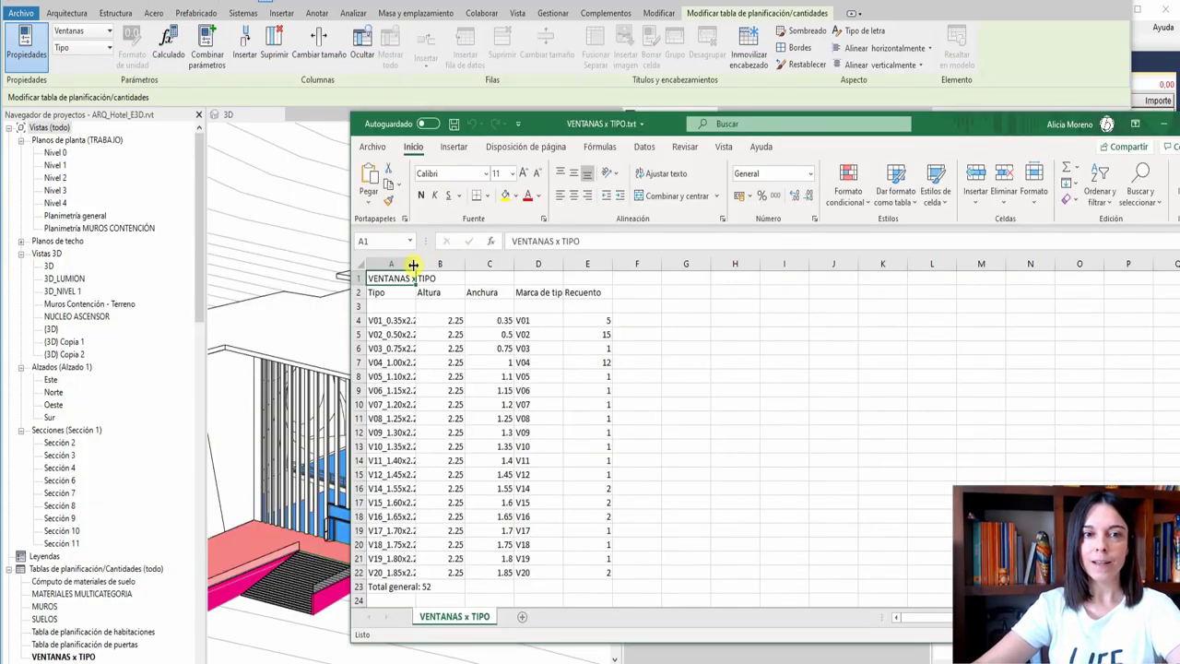
- Widen column A to fit the window type names and select the type marks in D4:D22
drag(413, 265, 493, 264)
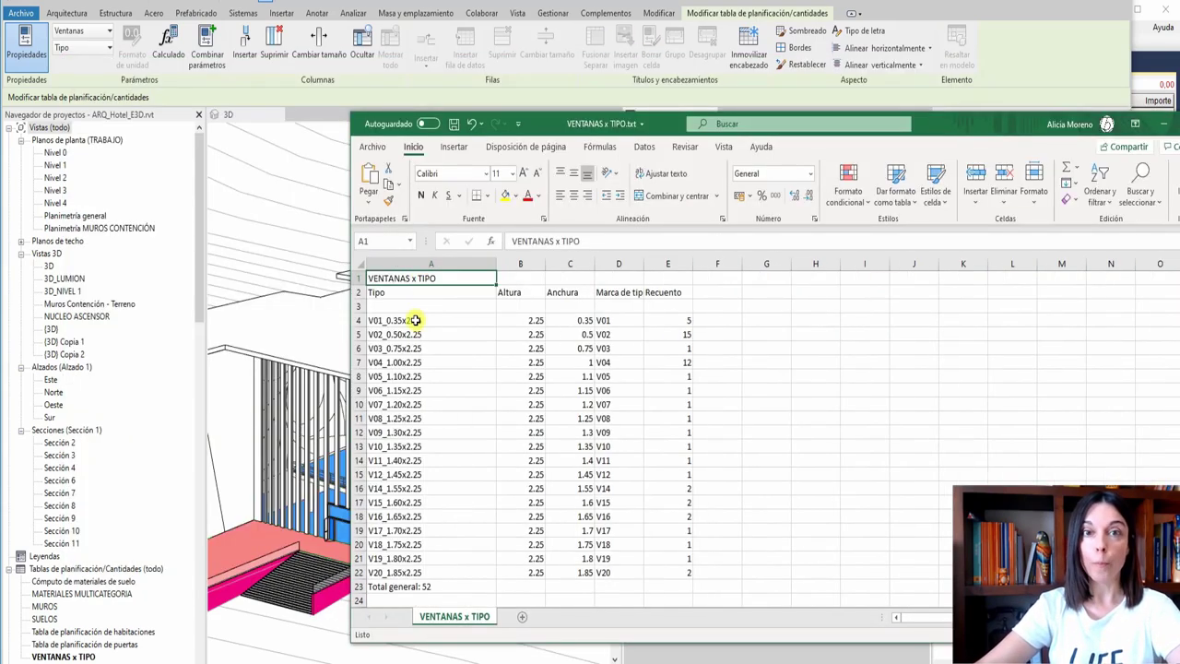
drag(415, 320, 391, 573)
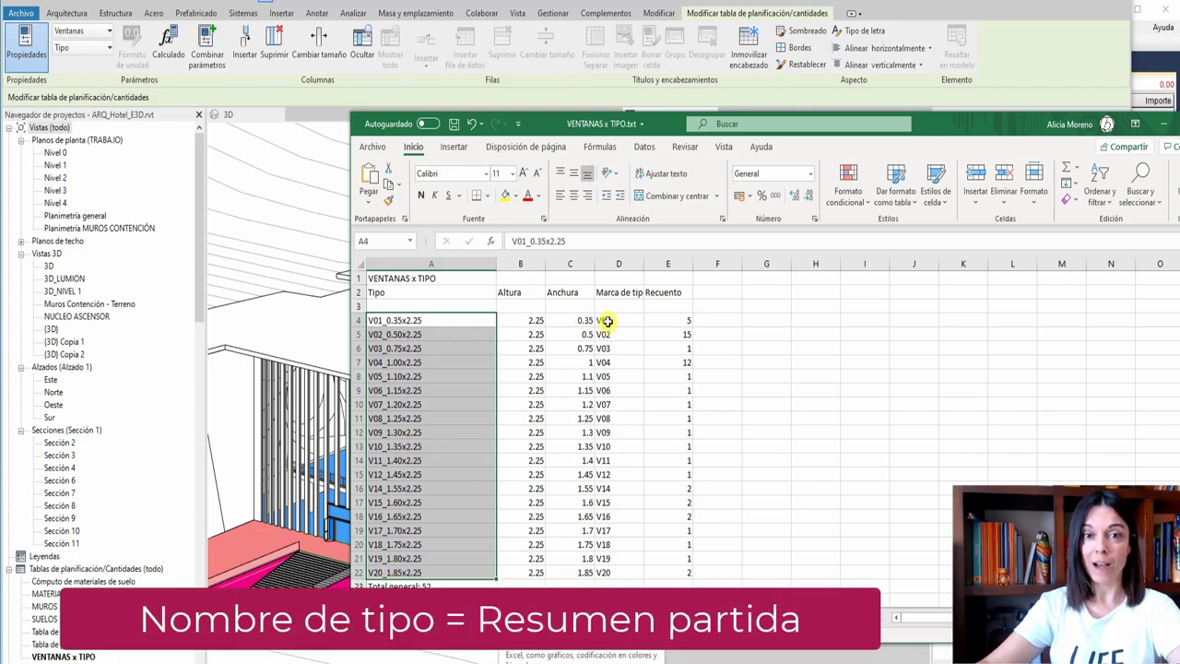
drag(608, 320, 600, 573)
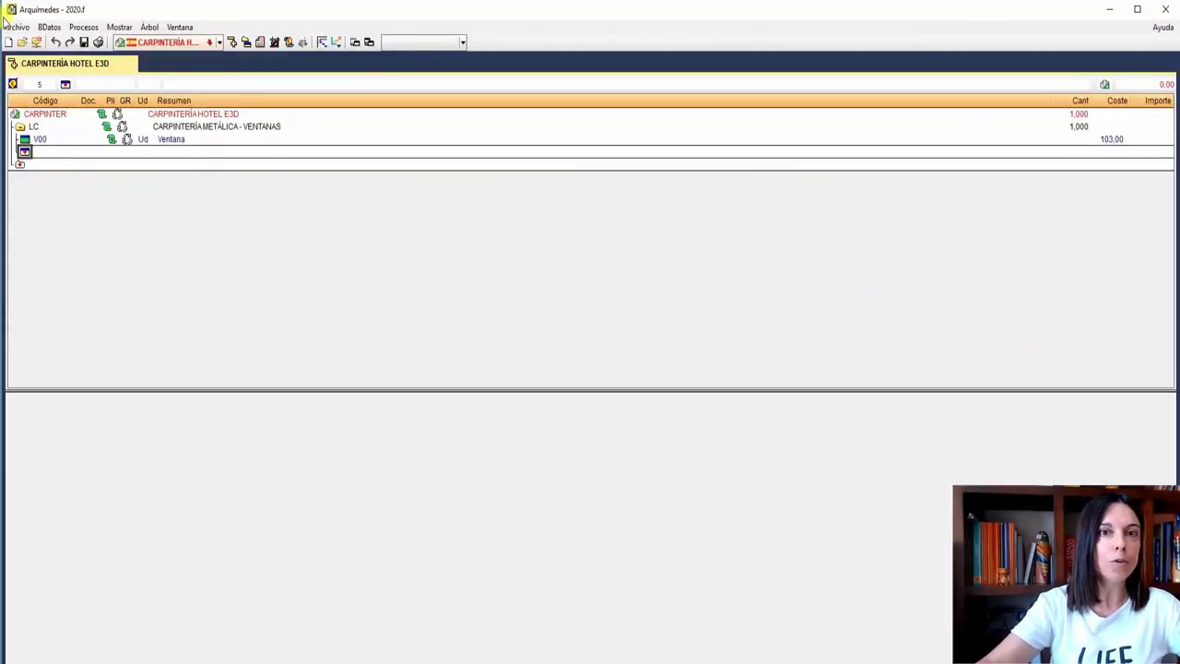
- Switch to Arquímedes and export the budget to Excel as CARPINTERÍA HOTEL E3D in the CARPINTERIA folder, with measurement detail and the complete tree
click(13, 28)
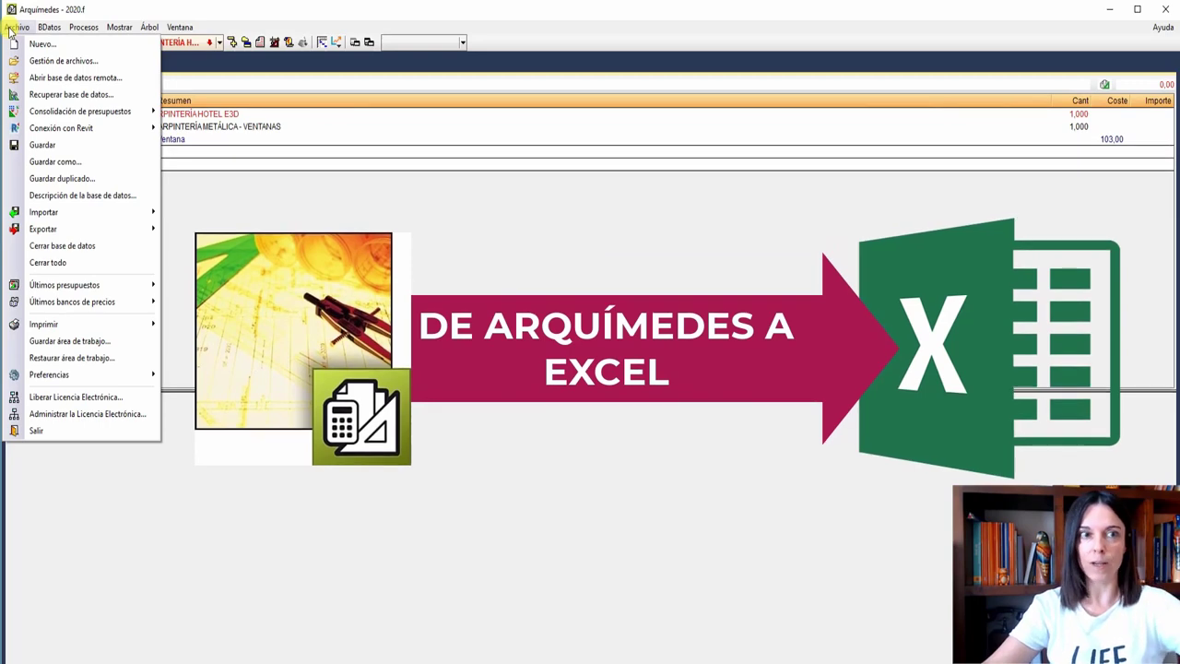
mouse_move(44, 230)
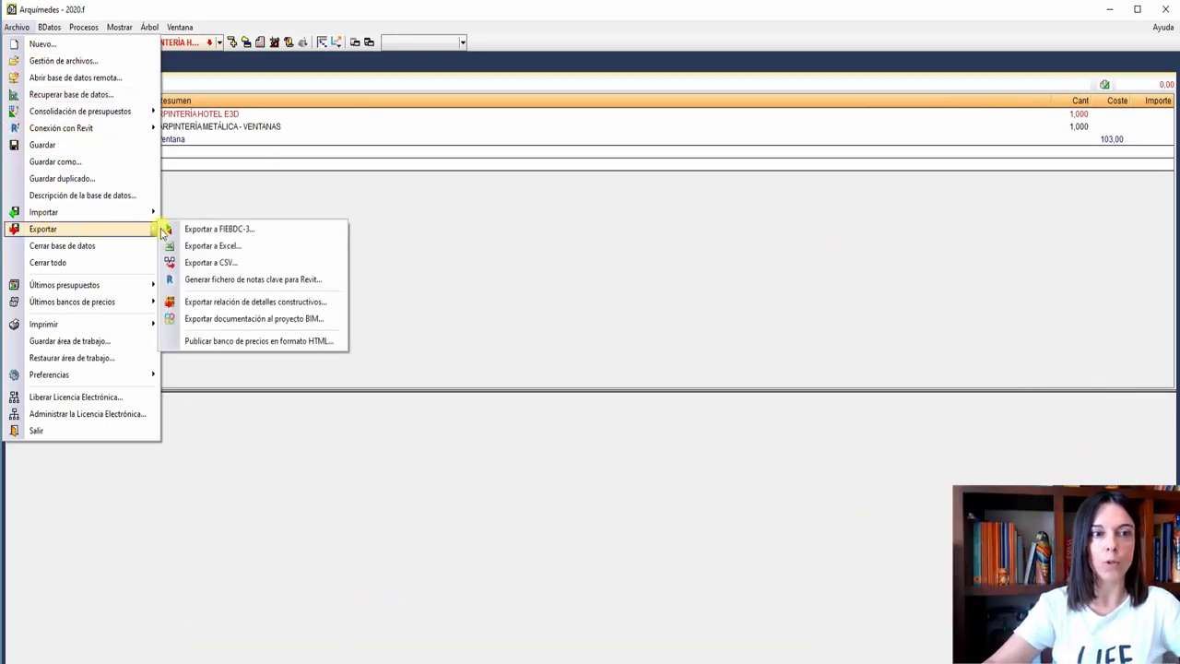
click(203, 246)
key(Return)
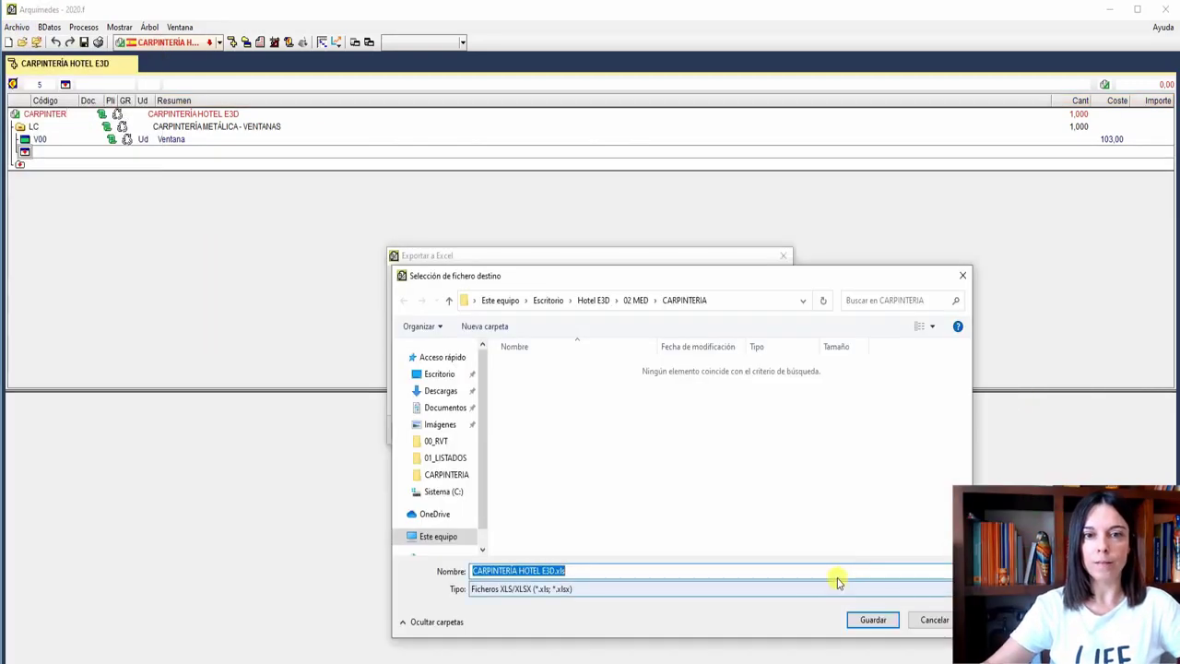
click(877, 621)
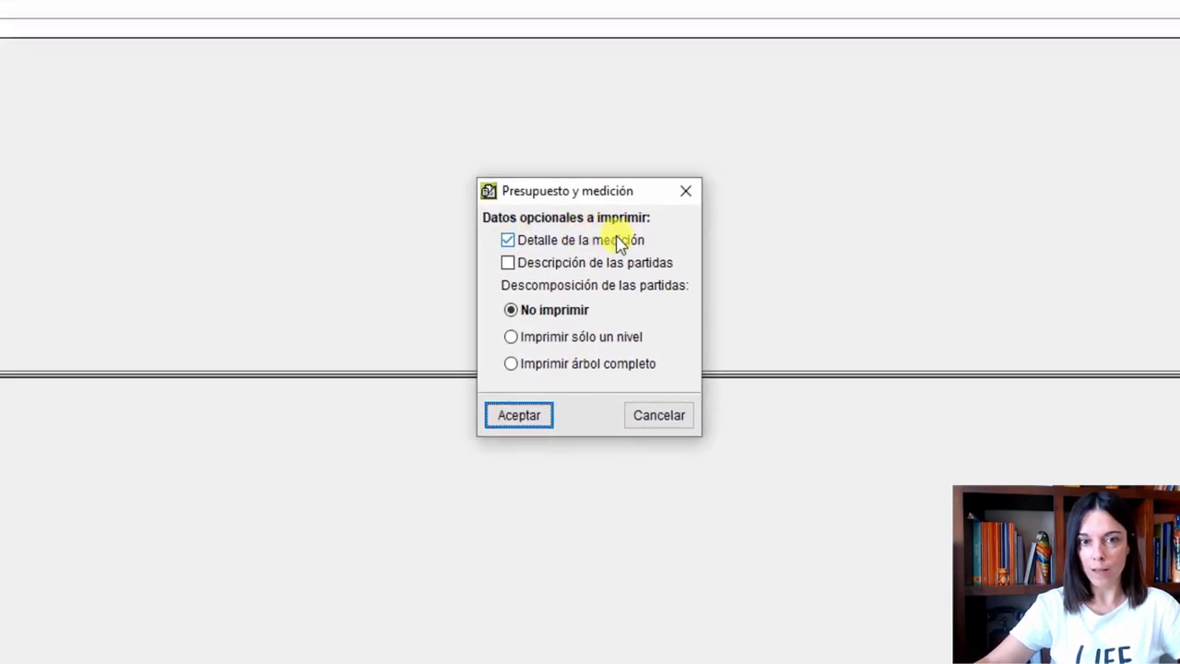
click(512, 365)
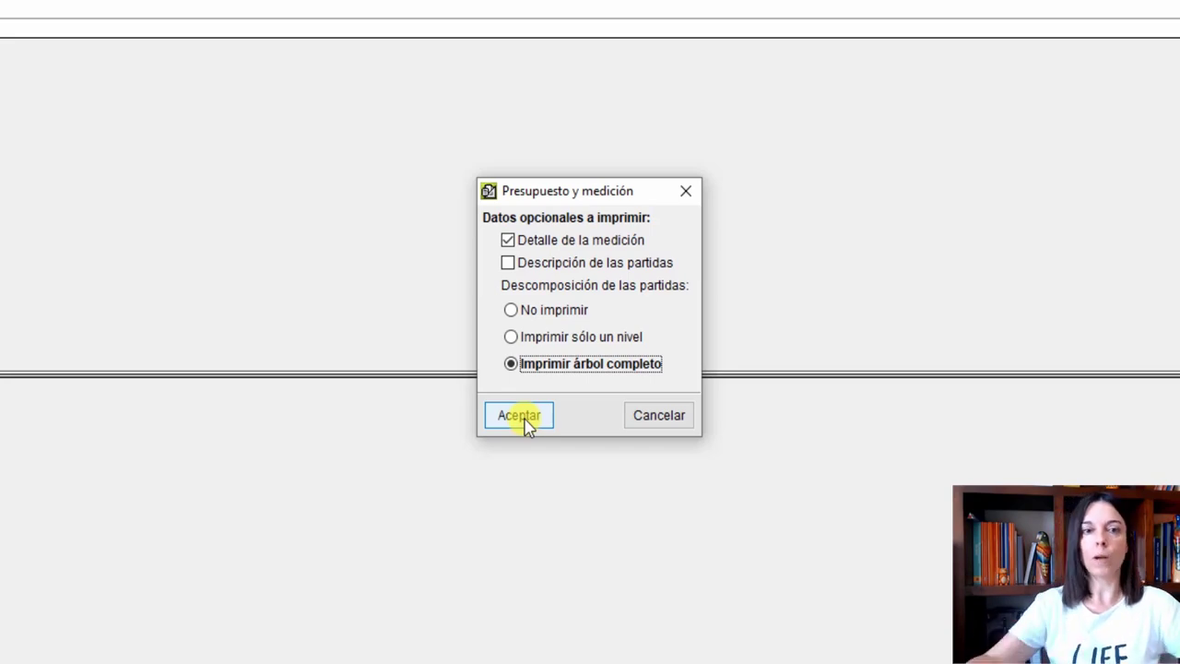
click(522, 417)
click(588, 362)
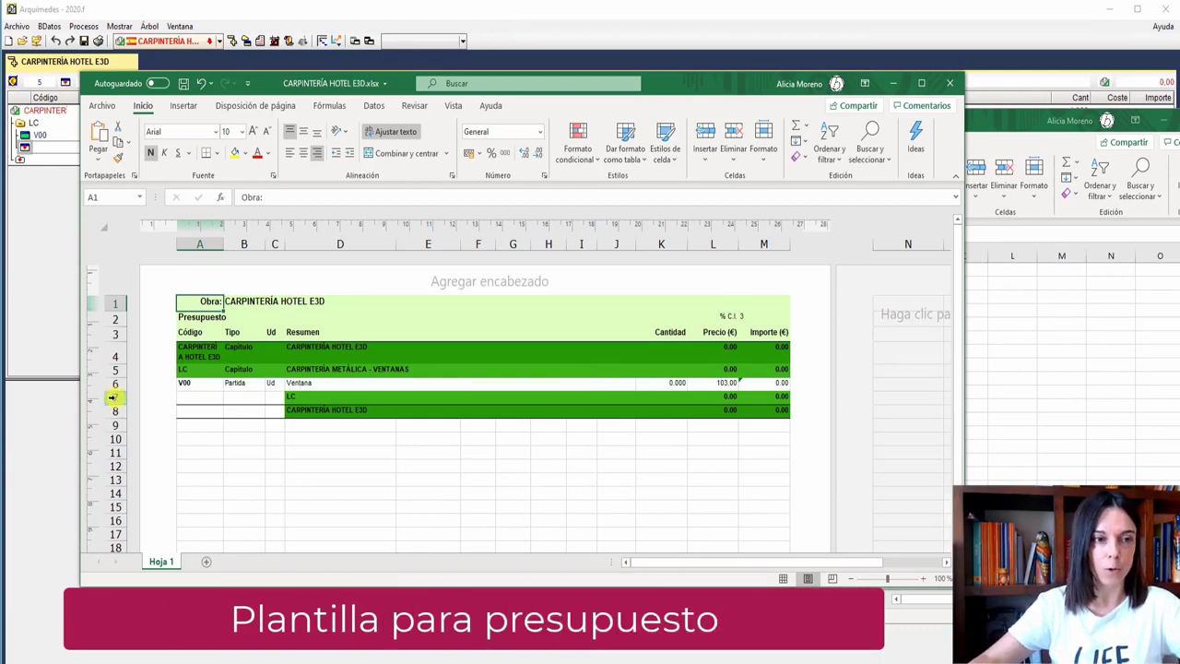
- Insert blank rows at rows 7 to 25 below the V00 item in the budget sheet and select cell A7
drag(112, 397, 105, 534)
right_click(243, 403)
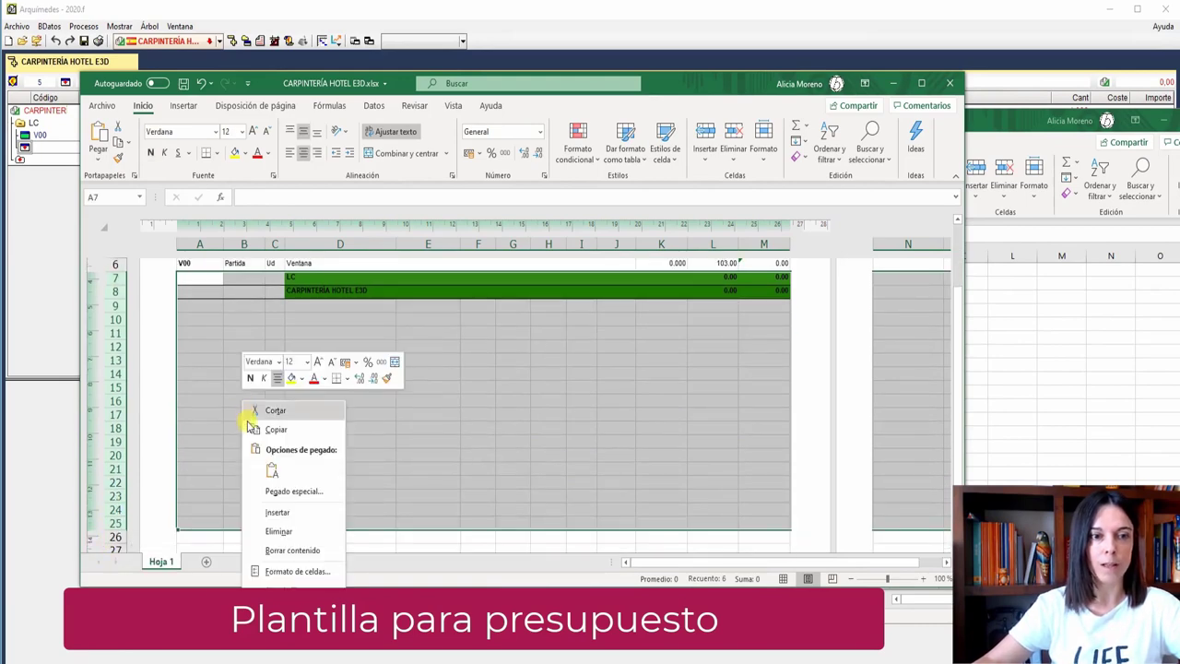
click(275, 514)
scroll(292, 437, up, 3)
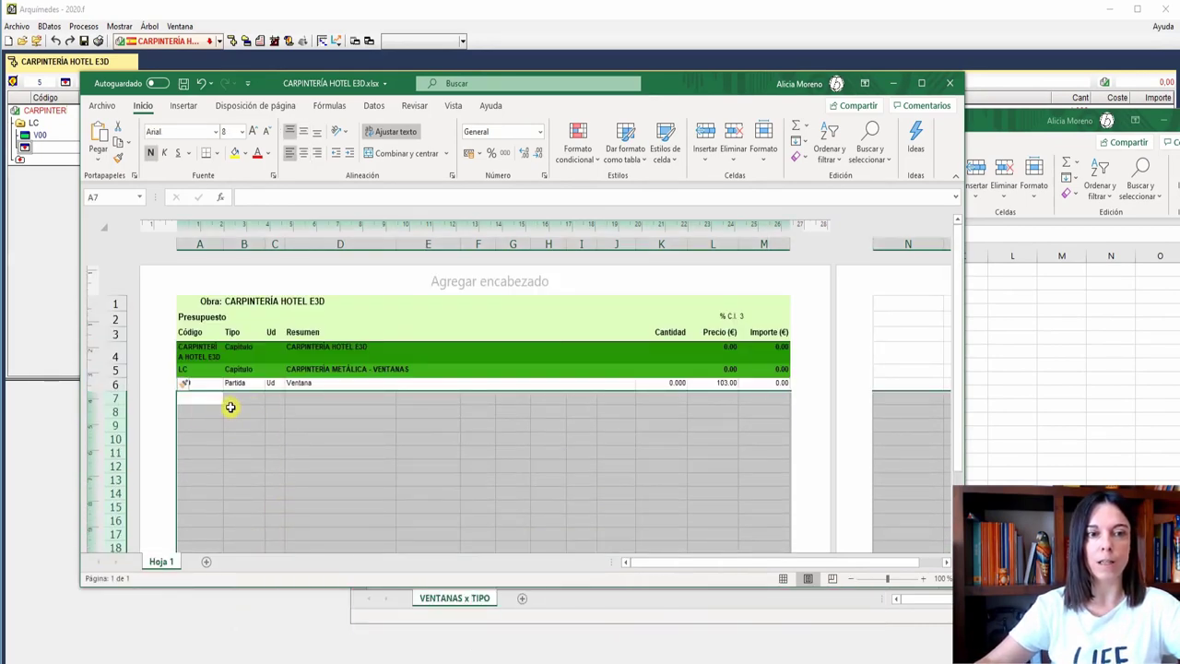
click(217, 401)
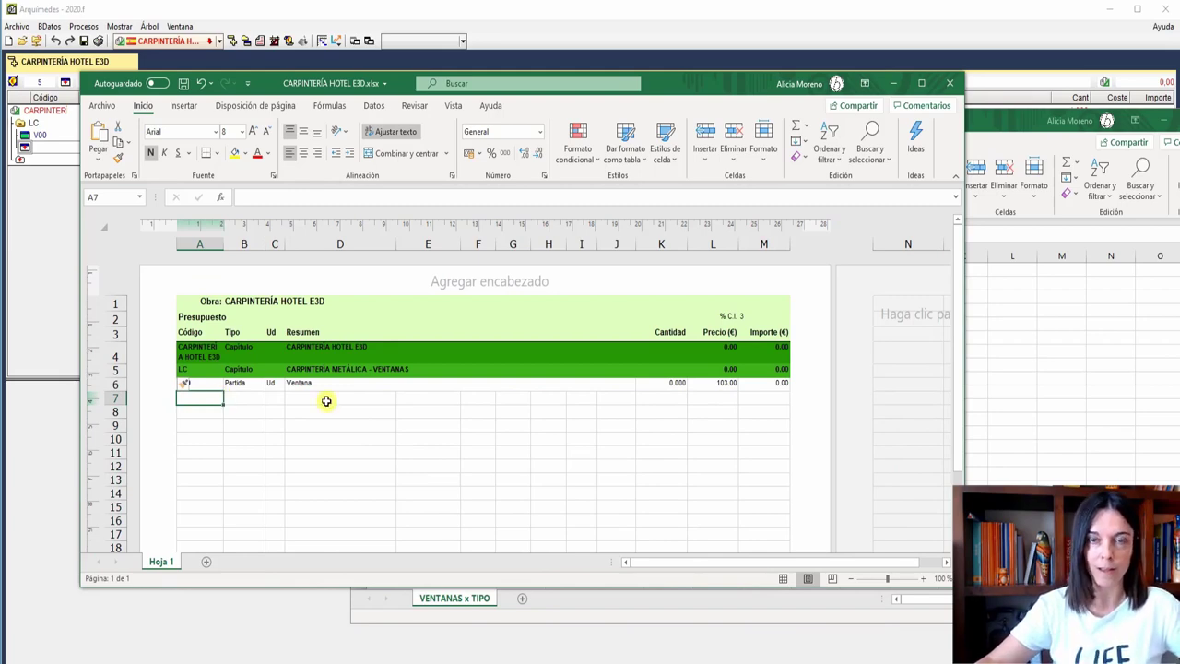
- Copy the type marks in D4:D22 of the VENTANAS x TIPO sheet
click(1010, 371)
right_click(610, 310)
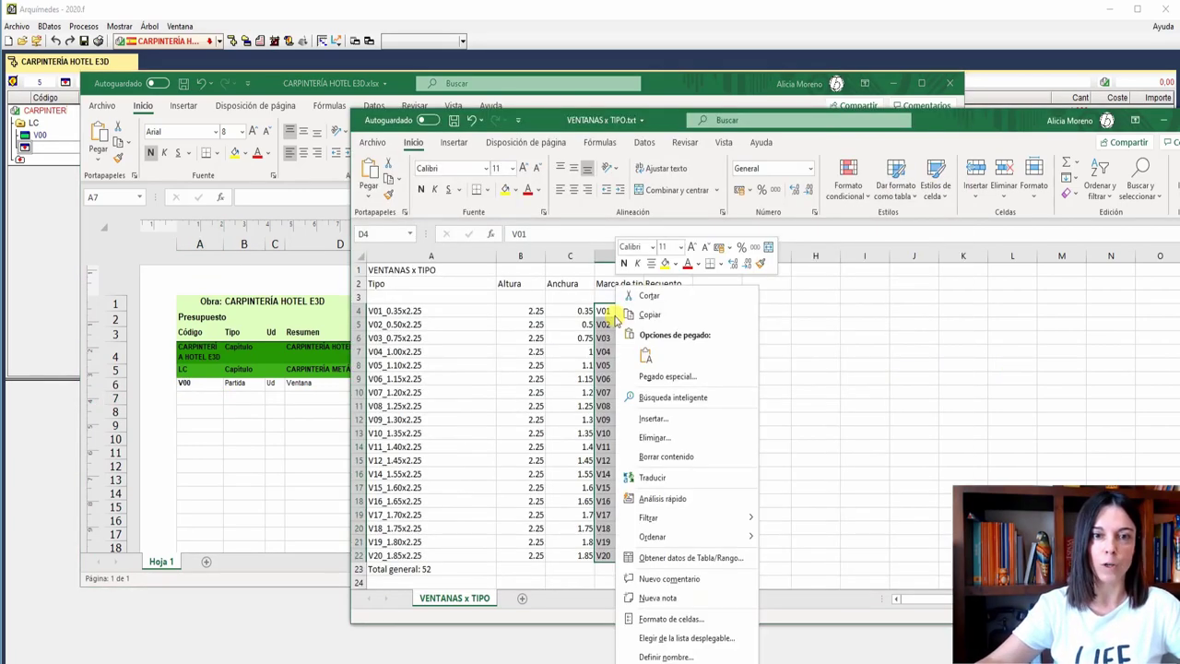
click(666, 315)
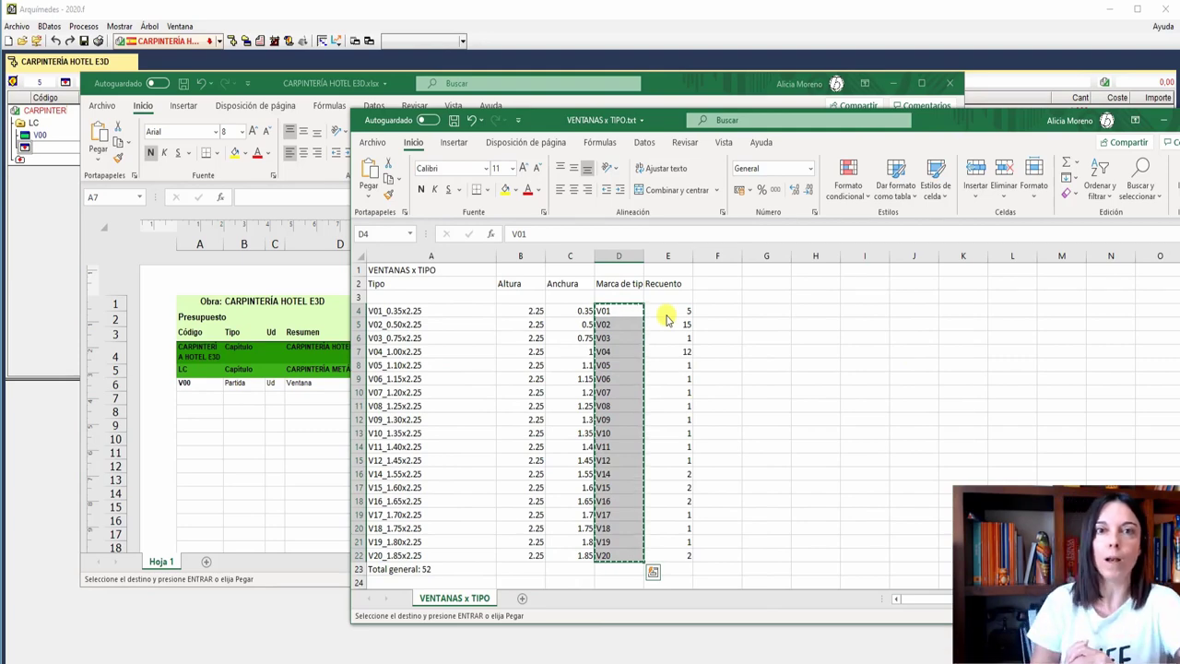
- Paste the copied type marks into A7:A25 of the CARPINTERÍA HOTEL E3D budget sheet without their source formatting
click(196, 396)
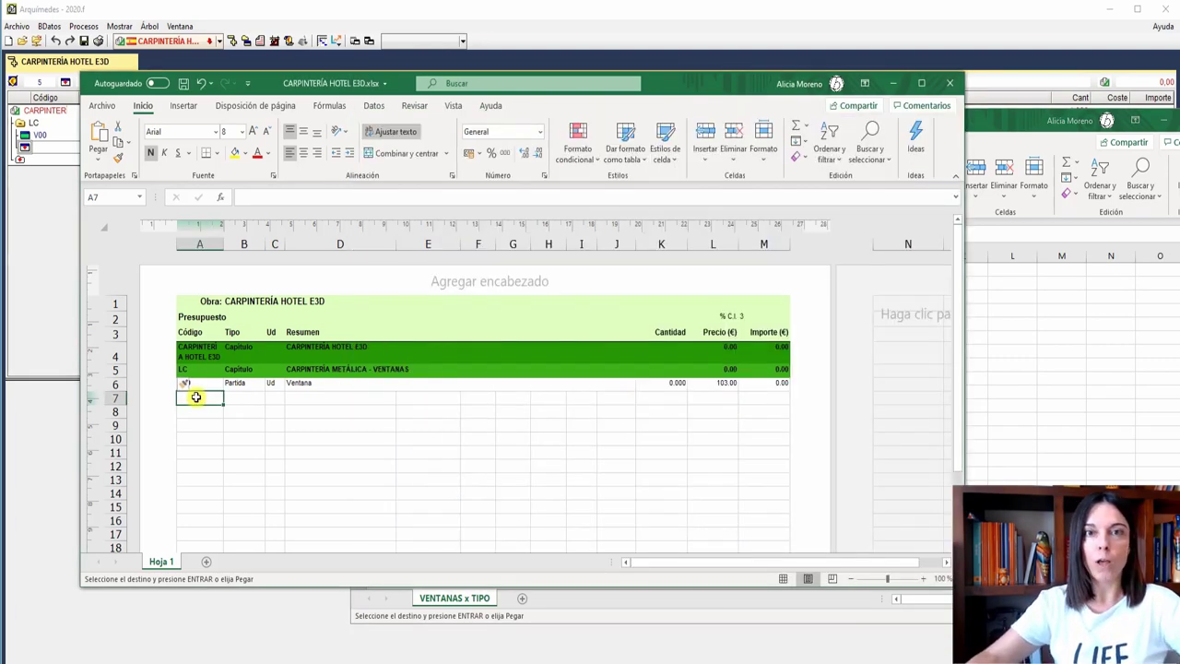
text(V01 V02 V03 V04 V05 V06 V07 V08 V09 V10 V11 V12 V13 V14 V15 V16 V17 V18 V19)
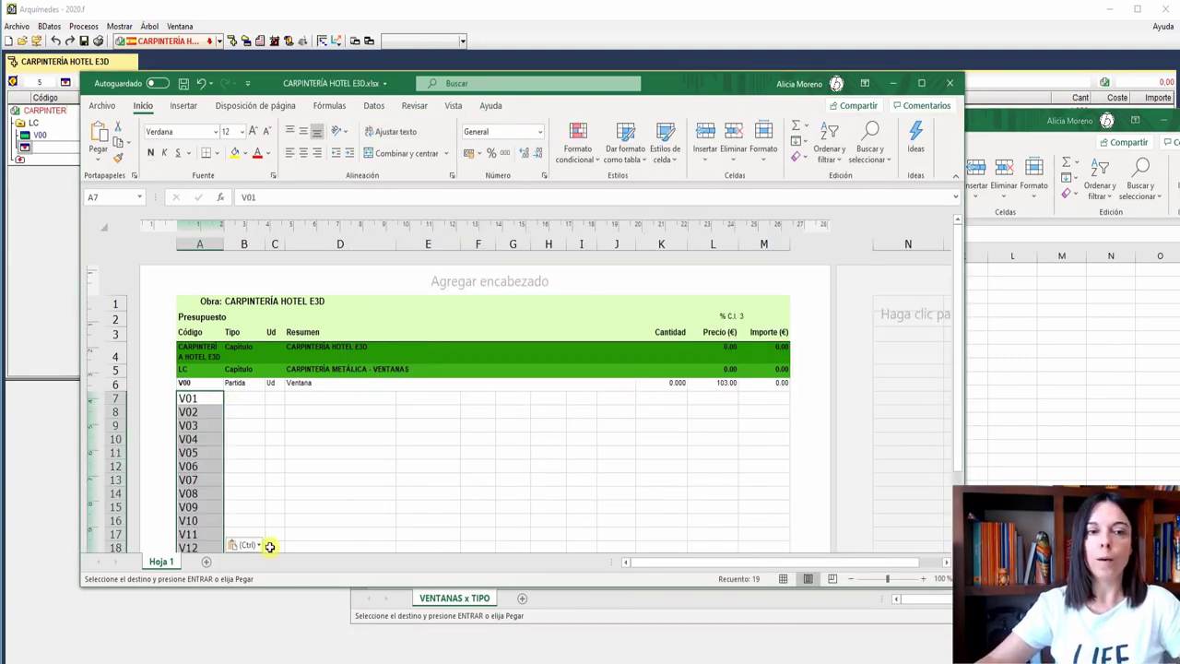
click(260, 548)
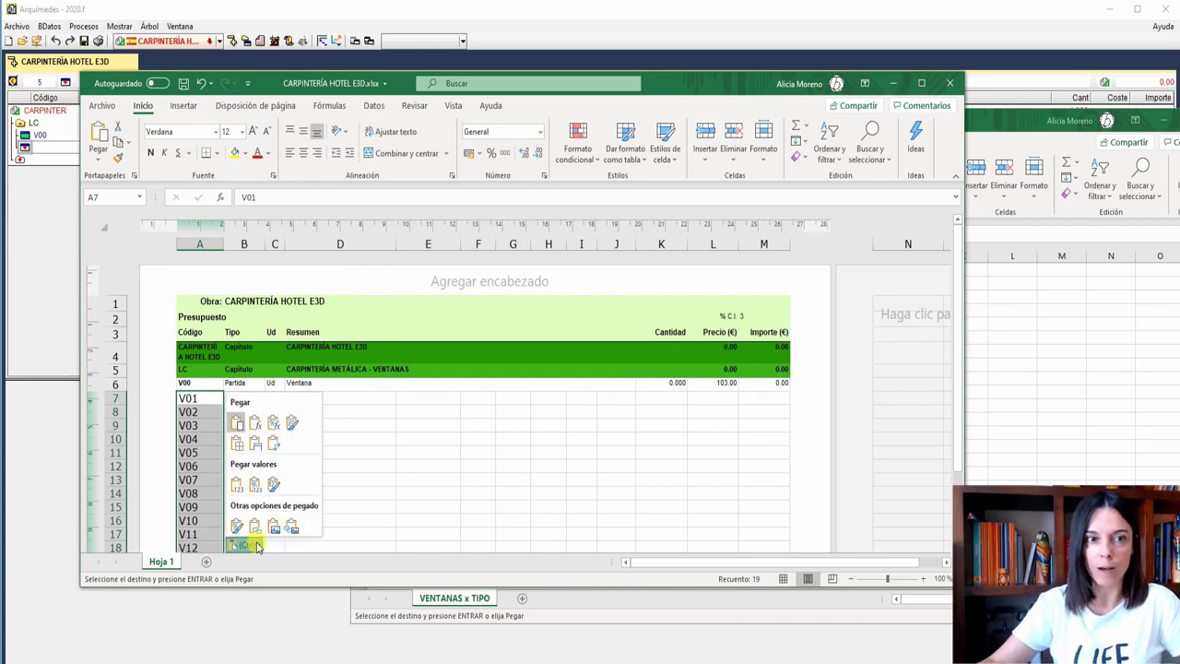
- Enlarge the budget window vertically and fill Partida from B6 and Ud from C6 down to row 25
click(241, 384)
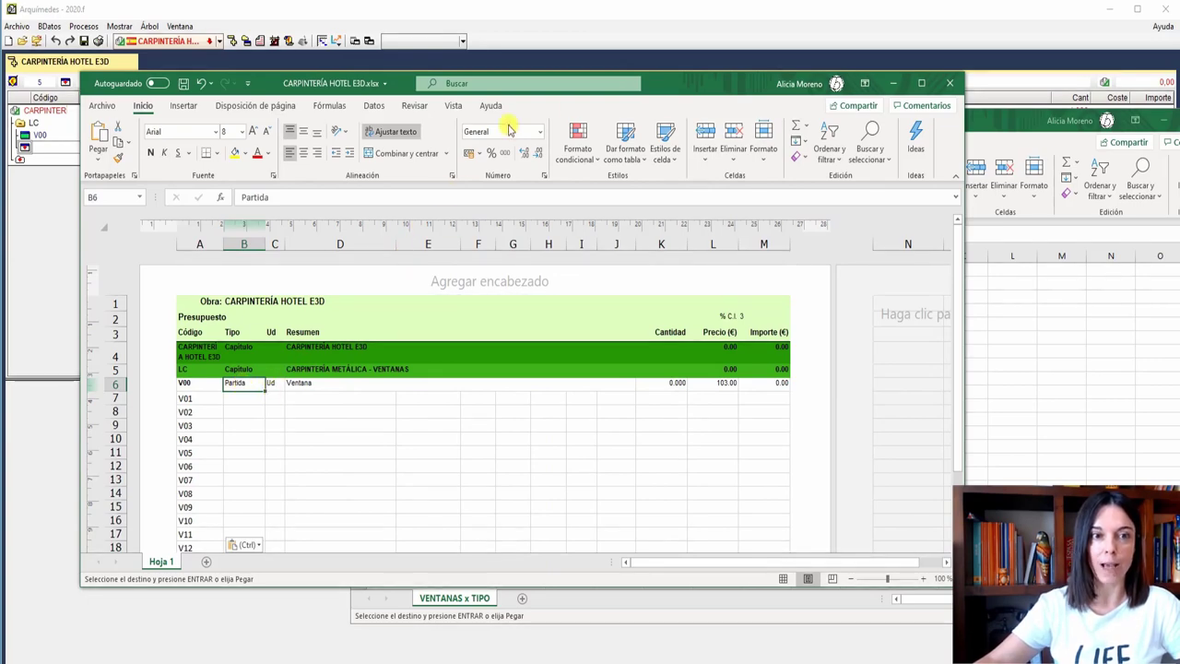
drag(680, 77, 676, 16)
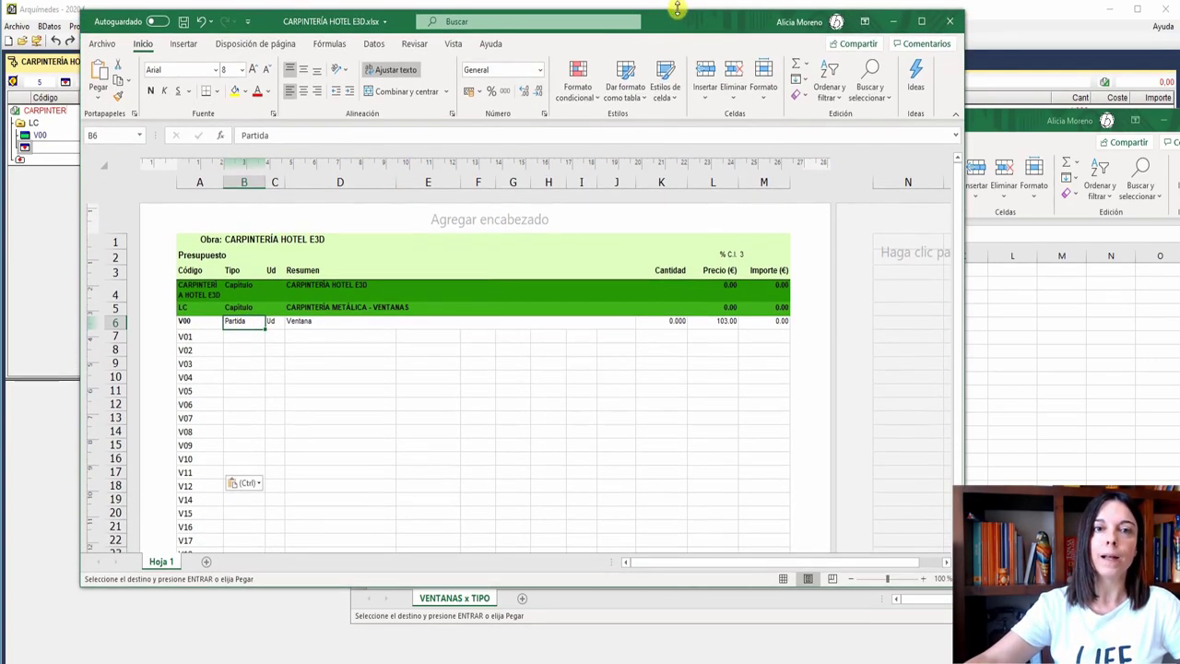
drag(577, 586, 577, 643)
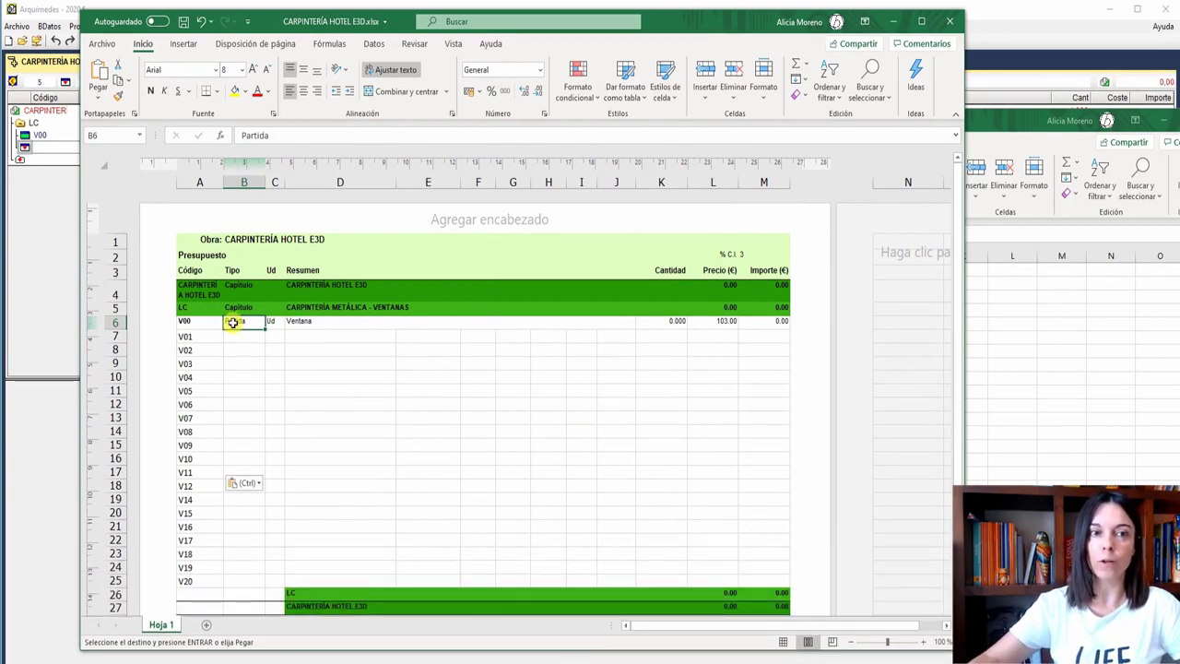
drag(264, 329, 254, 579)
click(277, 327)
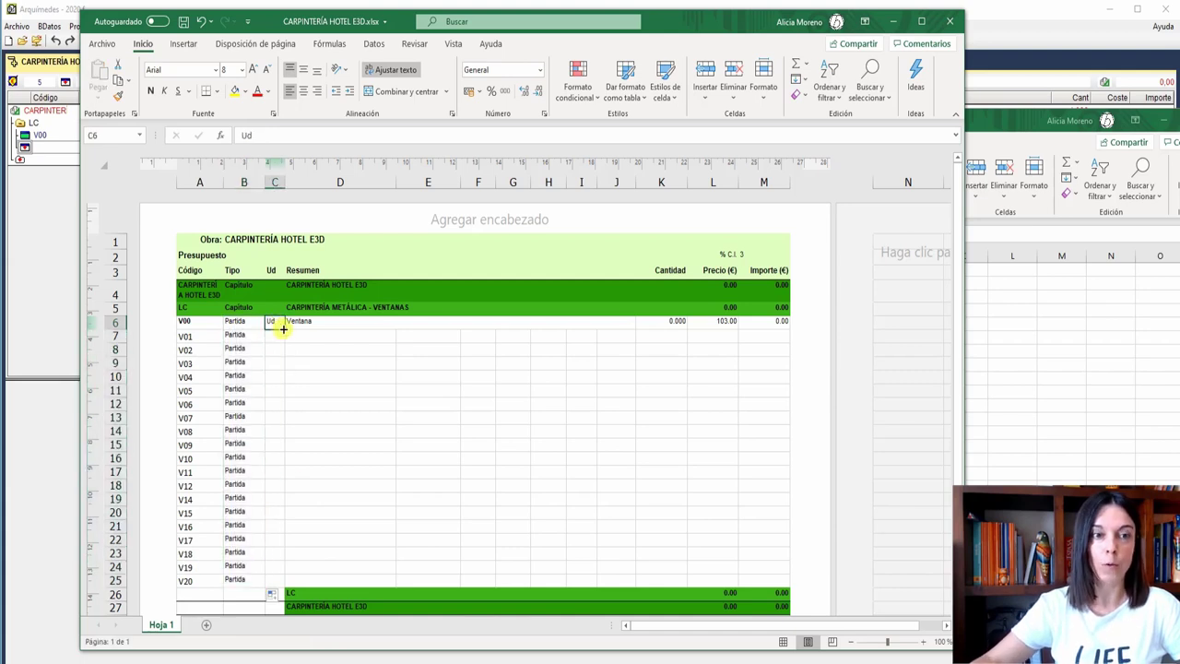
drag(279, 327, 280, 581)
- Select D7 in the budget sheet and copy the window type names in A4:A22 of the VENTANAS x TIPO sheet
click(336, 322)
click(333, 336)
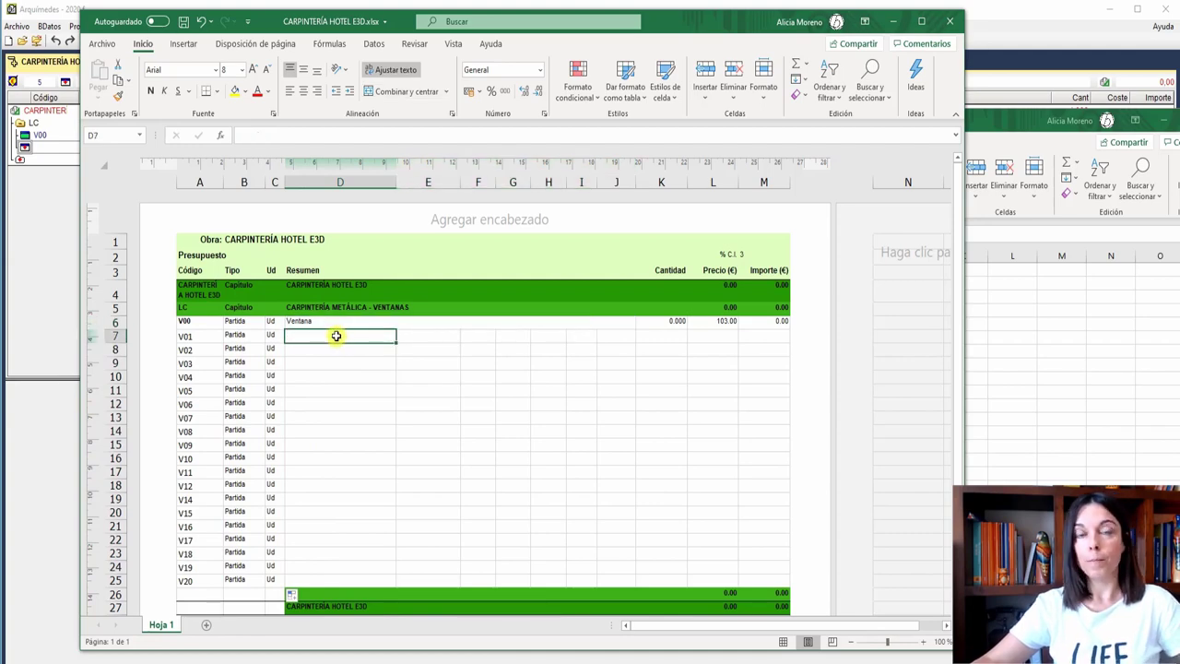
click(1005, 329)
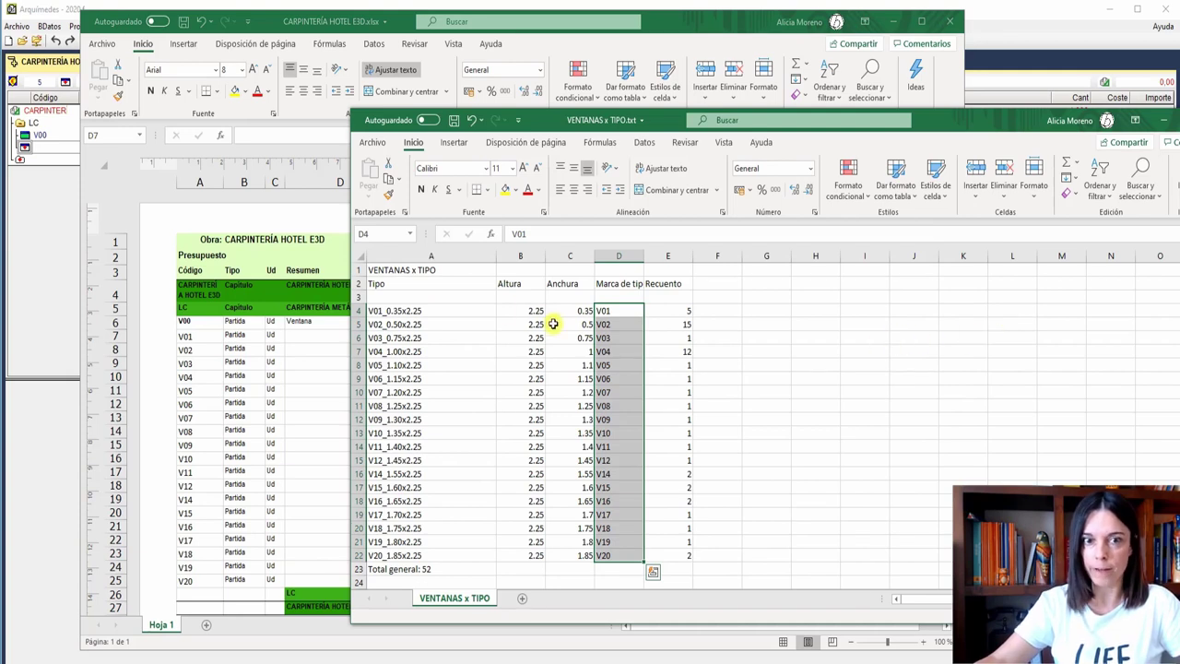
drag(445, 314, 459, 468)
key(ctrl+c)
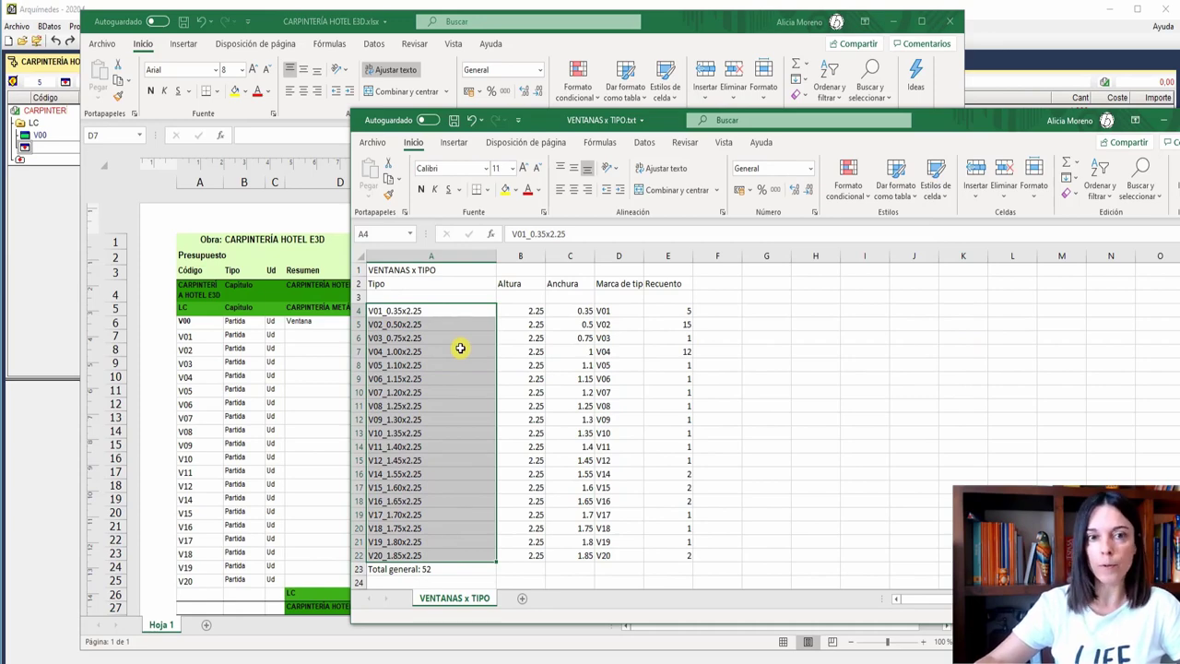
right_click(460, 347)
click(491, 316)
- Paste the window type names into the Resumen cells D7:D25 of the budget sheet without their source formatting
click(308, 335)
key(ctrl+v)
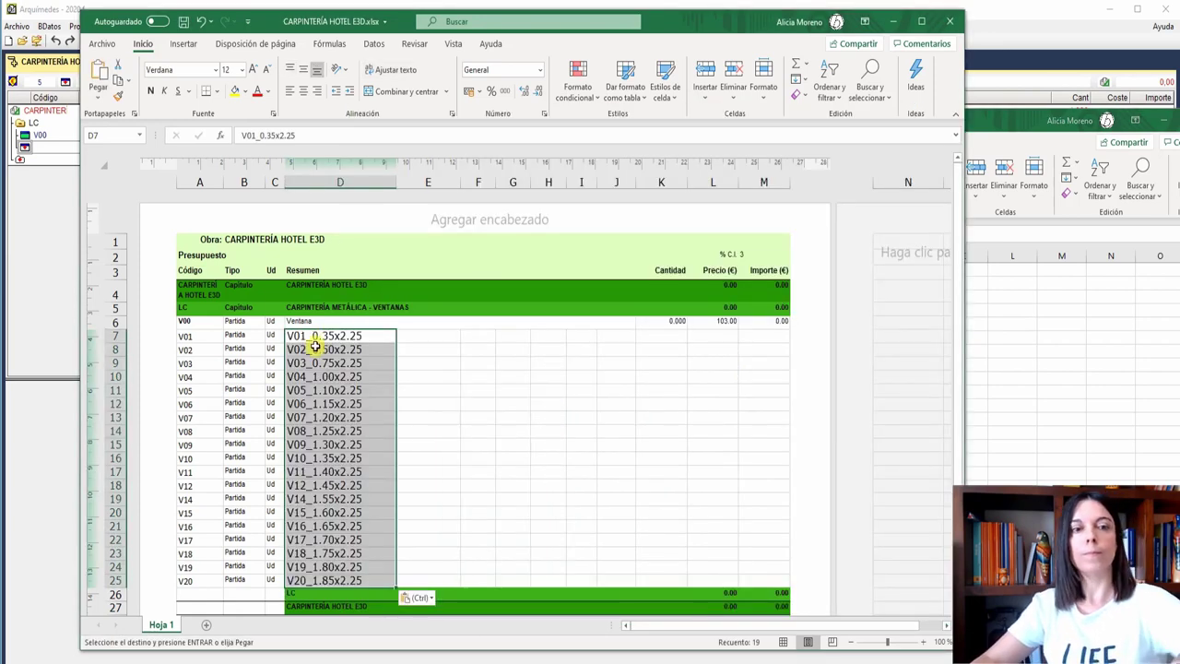
click(421, 597)
click(427, 496)
click(511, 454)
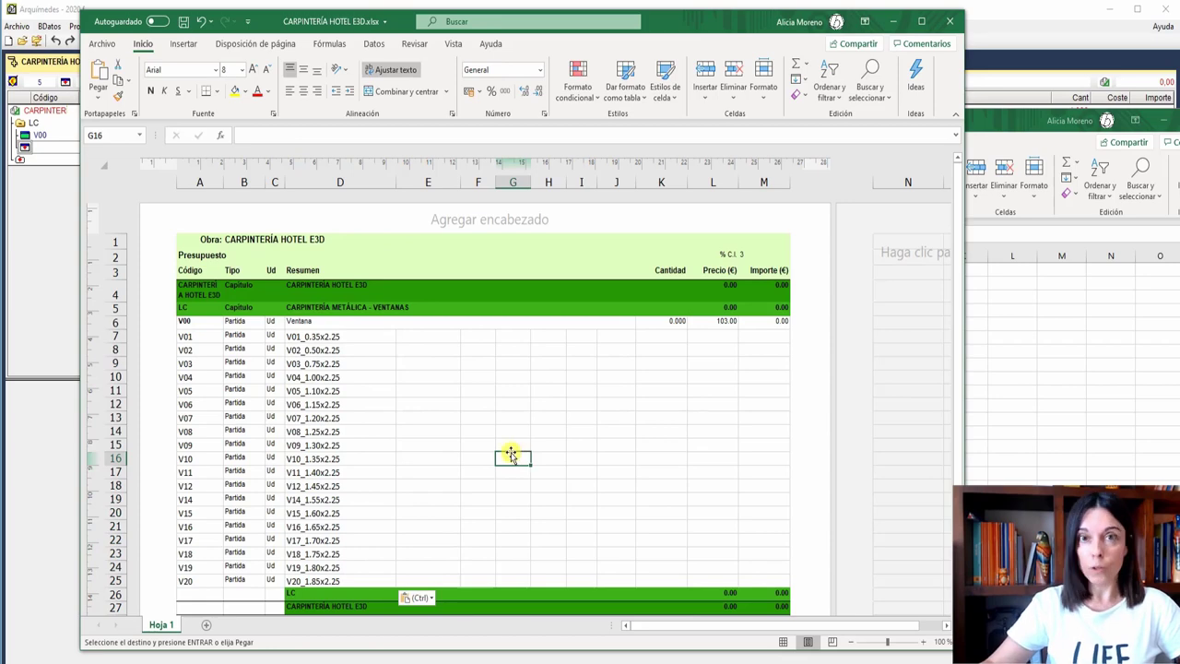
- Copy the Recuento values in E4:E22 of VENTANAS x TIPO into the Cantidad cells K7:K25 of the budget sheet
click(661, 321)
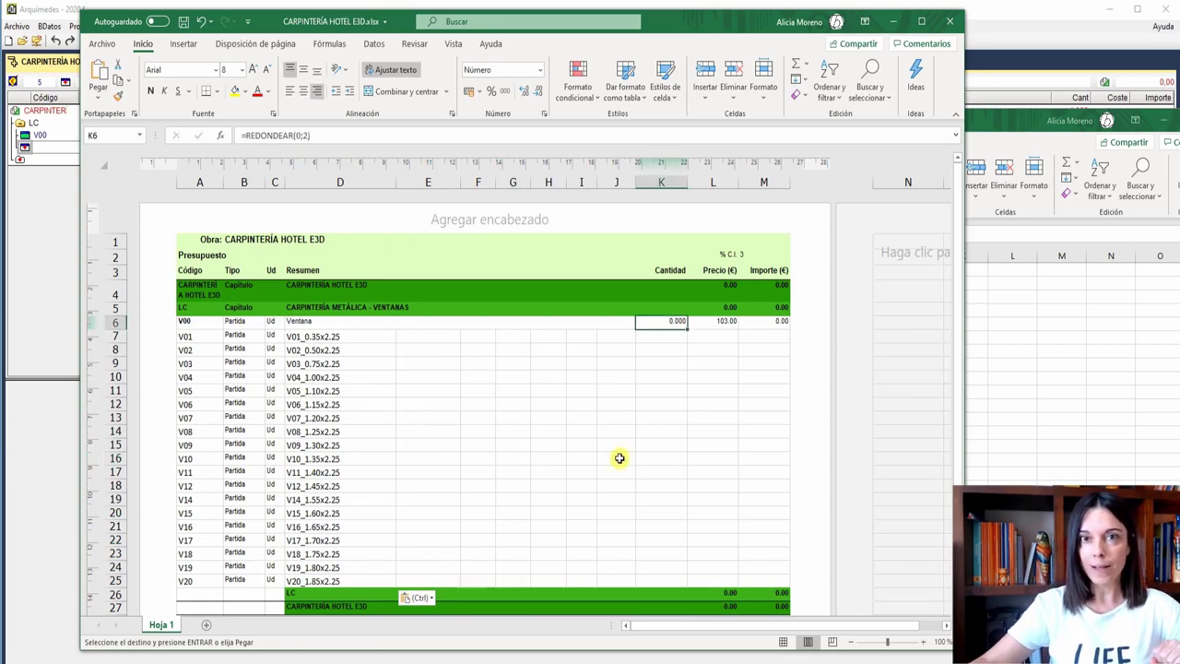
click(1021, 407)
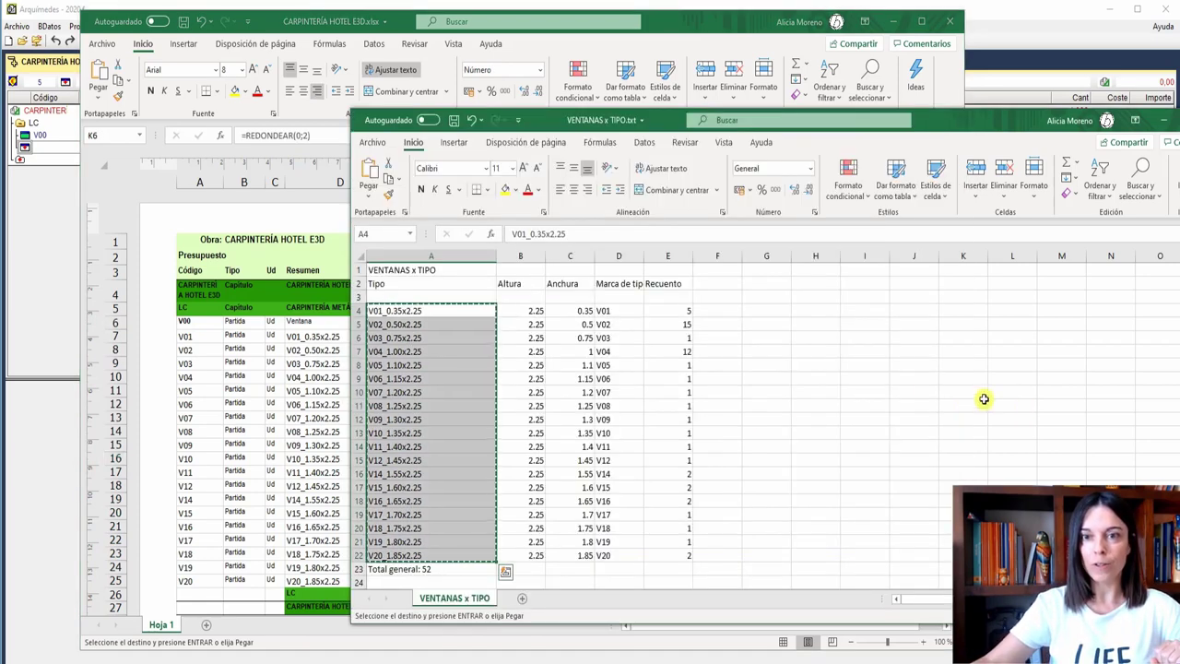
drag(670, 311, 669, 555)
key(ctrl+c)
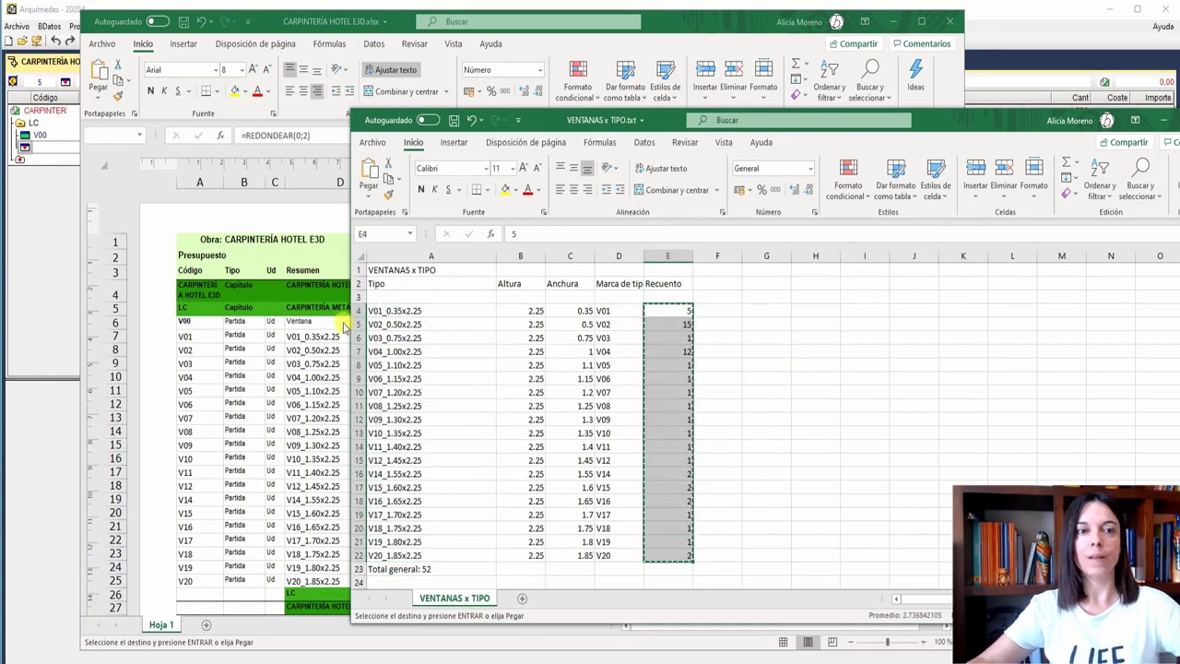
click(330, 339)
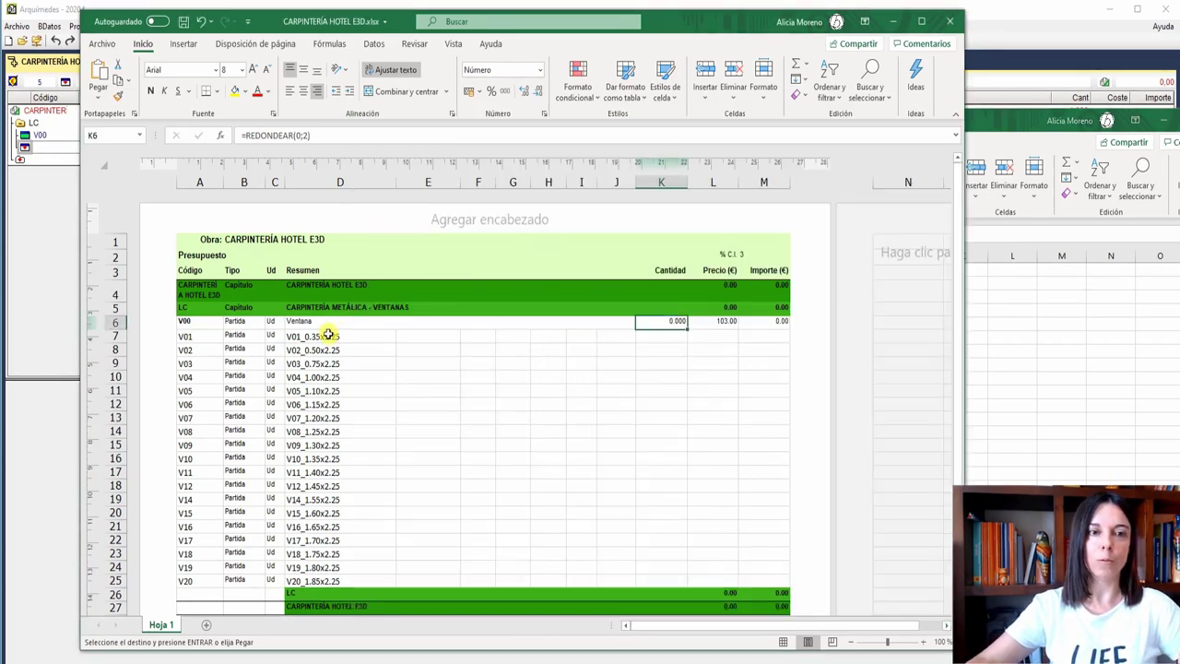
click(676, 338)
key(ctrl+v)
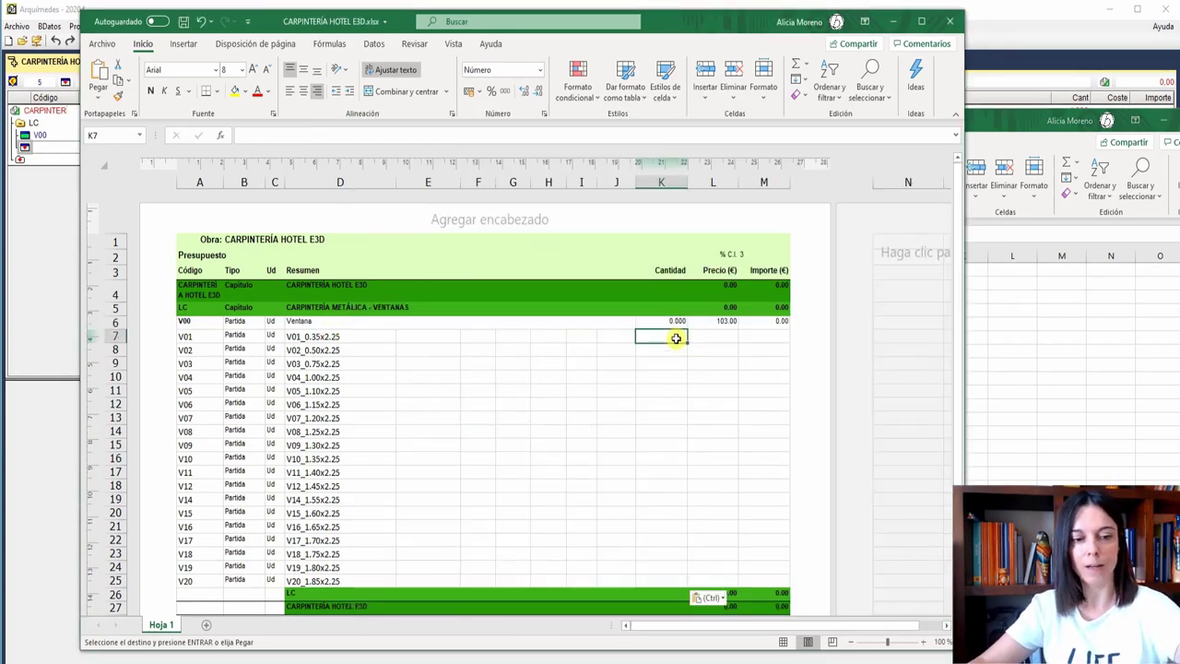
- Make the M2 reference absolute in the L6 price formula, giving =REDONDEAR(100*(1+$M$2/100);2)
click(728, 322)
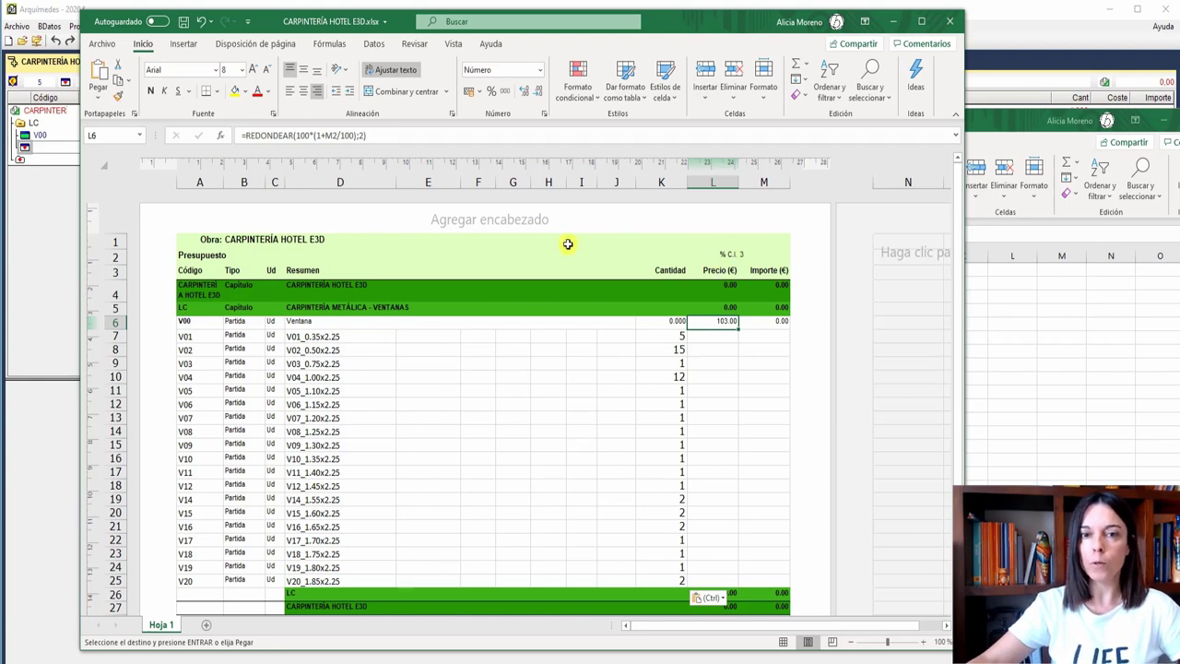
click(742, 255)
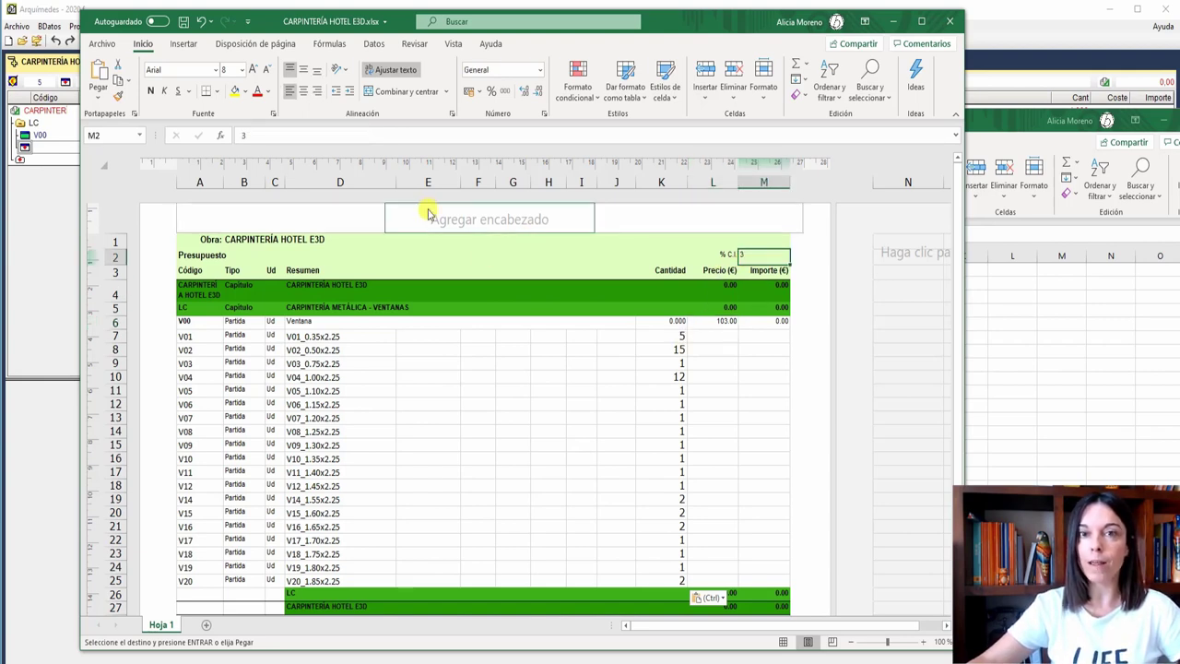
click(708, 321)
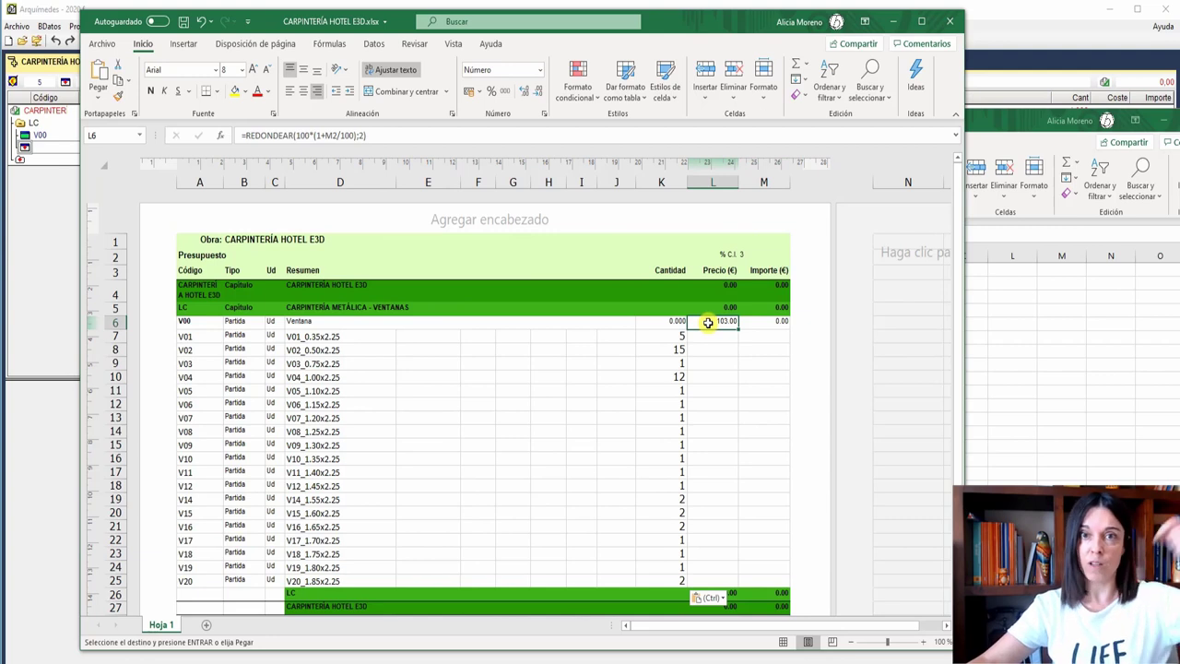
click(325, 135)
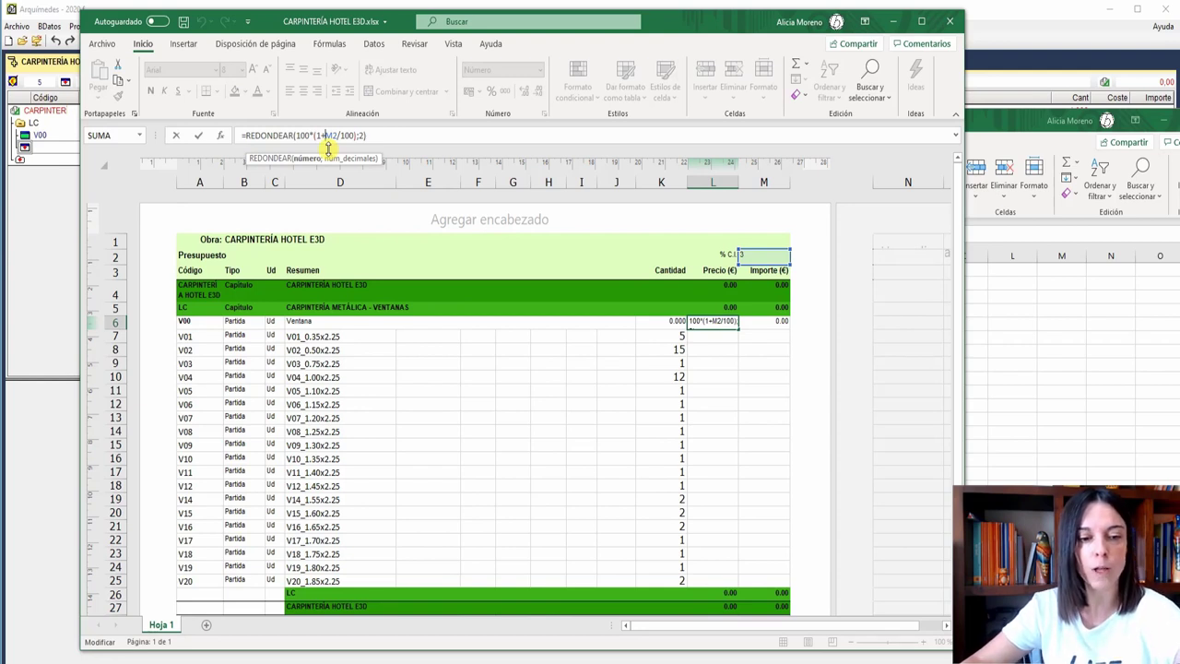
key(F4)
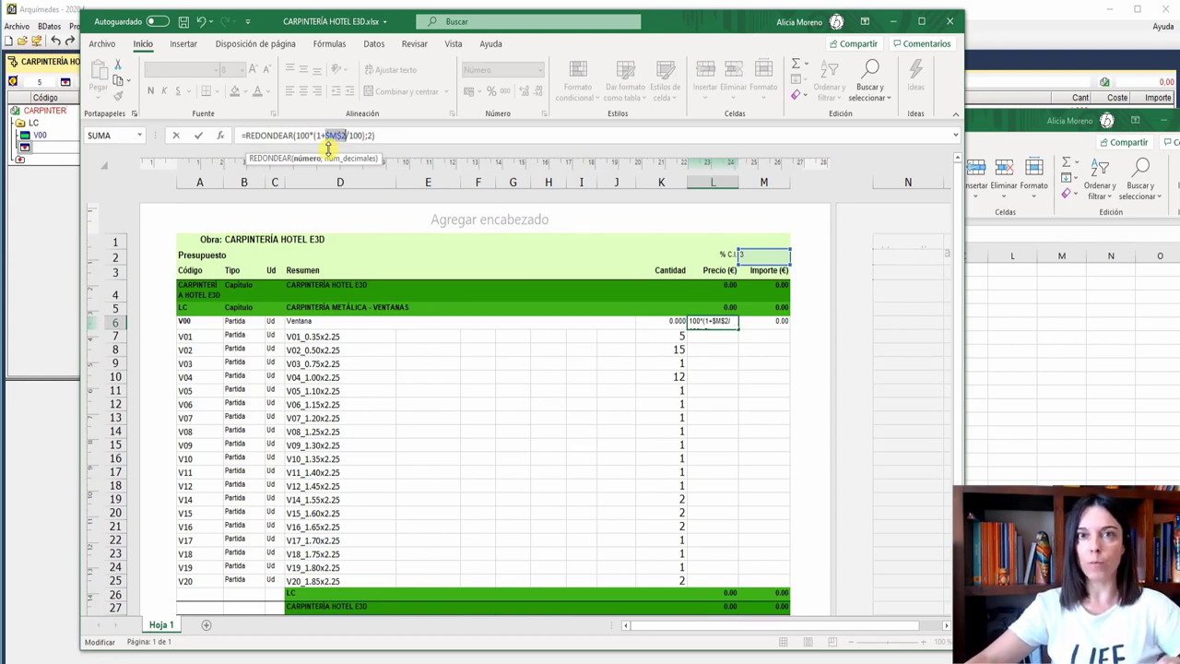
click(397, 136)
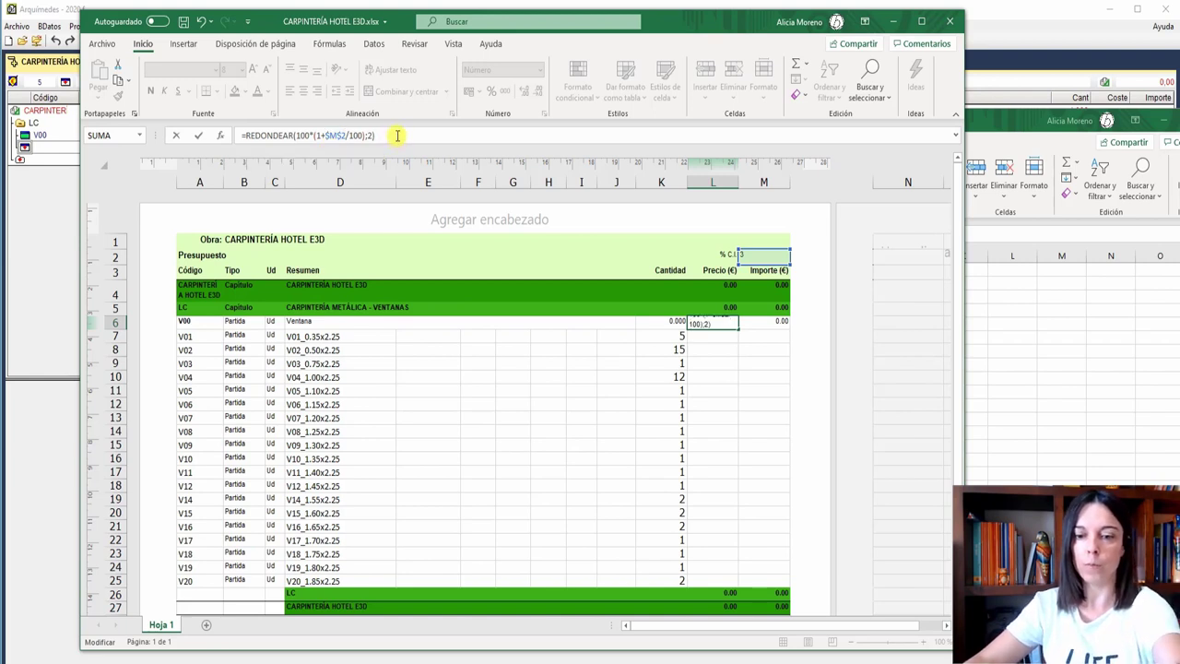
key(Return)
- Fill the Precio formula in L6 and the Importe formula in M6 down to row 25
click(728, 324)
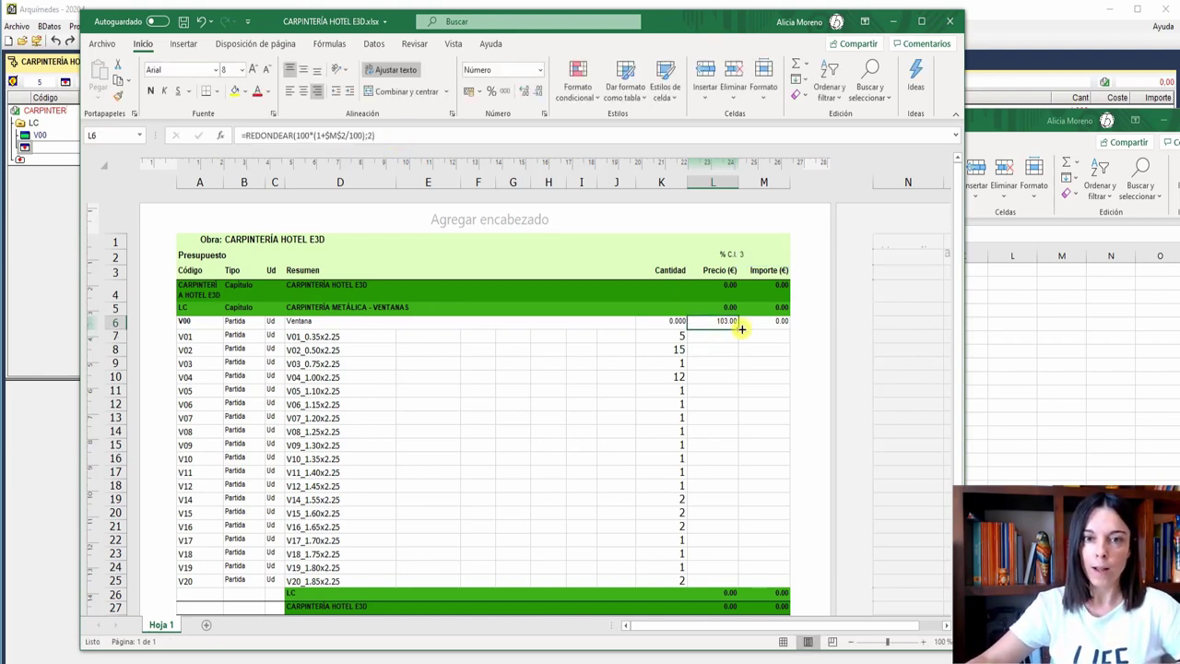
drag(741, 329, 738, 583)
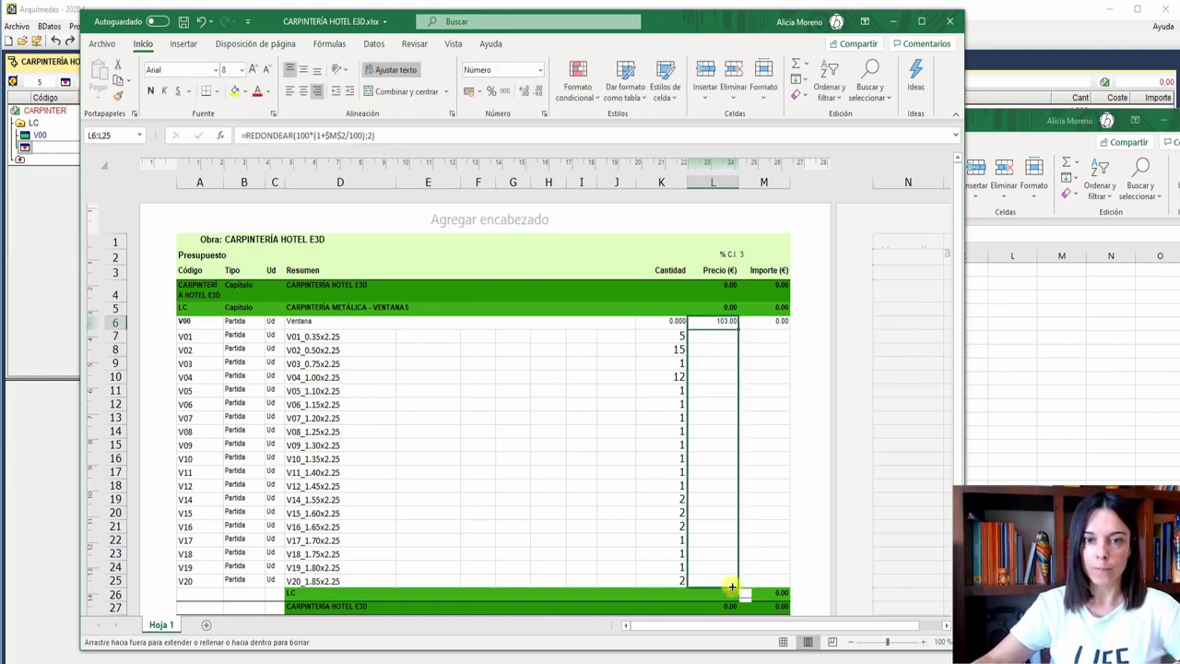
click(781, 324)
drag(788, 329, 770, 581)
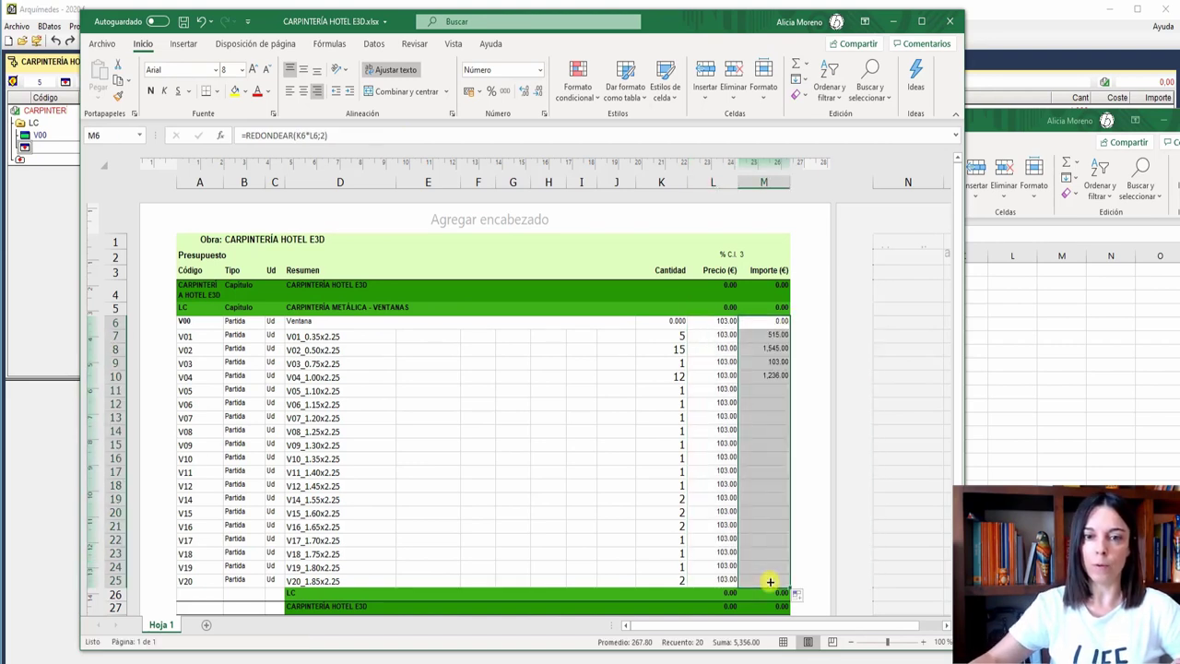
- Check which cells the Importe formula in M10 refers to, leaving the formula as it is
click(769, 377)
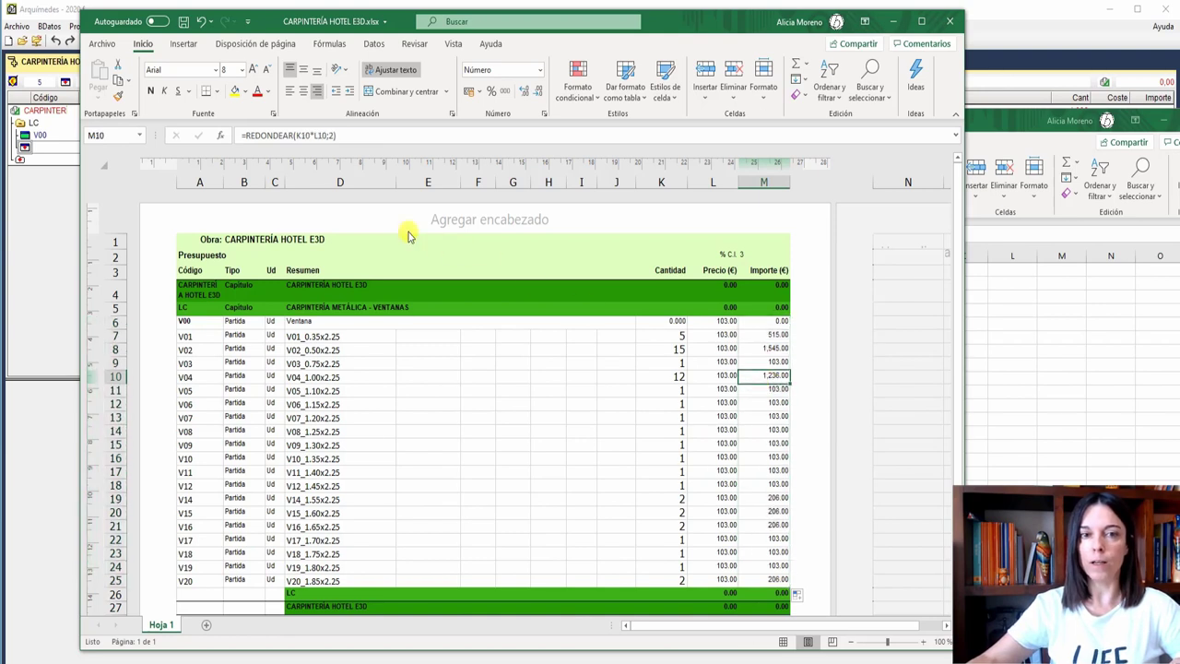
click(374, 135)
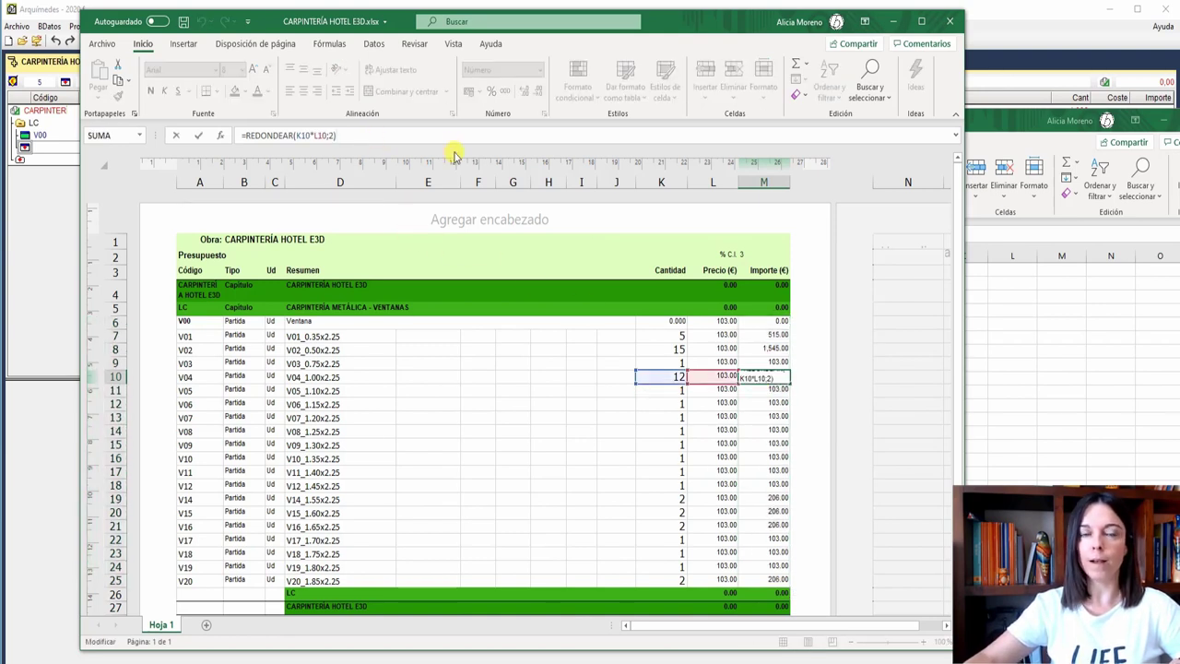
key(Escape)
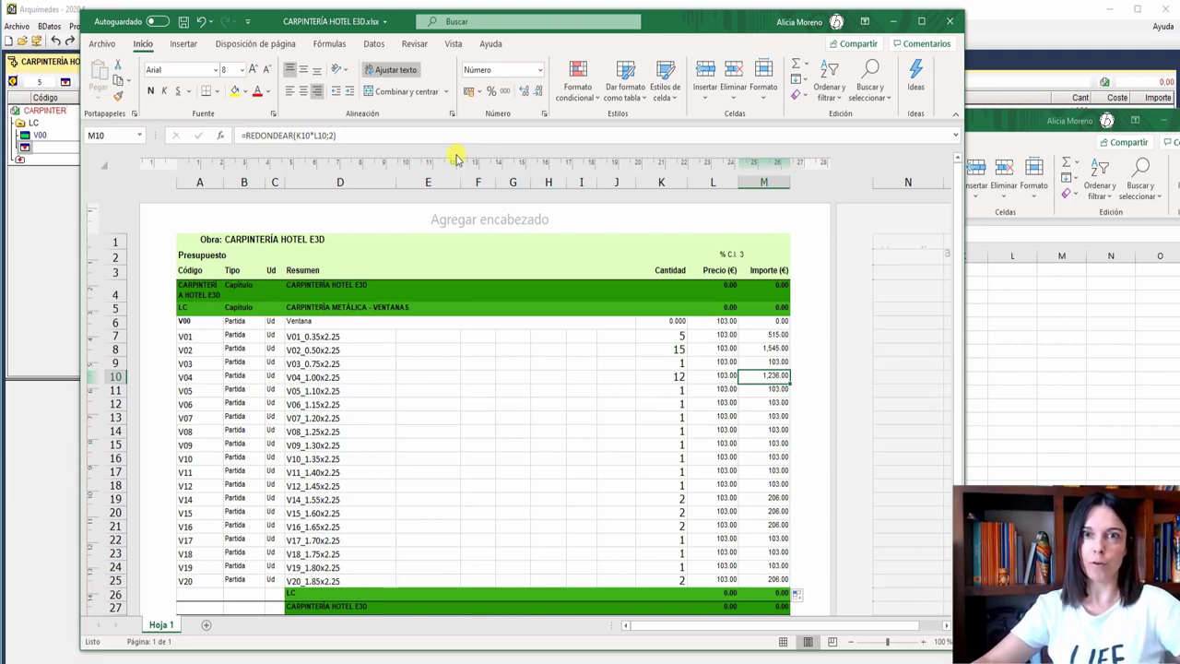
- Copy window rows A7:M25 of the budget sheet and start a CSV import on the empty line under chapter LC in Arquímedes
click(185, 337)
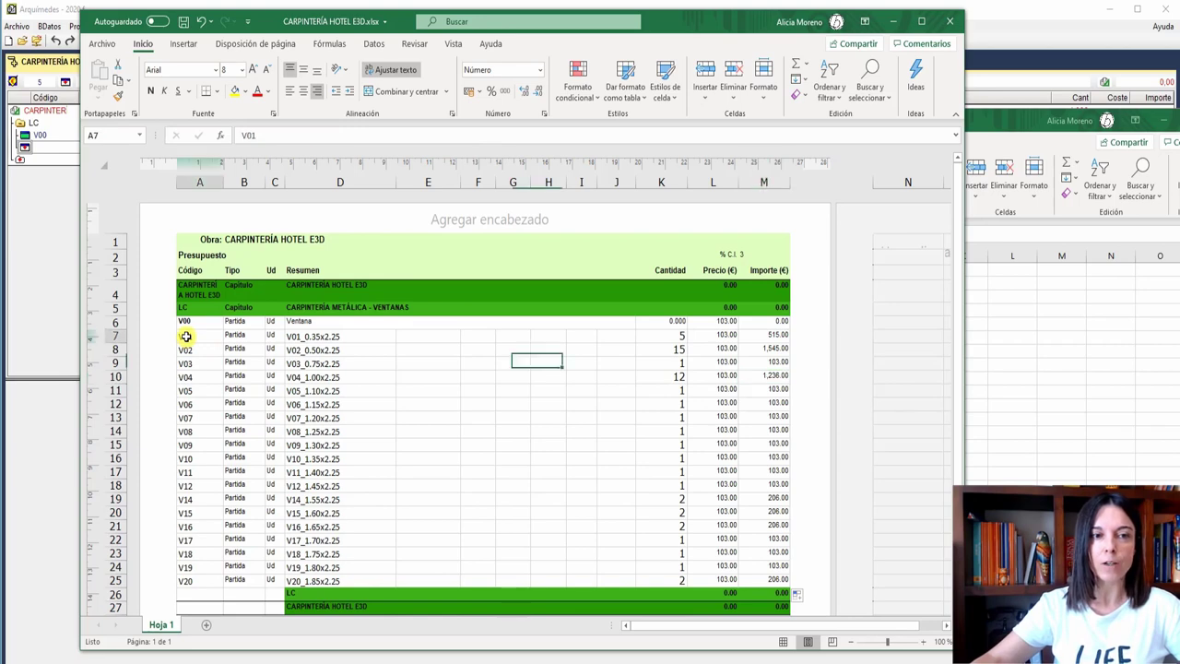
drag(186, 337, 699, 582)
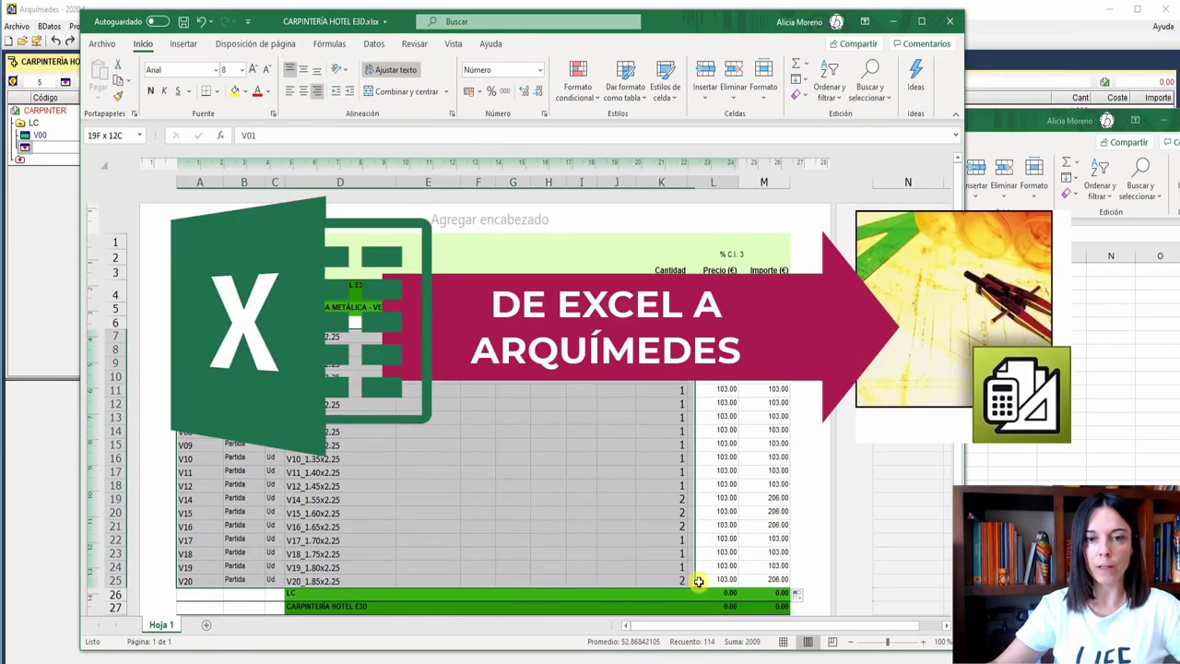
click(23, 151)
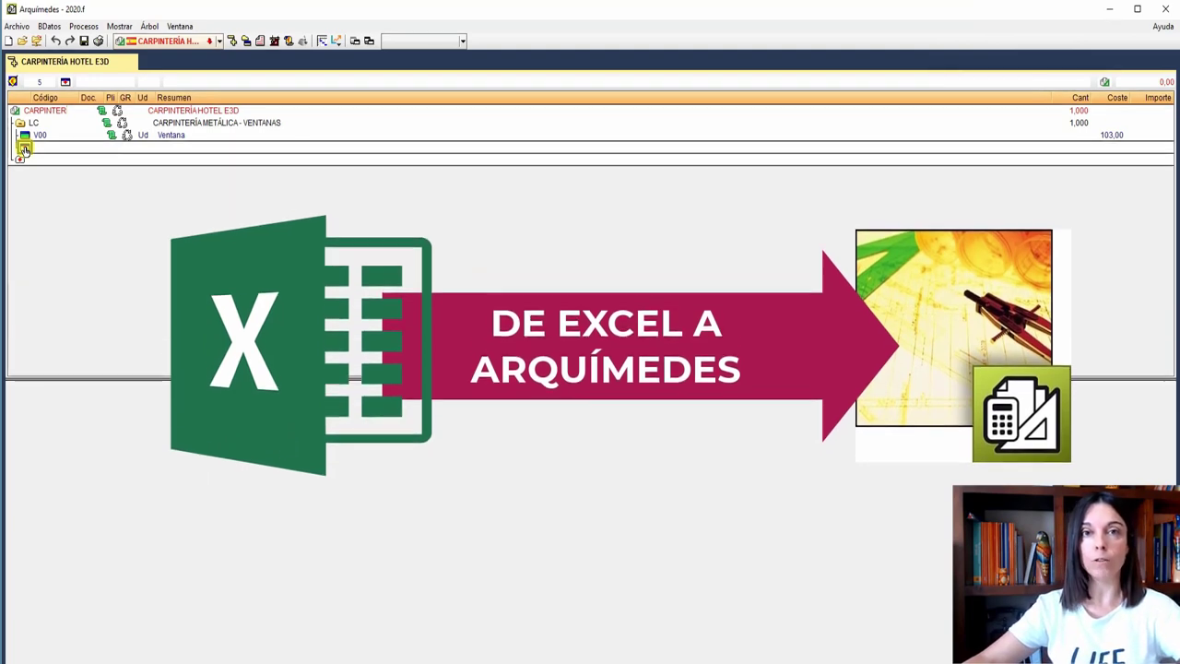
right_click(23, 151)
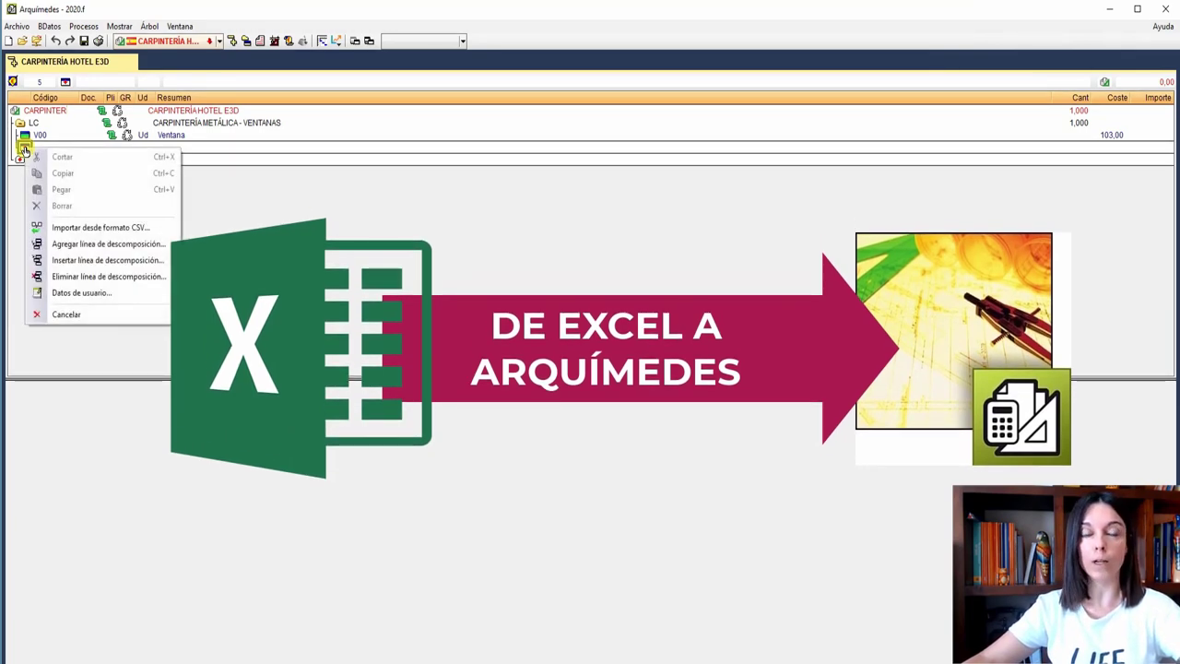
click(93, 230)
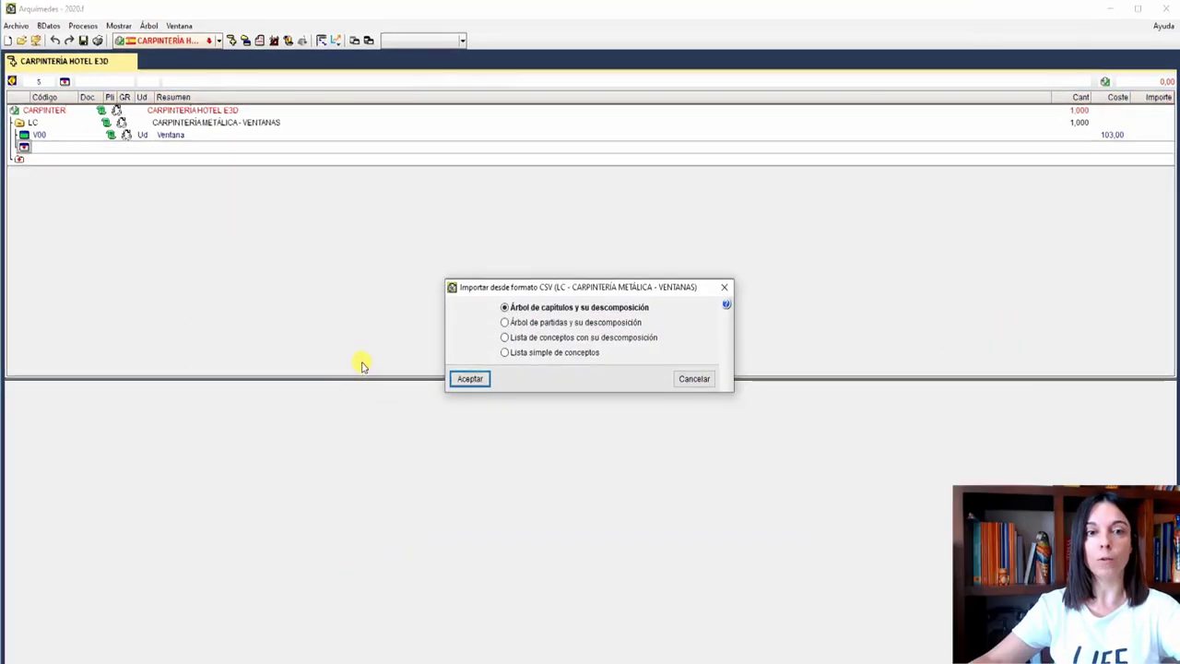
- Compare the help descriptions of the four CSV import types, from the chapter tree to the simple concept list
mouse_move(509, 308)
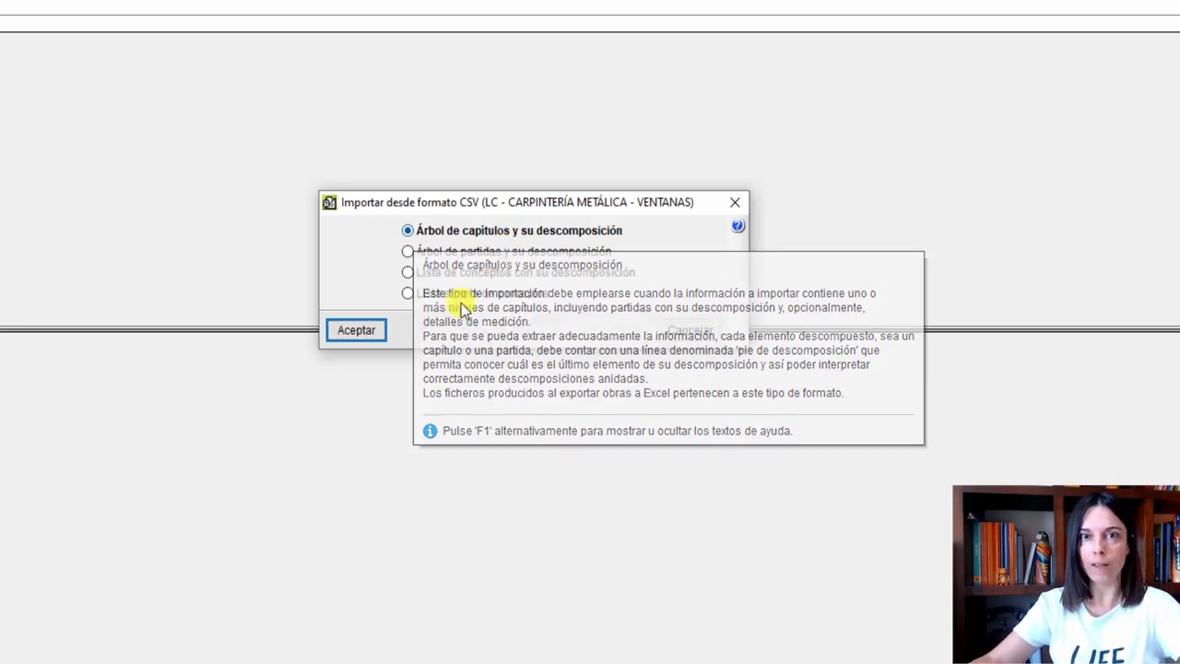
click(408, 293)
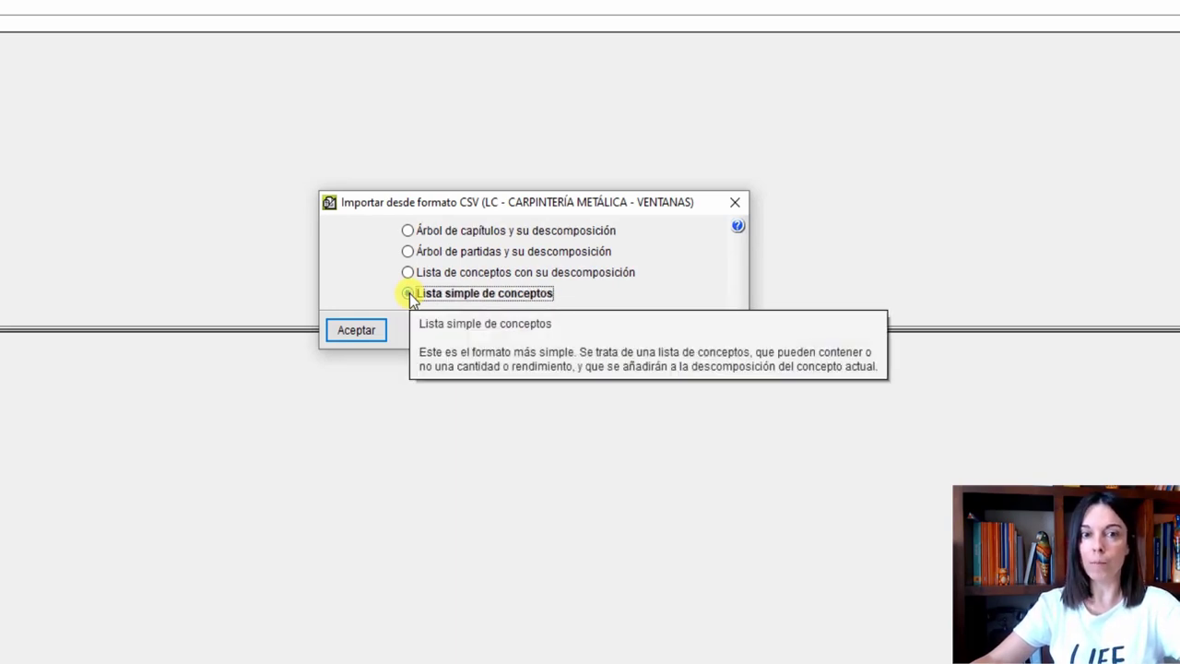
click(408, 273)
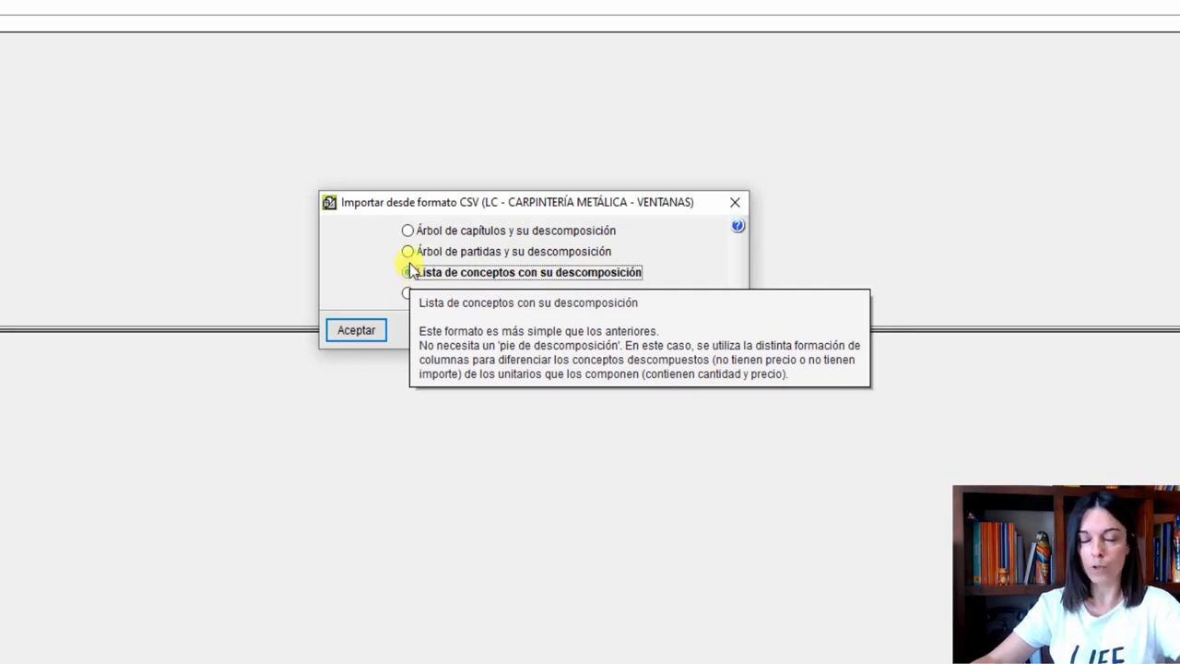
click(407, 252)
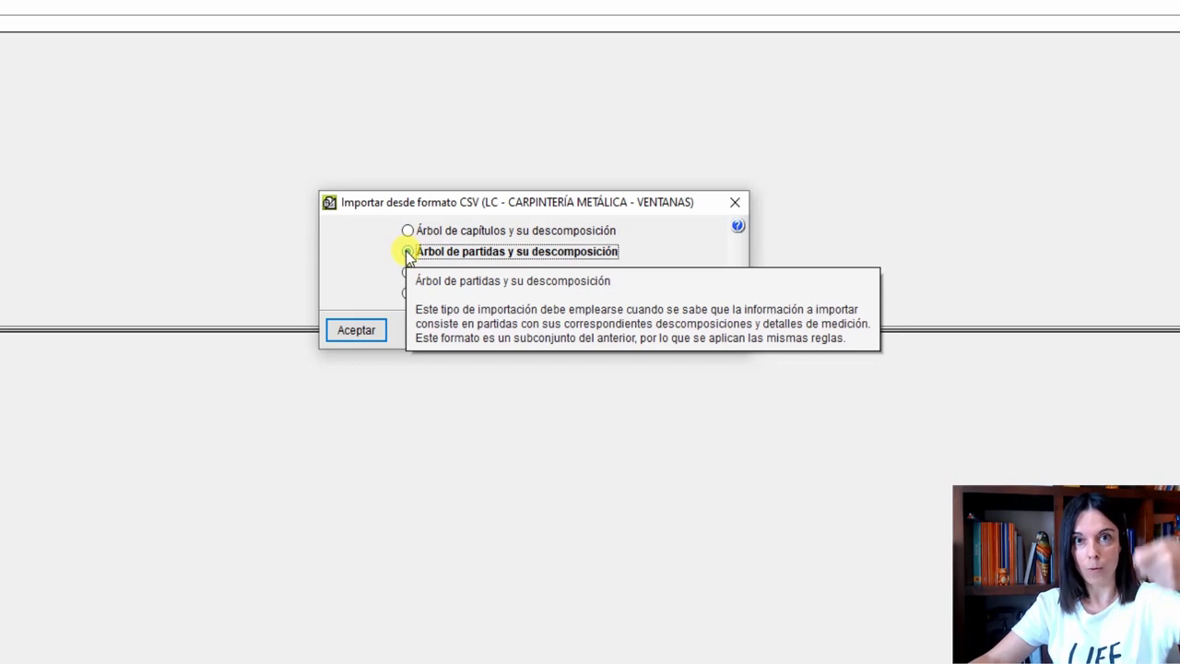
click(408, 231)
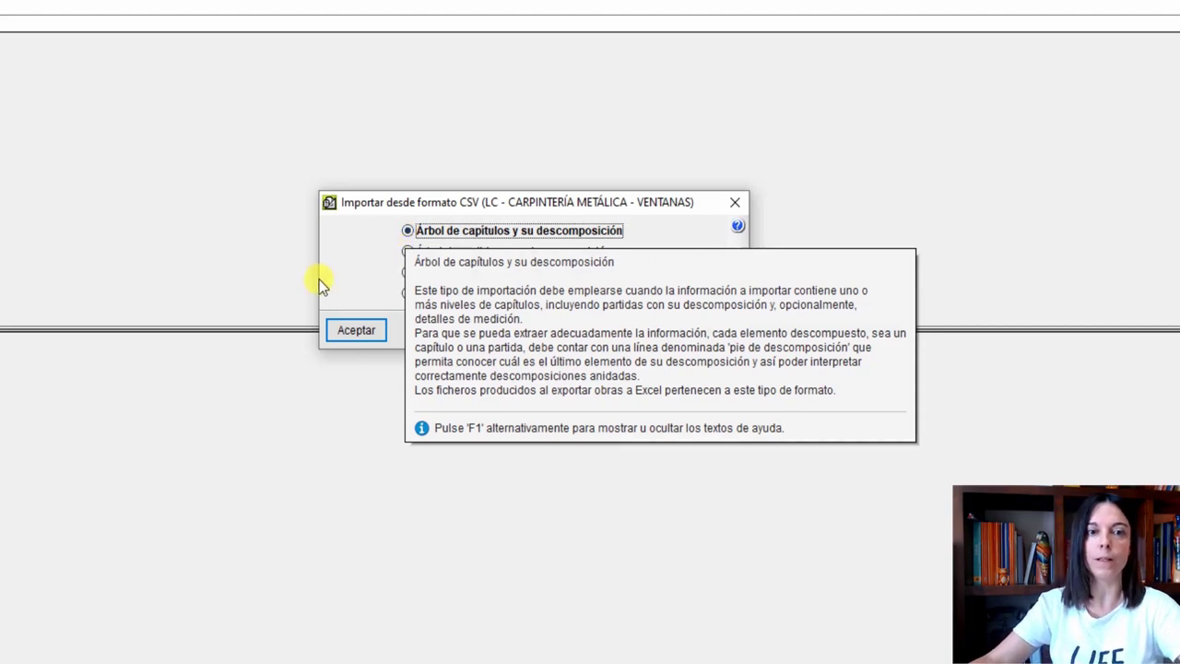
click(408, 294)
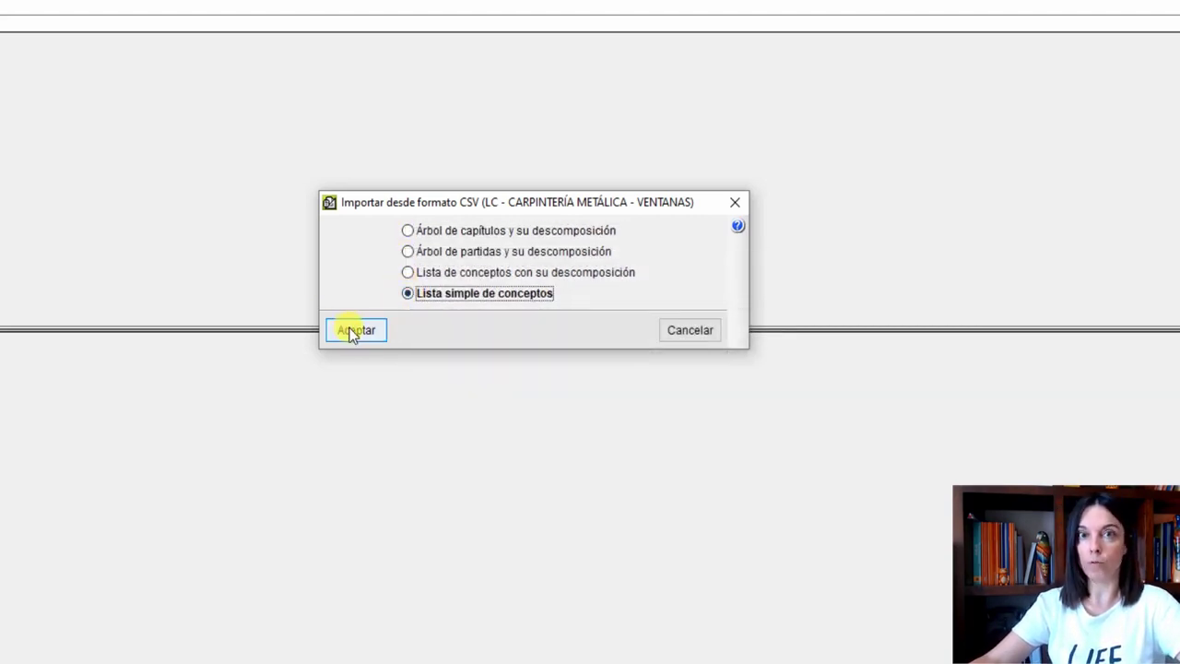
- Set the import type to Árbol de capítulos y su descomposición, taking the data from the clipboard in spreadsheet format
click(406, 231)
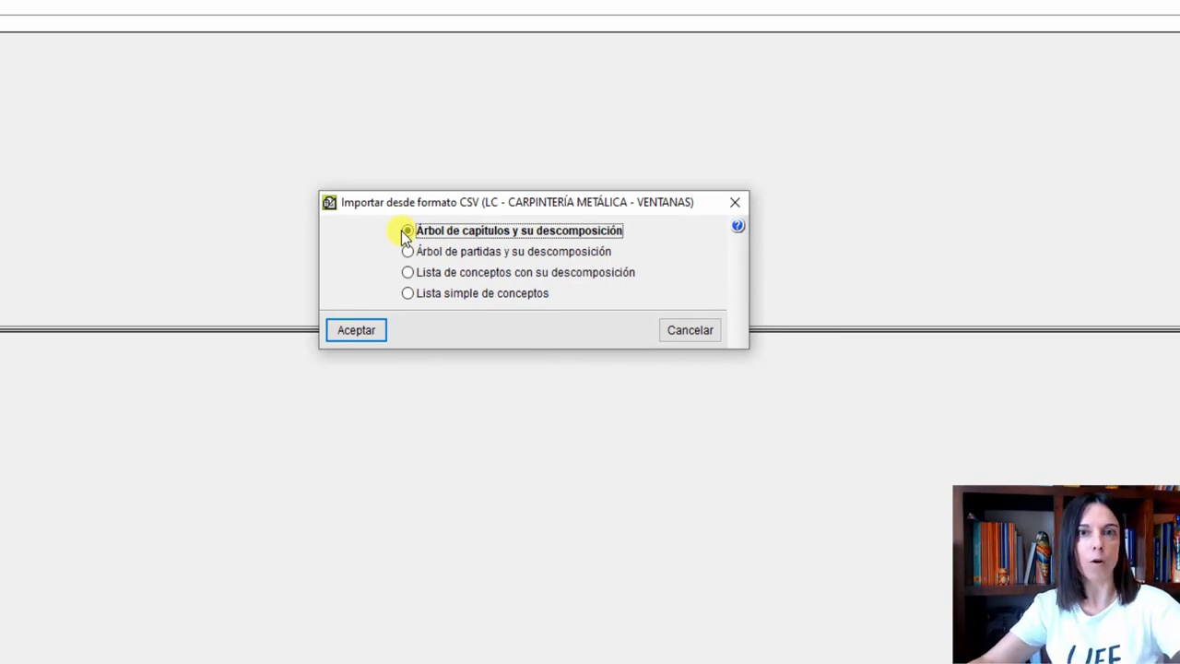
click(356, 330)
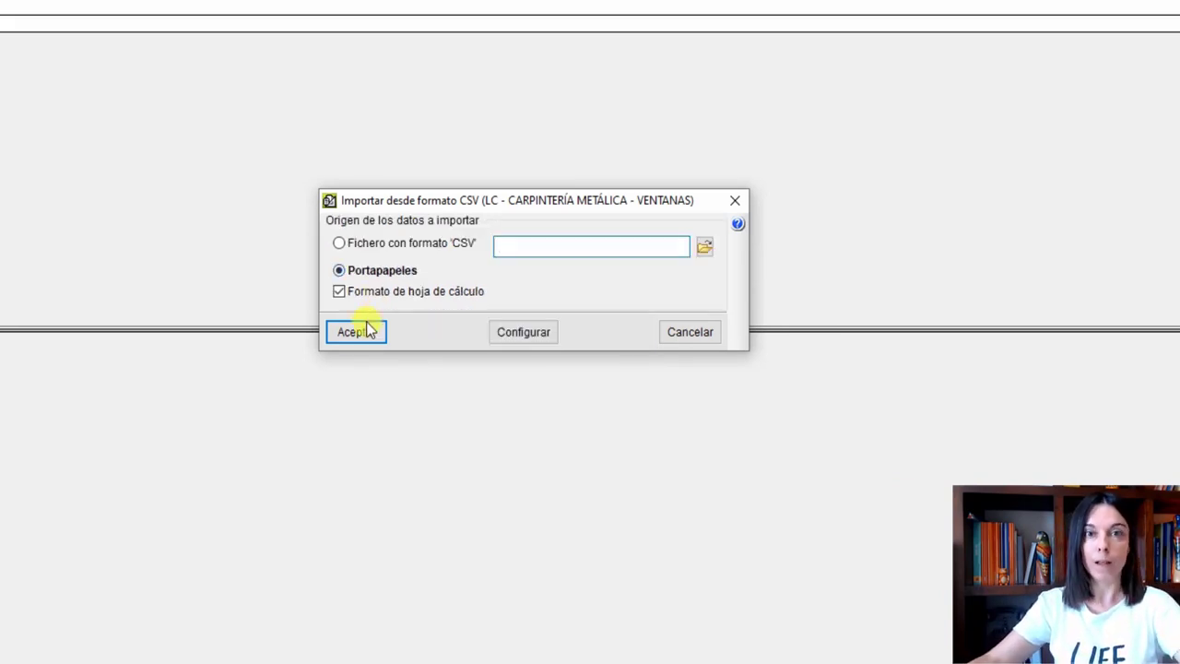
click(357, 334)
click(287, 309)
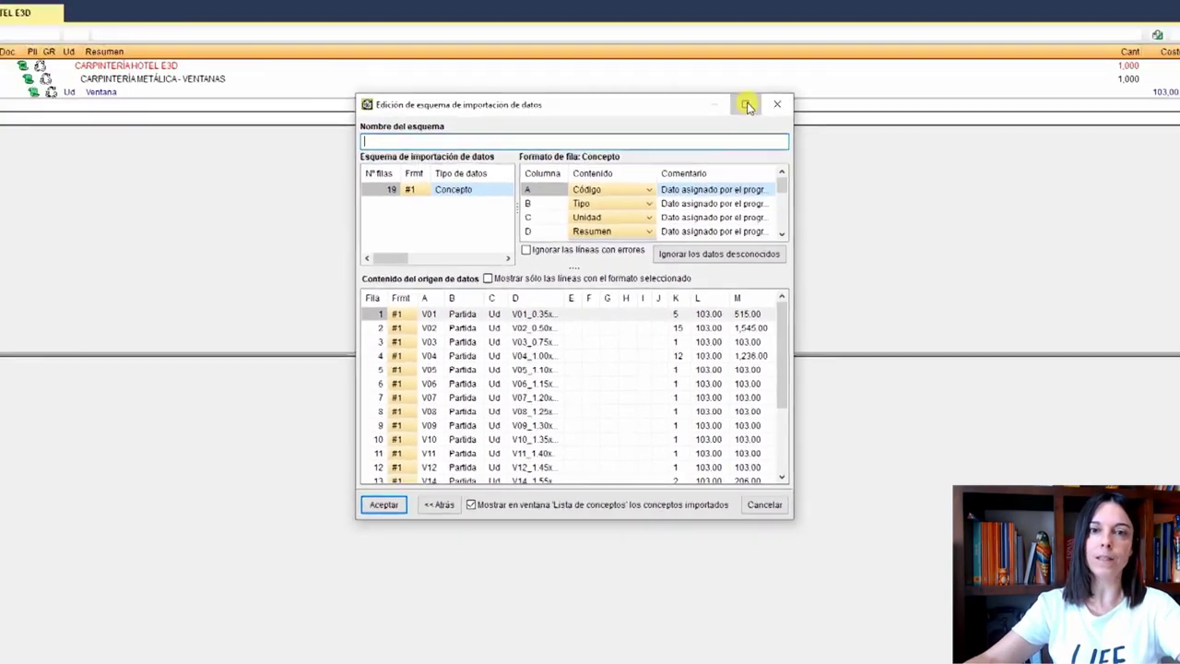
- Maximize the import scheme editor and set the content of column M to <Ignorar dato>
click(759, 6)
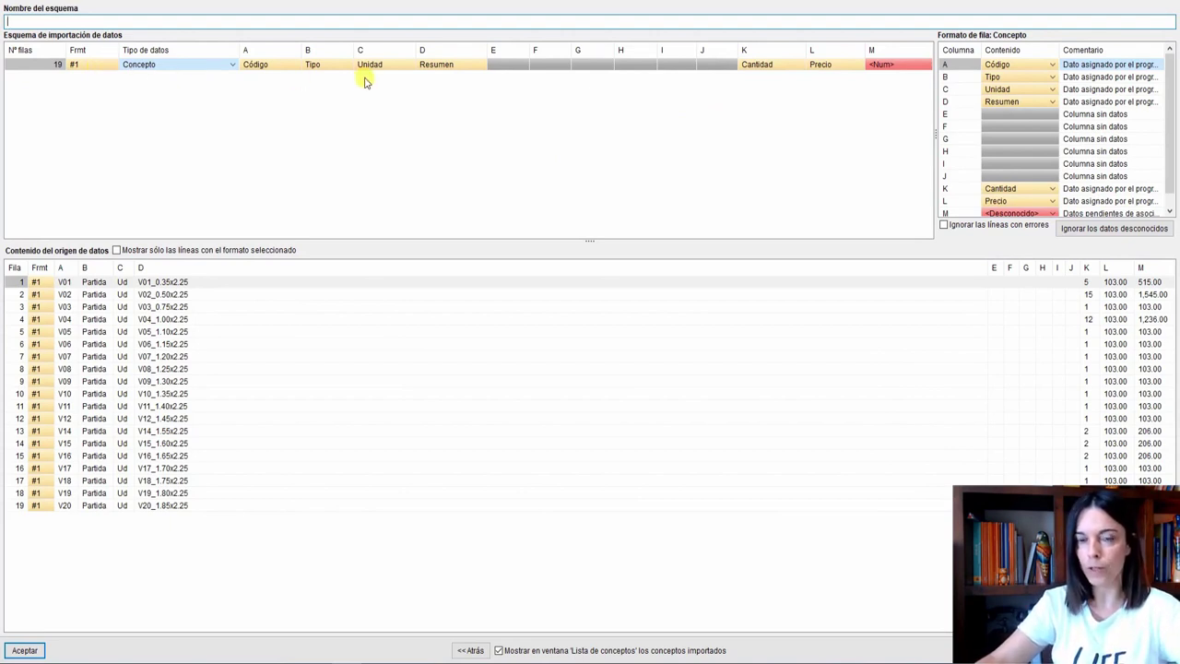
click(878, 67)
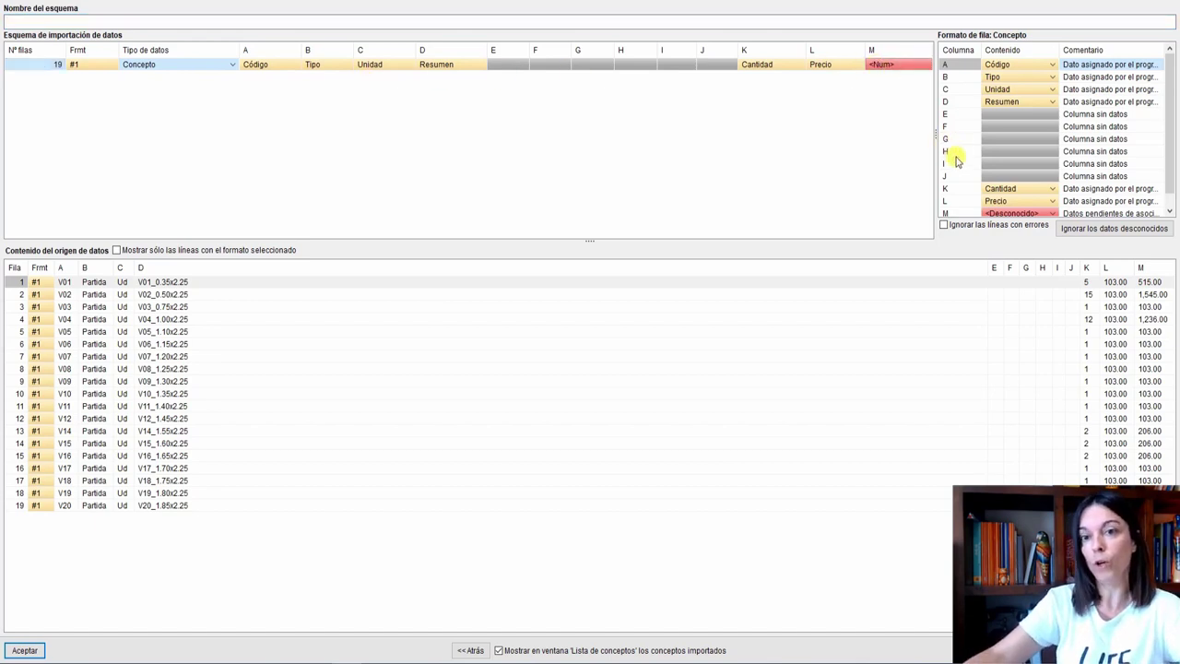
scroll(1042, 198, down, 1)
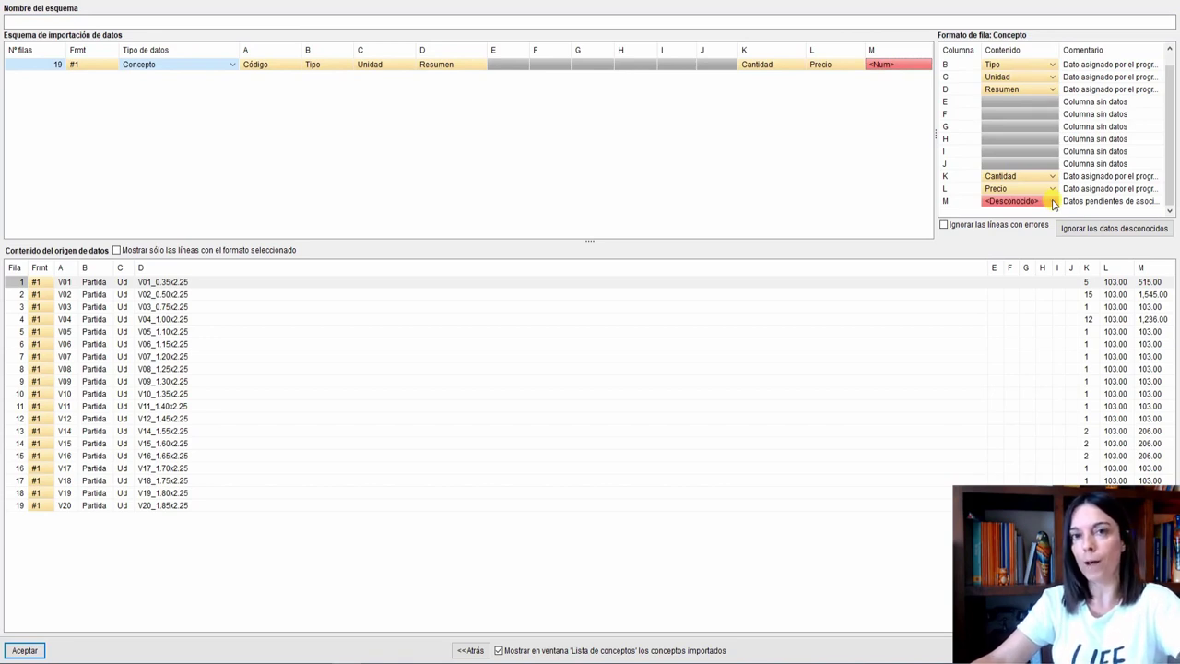
click(1054, 203)
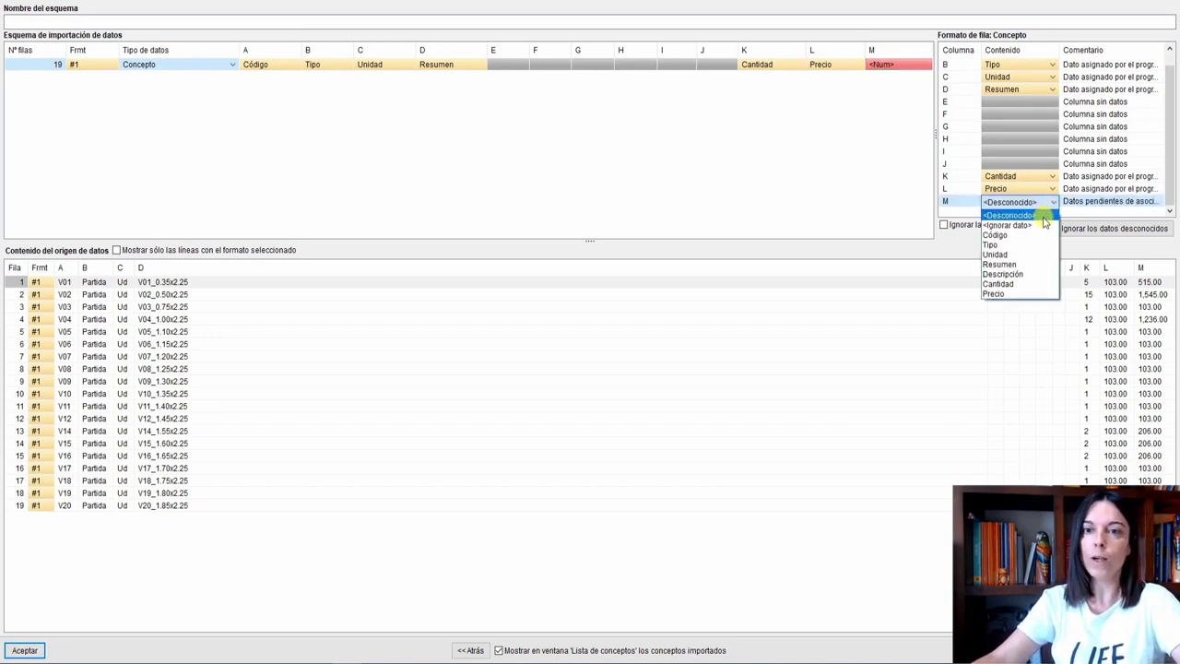
click(1045, 227)
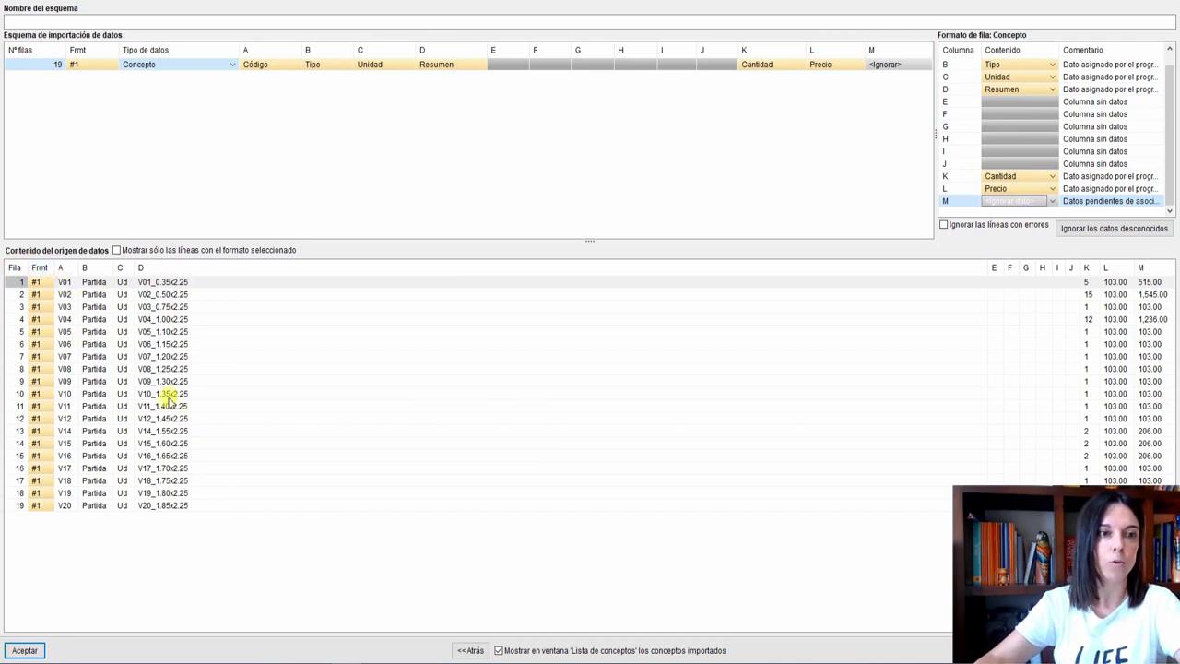
- Run the import without naming the scheme and expand chapter LC in the budget tree
click(28, 650)
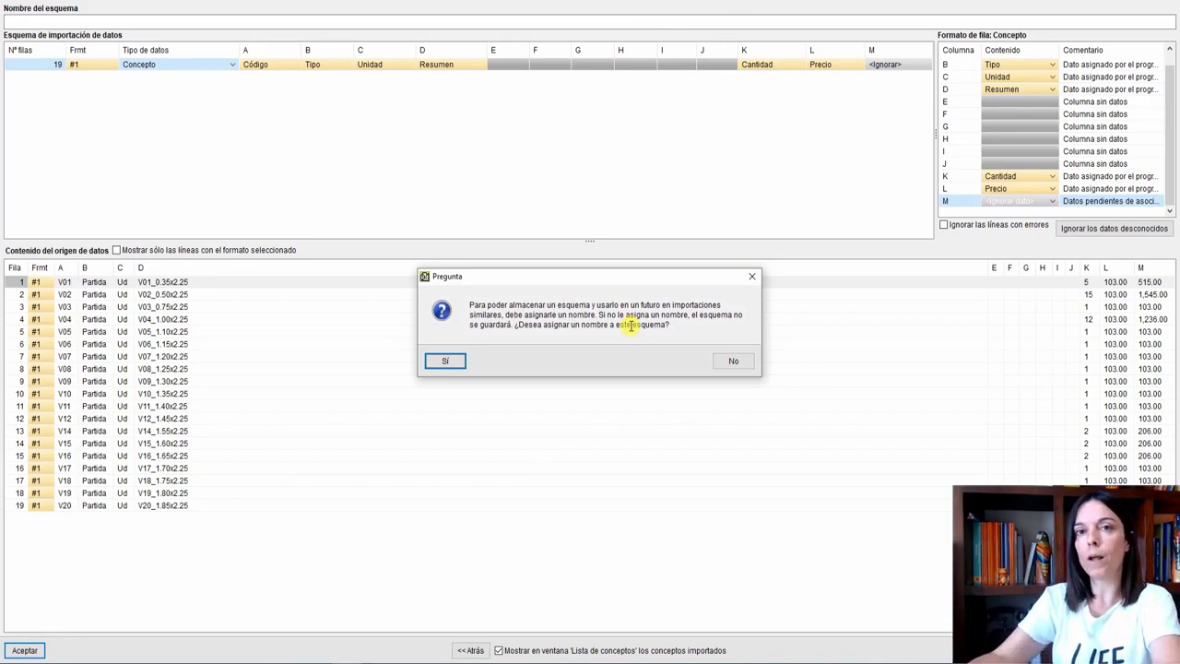
click(745, 360)
right_click(745, 365)
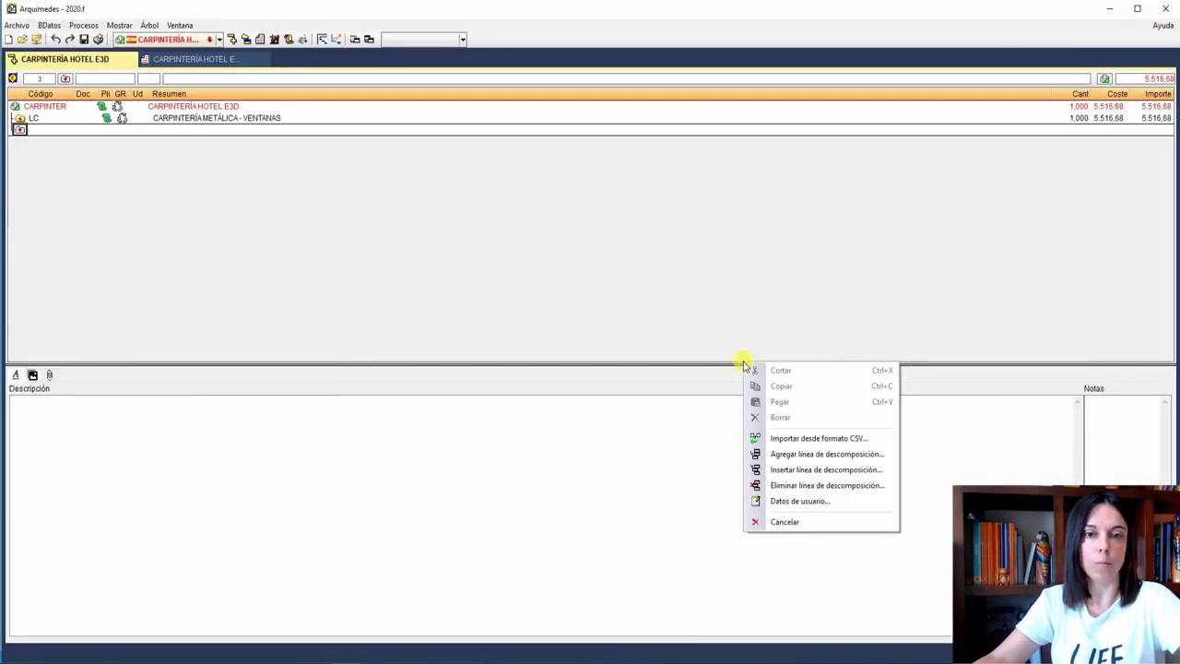
click(20, 118)
click(21, 118)
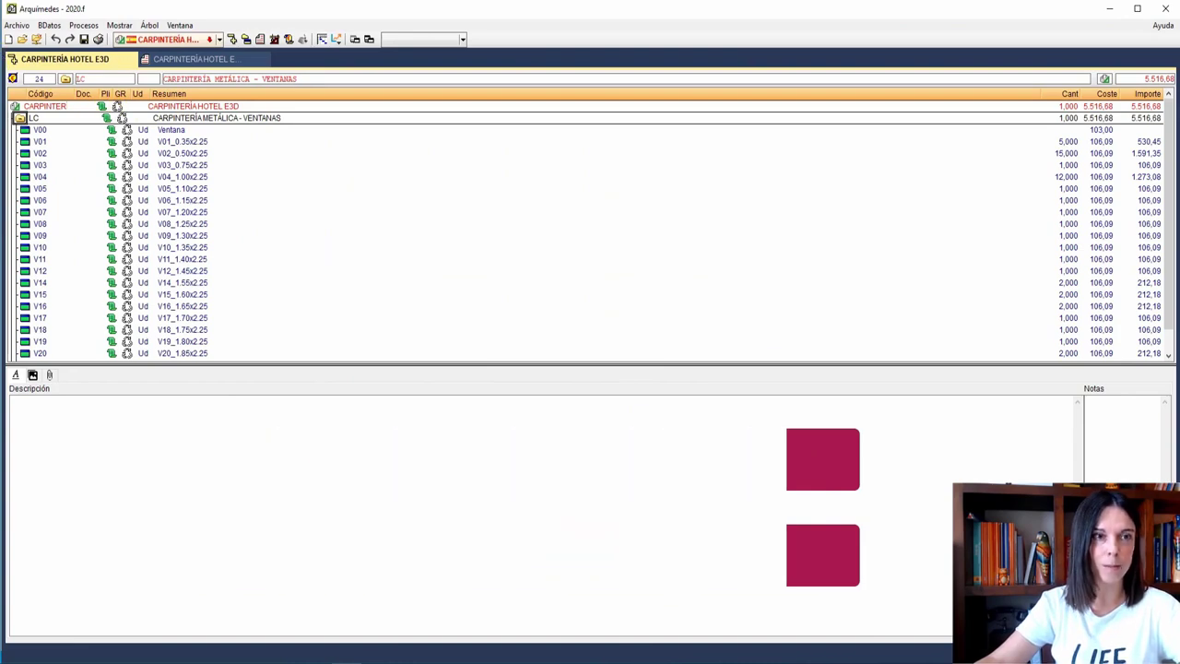
- Copy the CARPINTERÍA HOTEL E3D job into folder CARPINTERÍA CIEGO as CARPINTERÍA HOTEL E3D CIEGO.dbd, without duplicating its backups
click(26, 21)
click(52, 55)
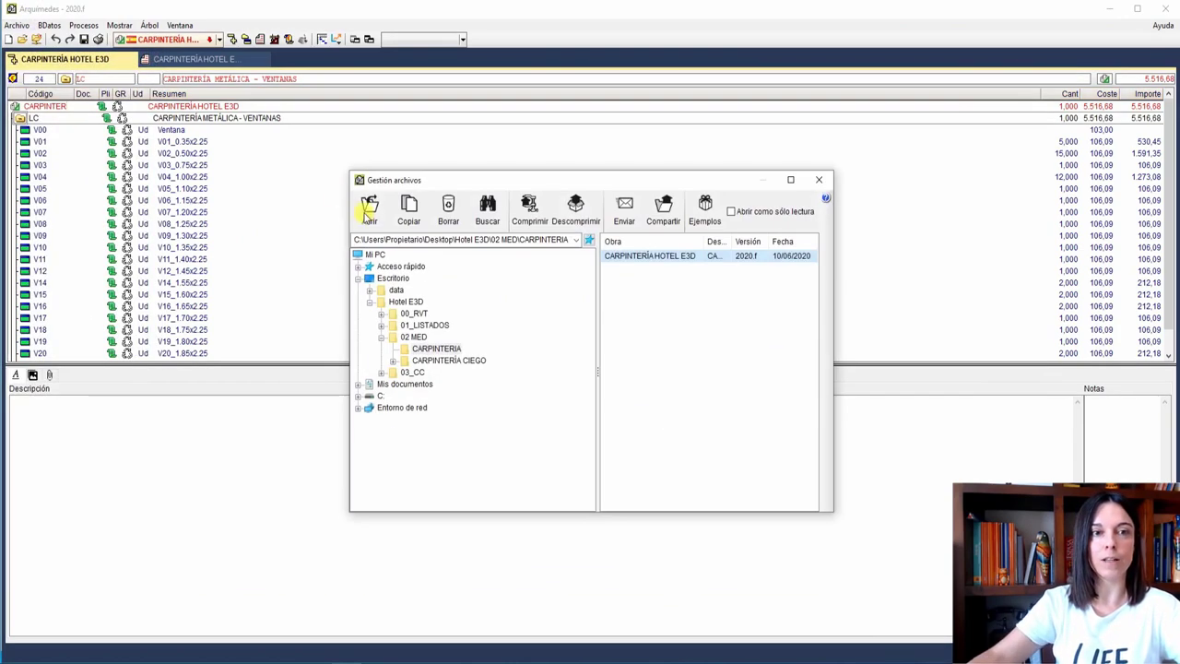
click(409, 210)
key(alt+Up)
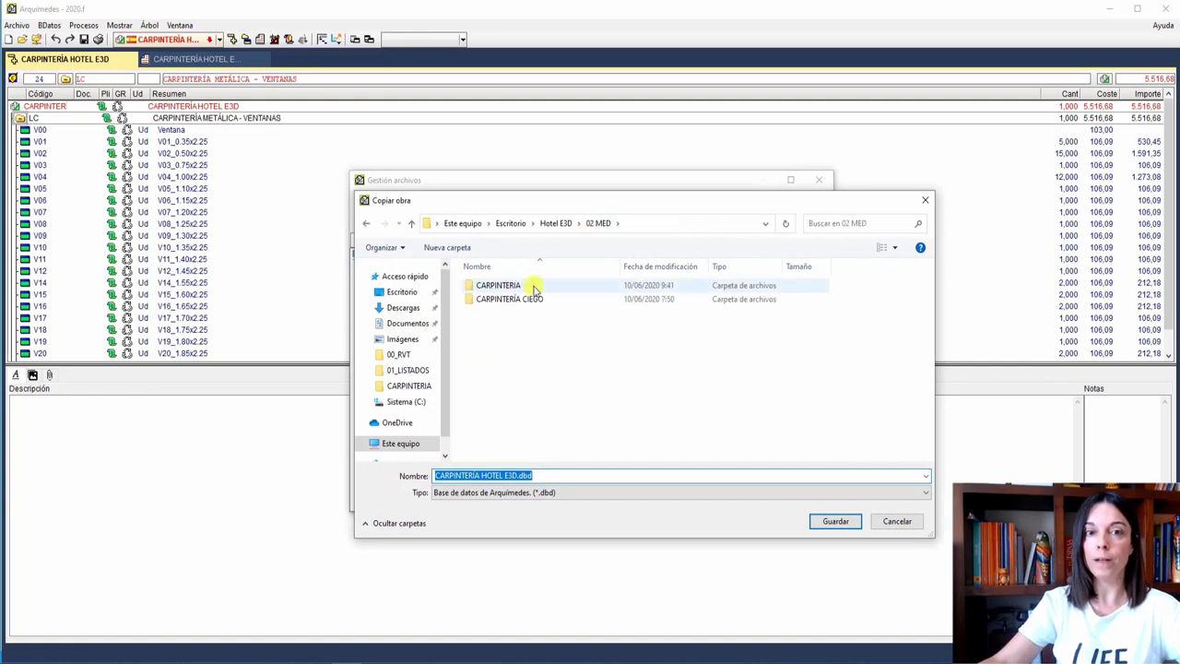
click(528, 301)
double_click(528, 300)
click(544, 473)
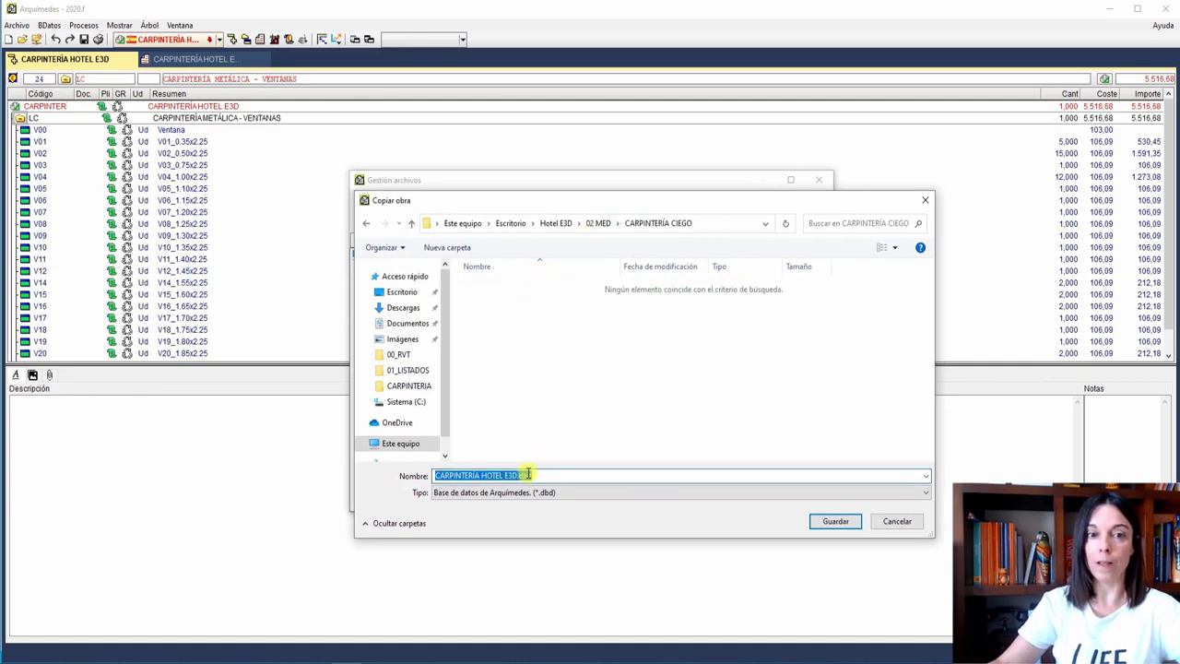
click(519, 475)
text(CIEGO)
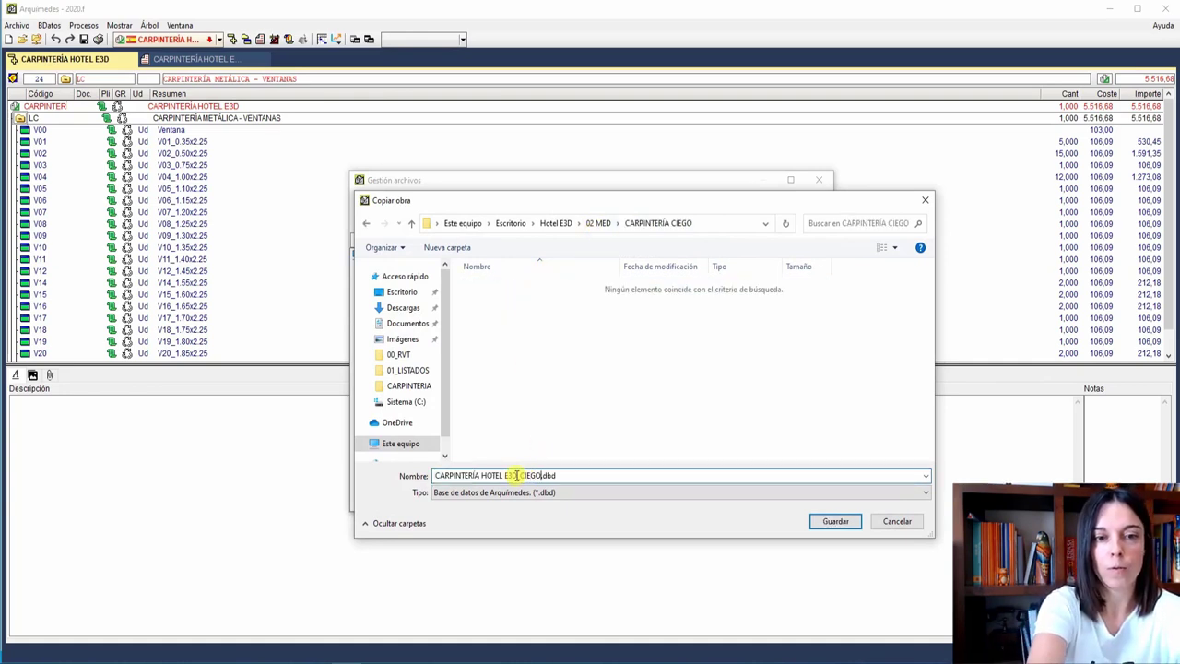
click(830, 521)
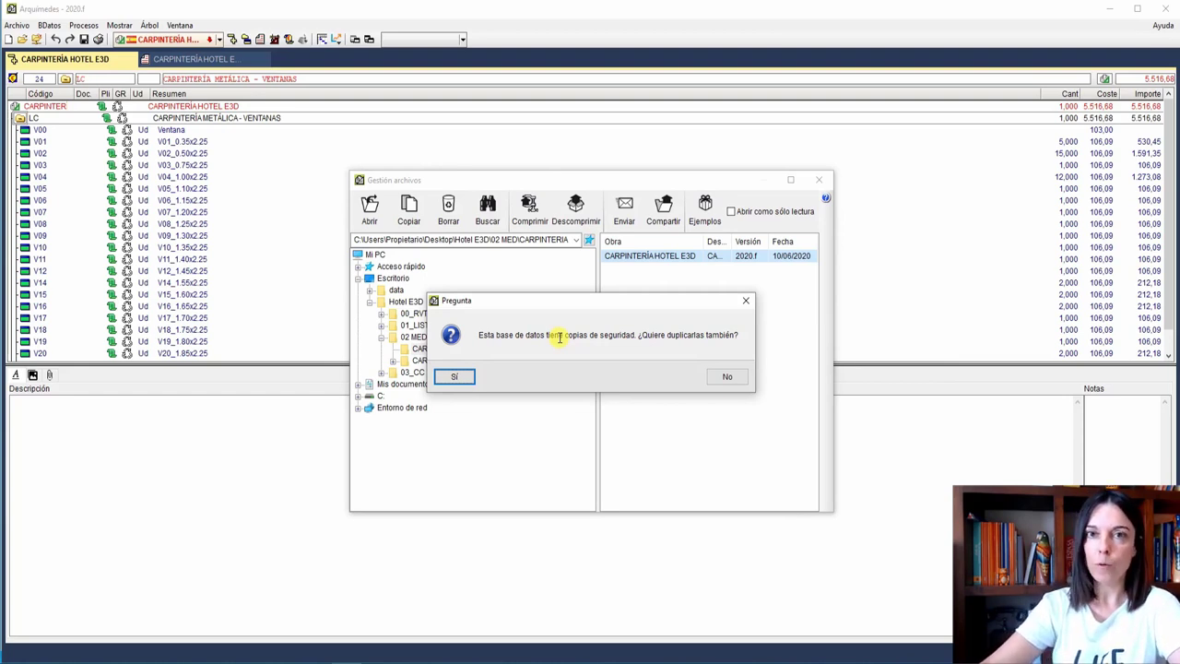
click(740, 376)
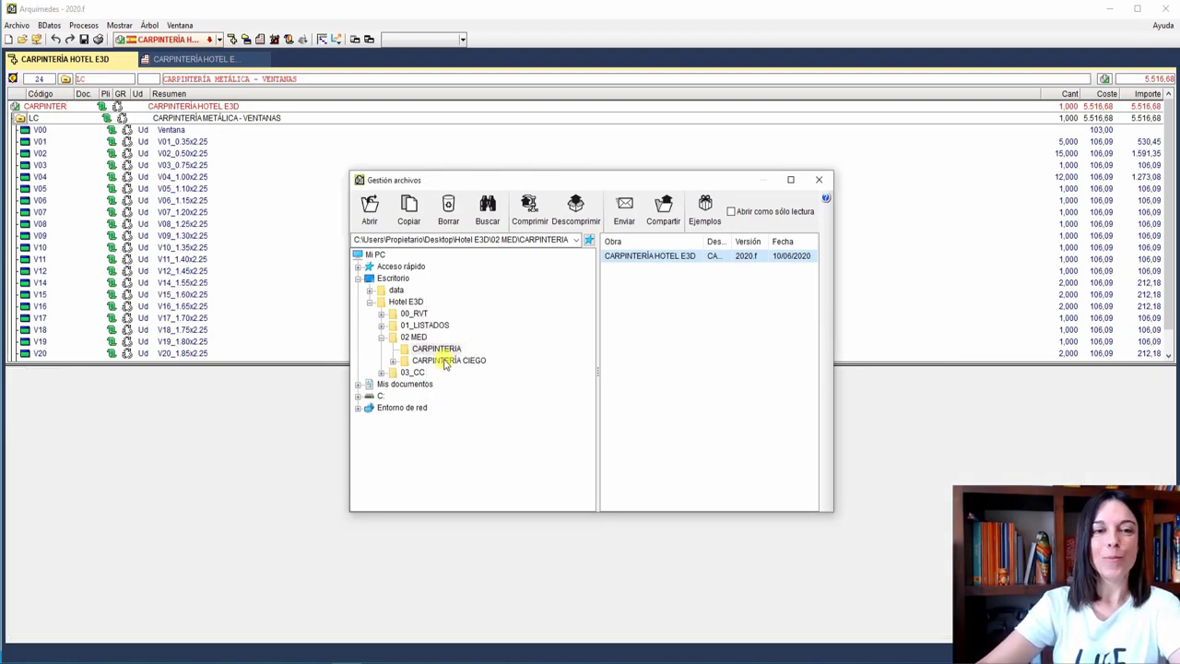
- Open the blind copy of the job and annul its prices, but not its quantities, in the presupuesto, venta and estudio price structures
double_click(631, 256)
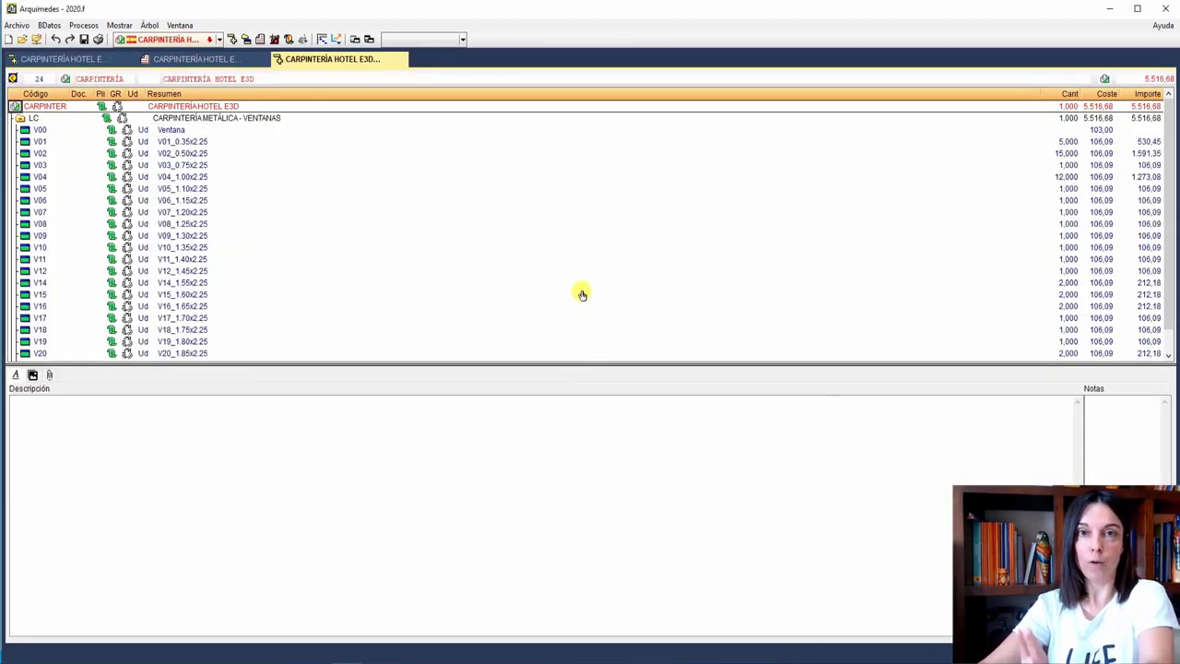
click(82, 25)
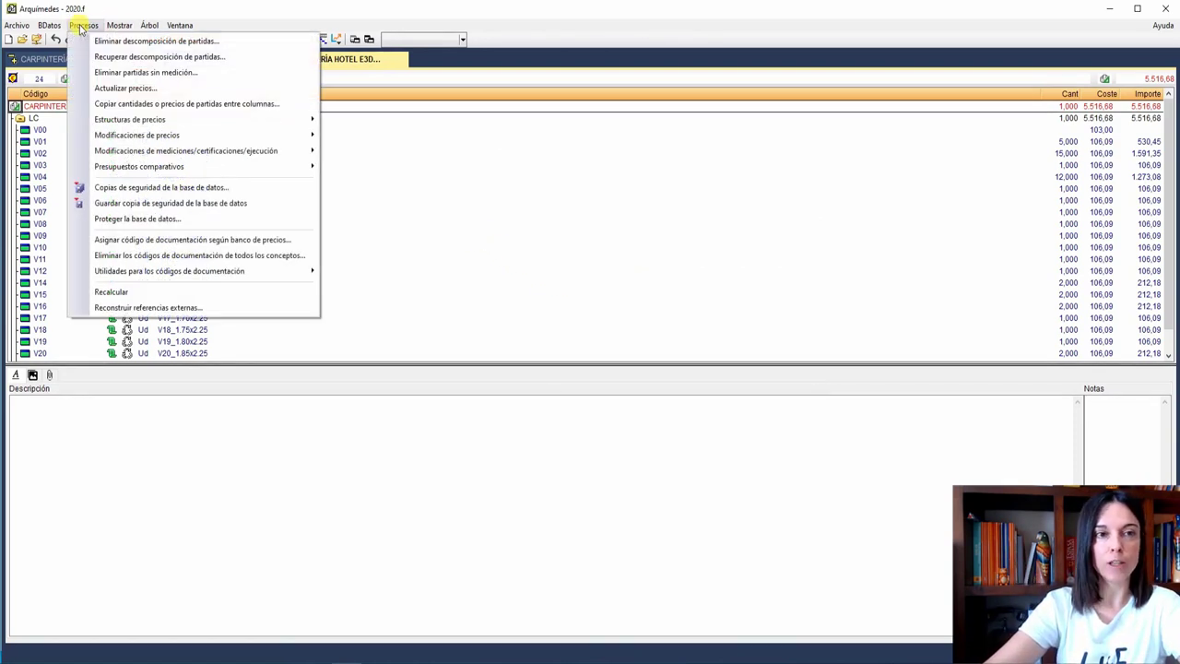
mouse_move(117, 122)
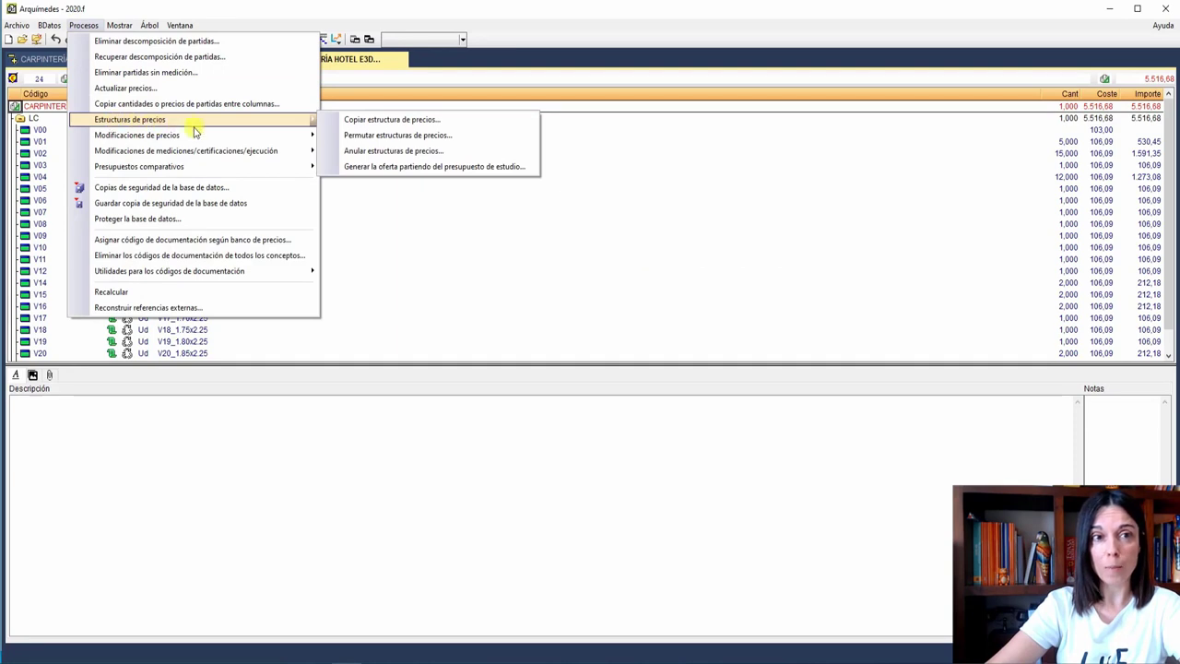
click(368, 152)
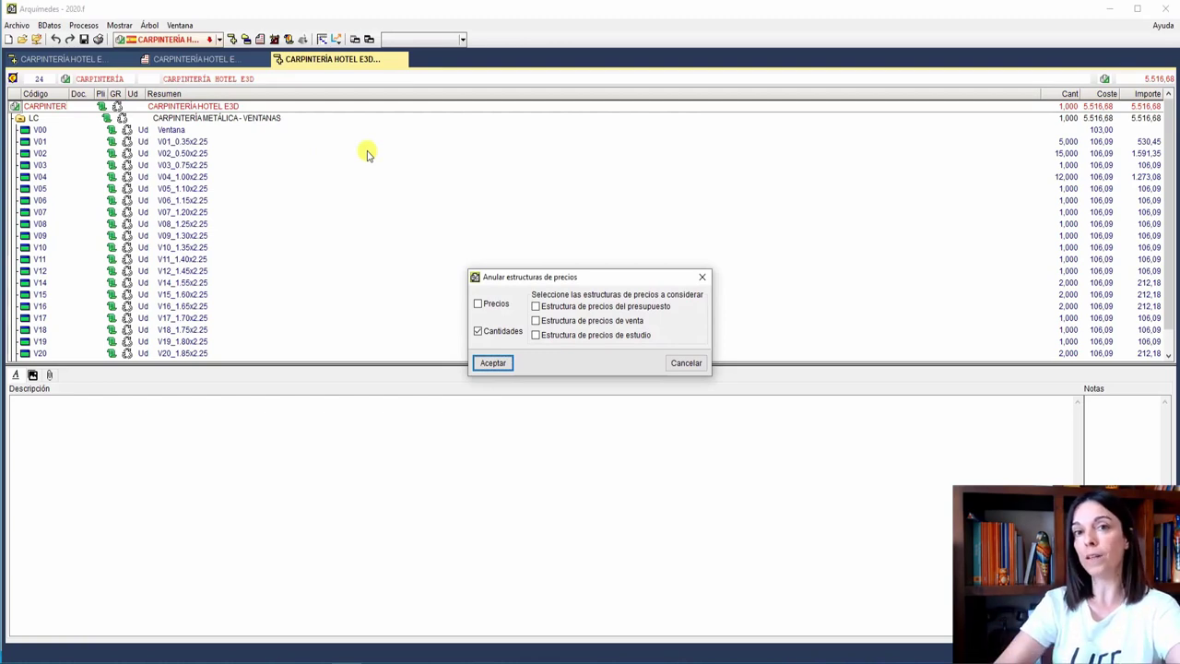
click(480, 304)
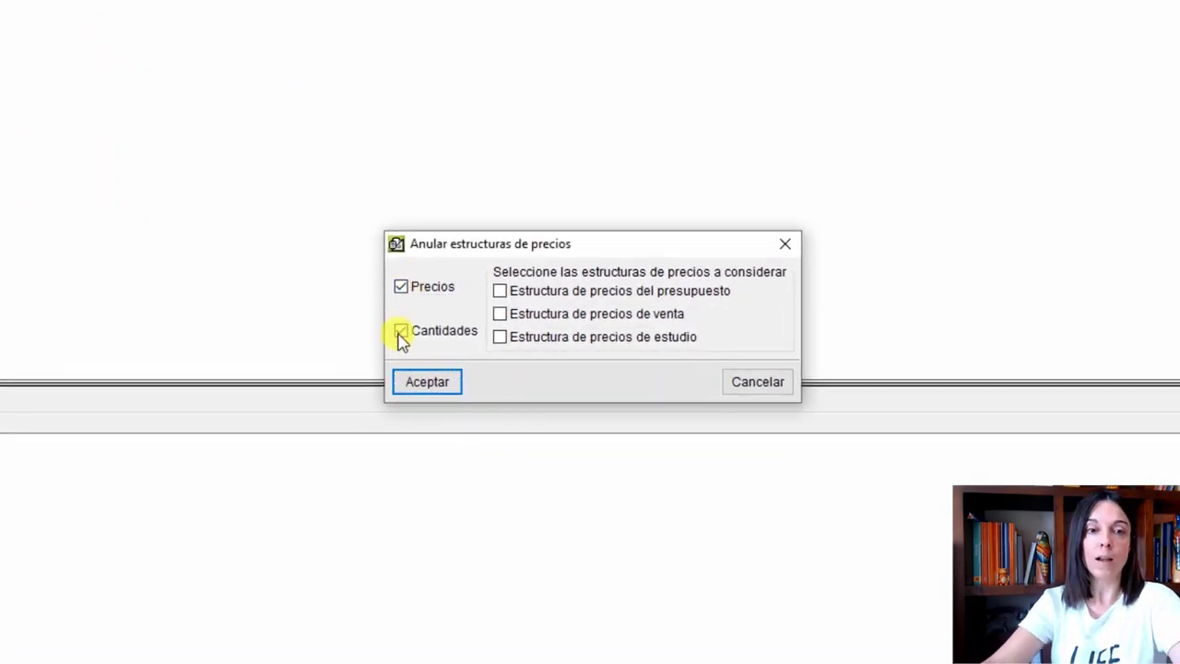
click(402, 334)
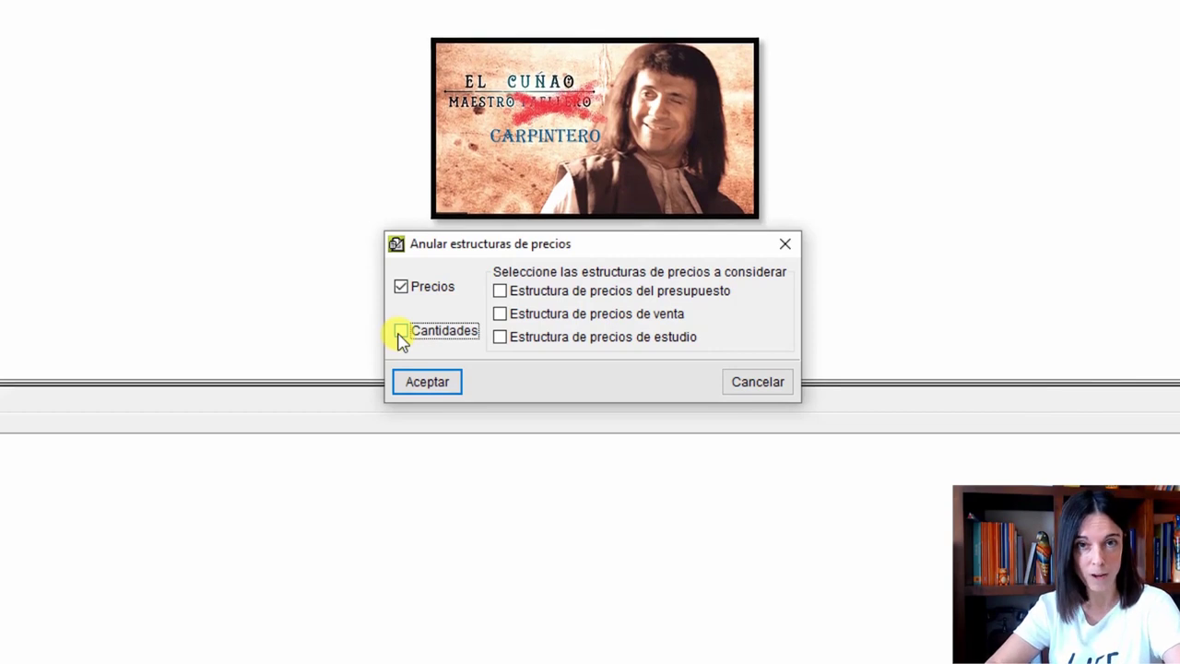
click(500, 290)
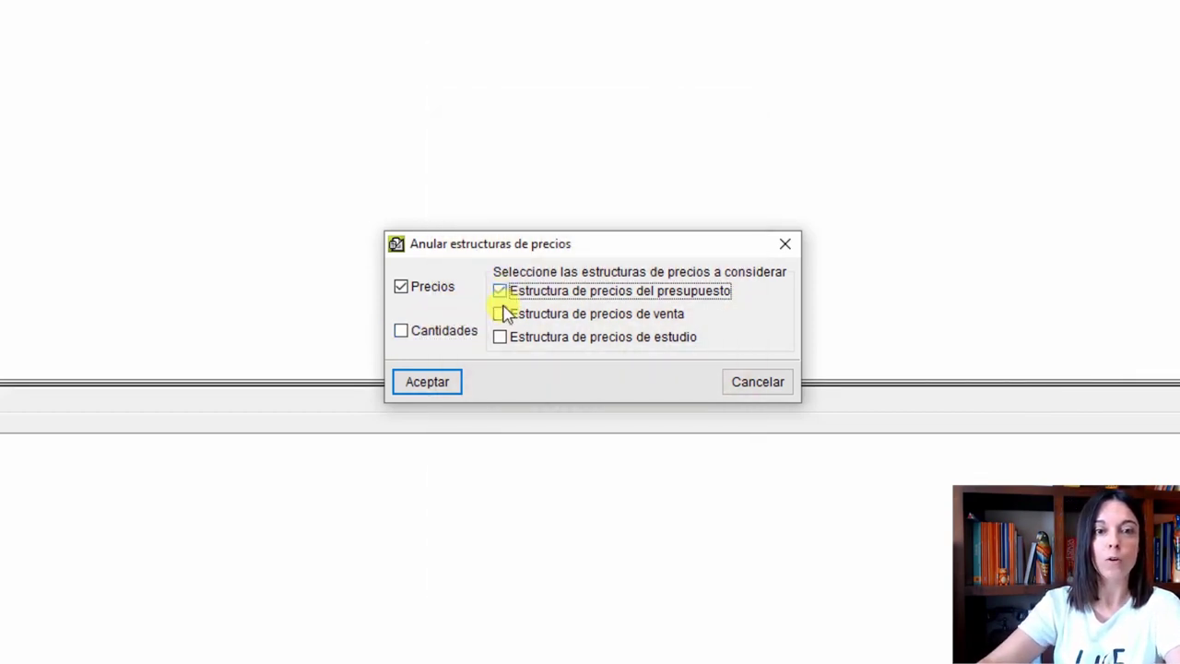
click(500, 313)
click(500, 337)
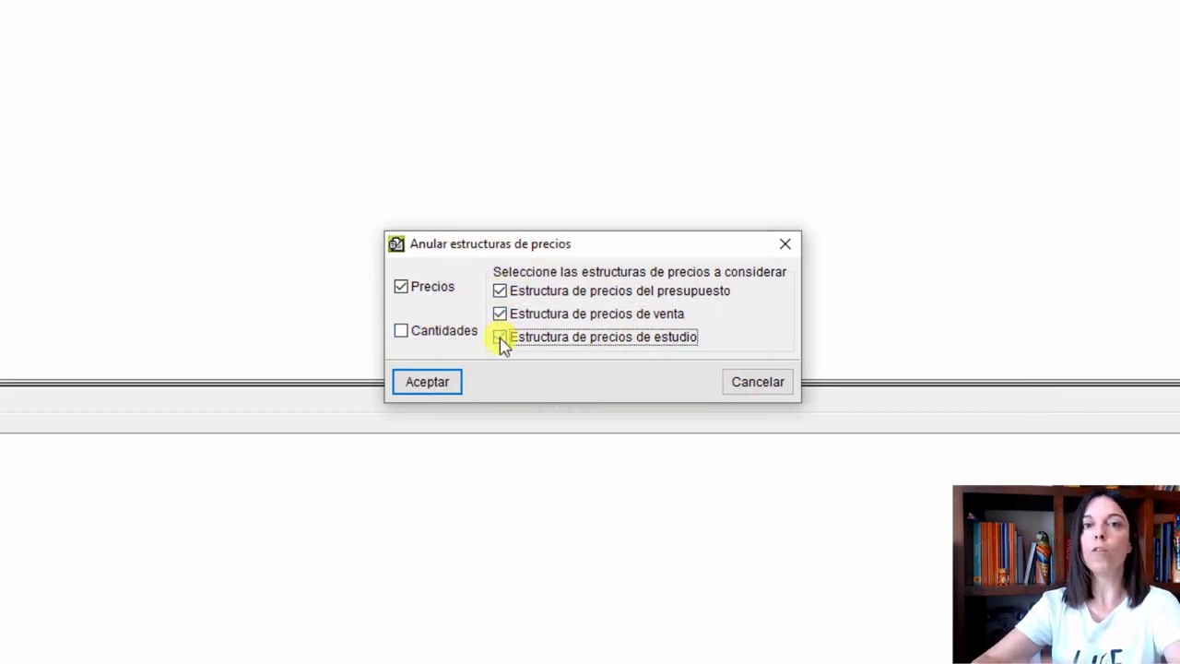
click(422, 382)
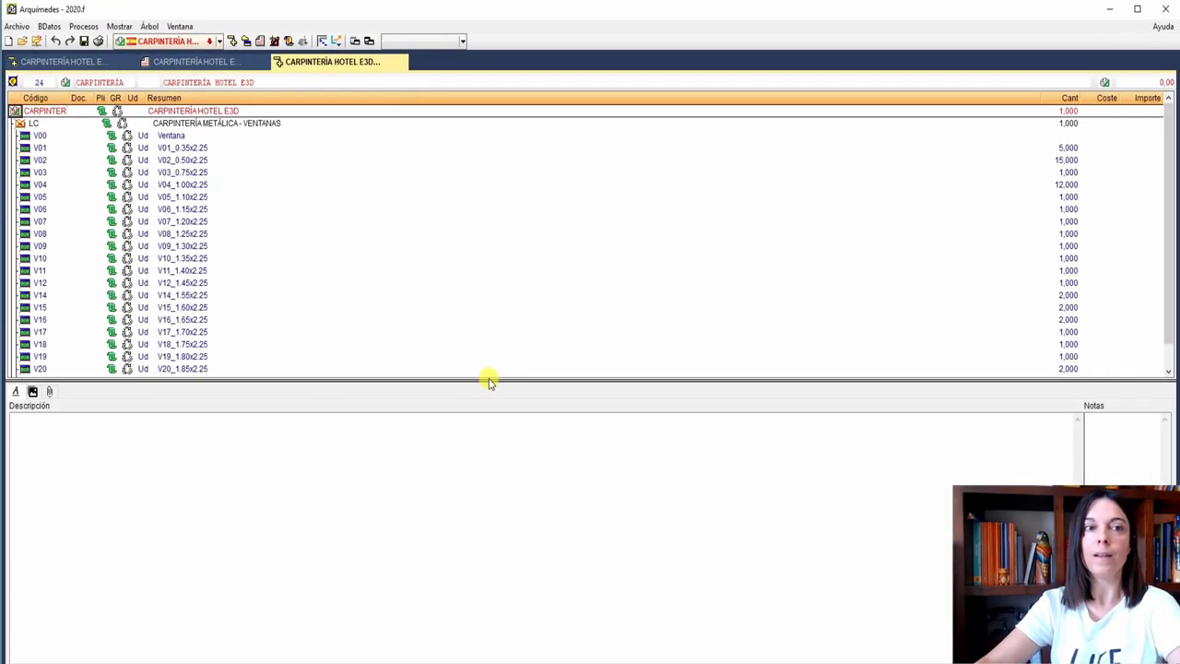
- Enter trial costs of 100 for window V01 and 115 for window V02
click(1114, 149)
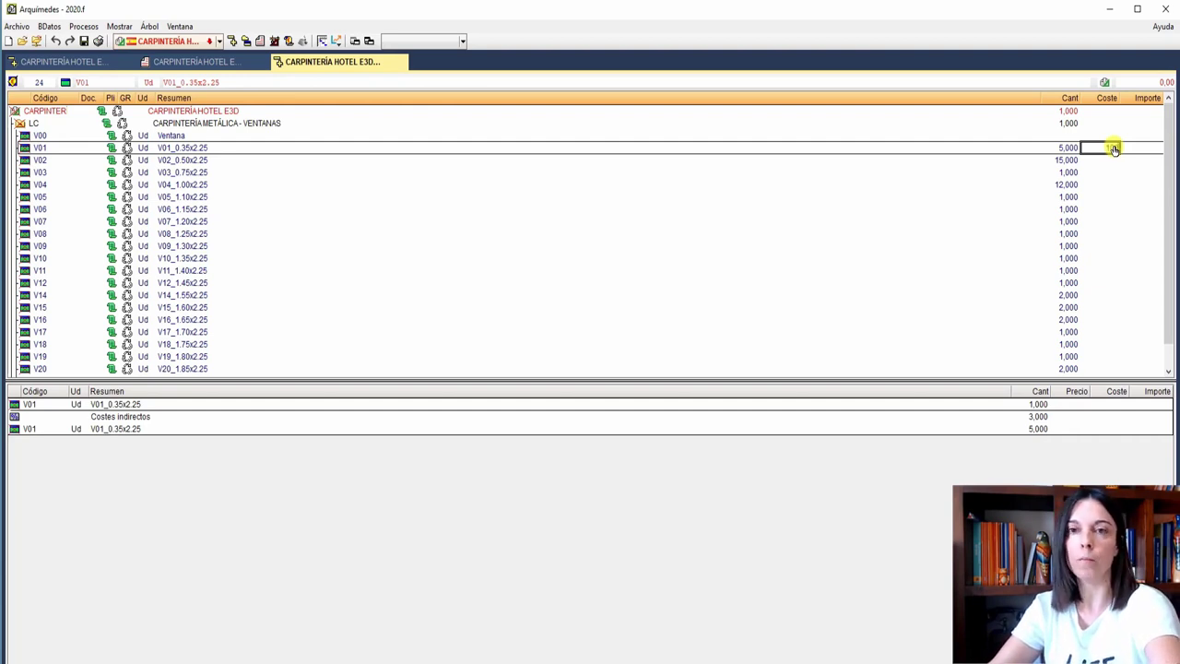
text(100)
click(1111, 162)
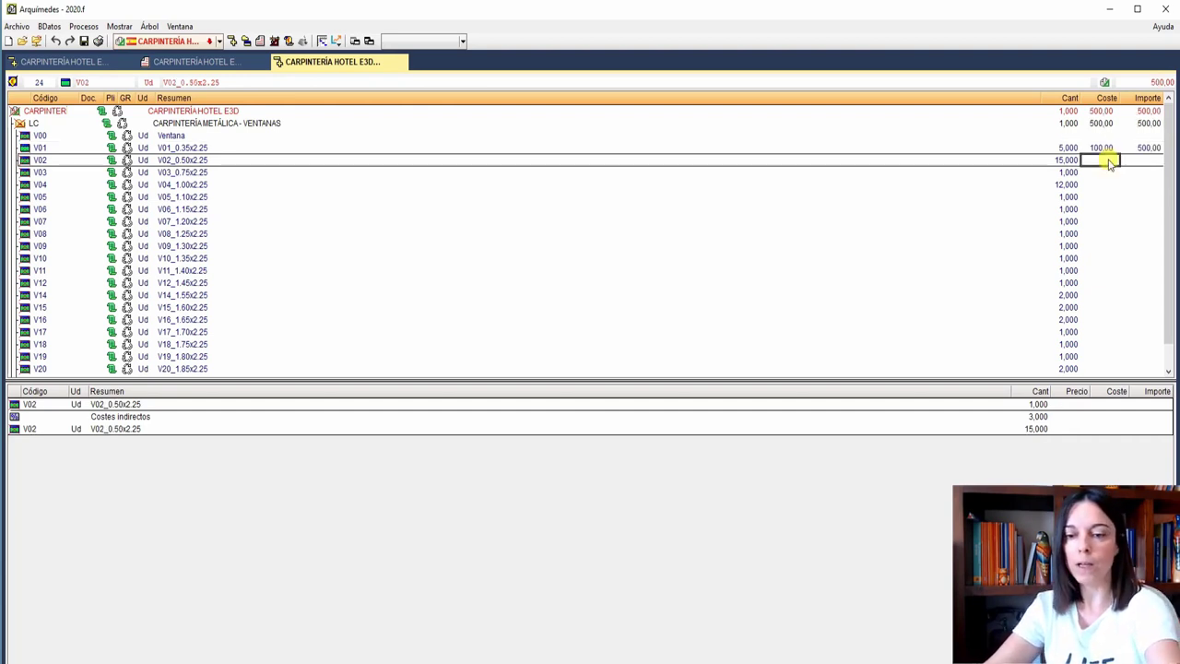
text(115)
key(Return)
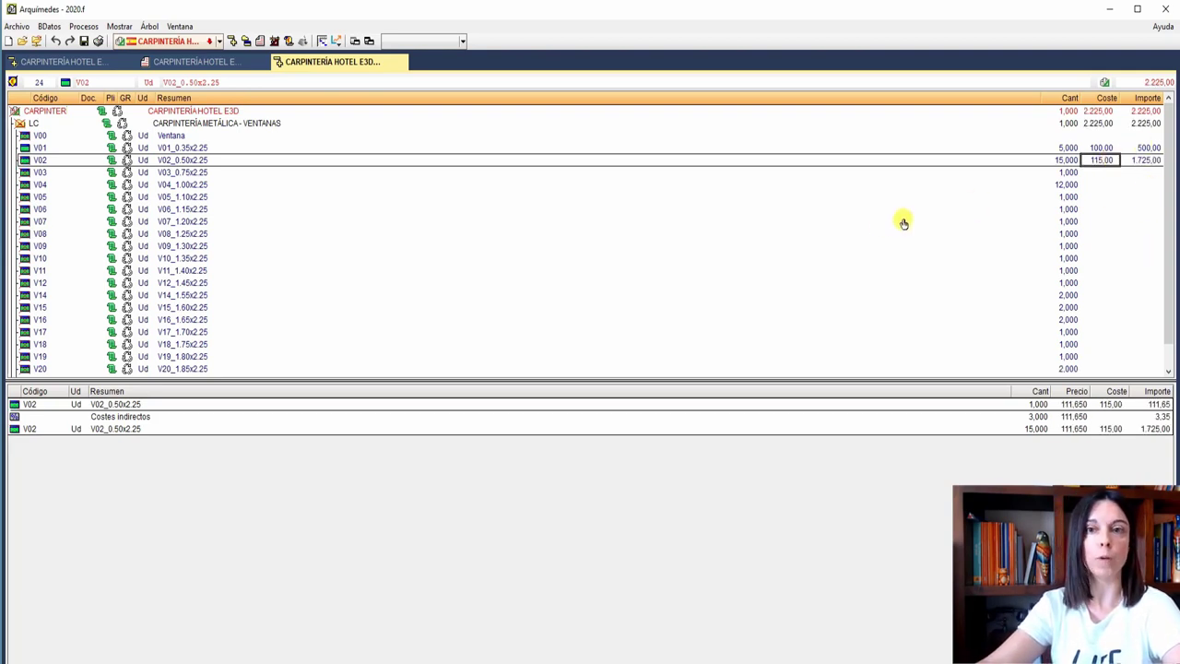
- Remove the trial costs from windows V02 and V01
key(Up)
click(454, 389)
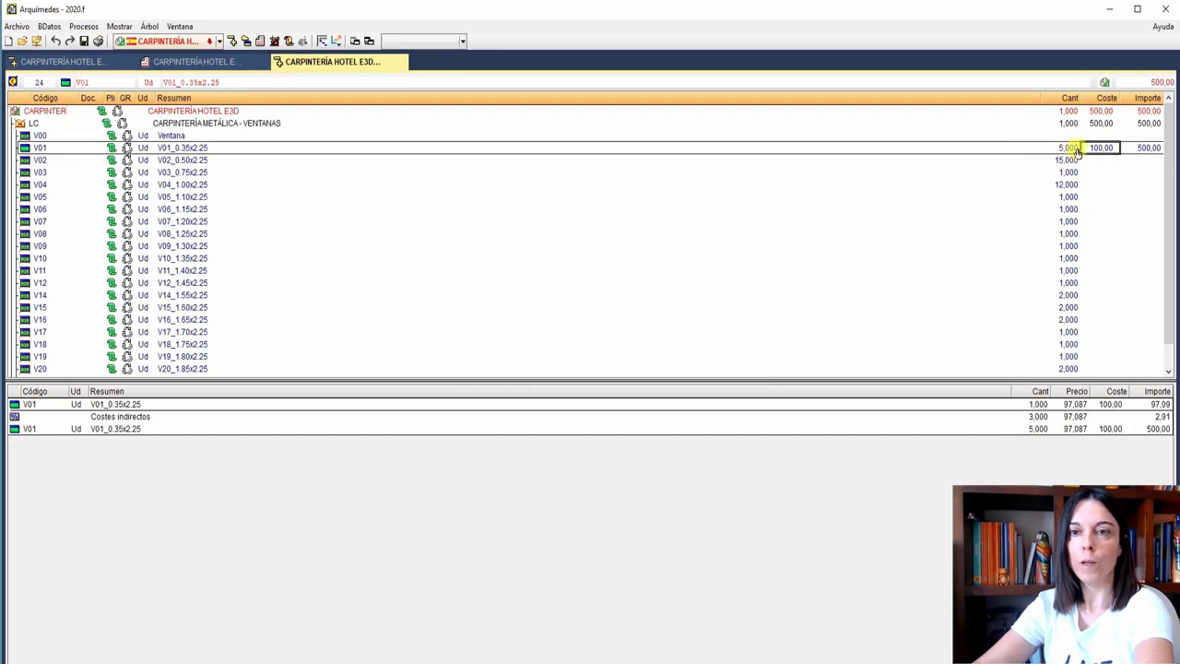
key(Delete)
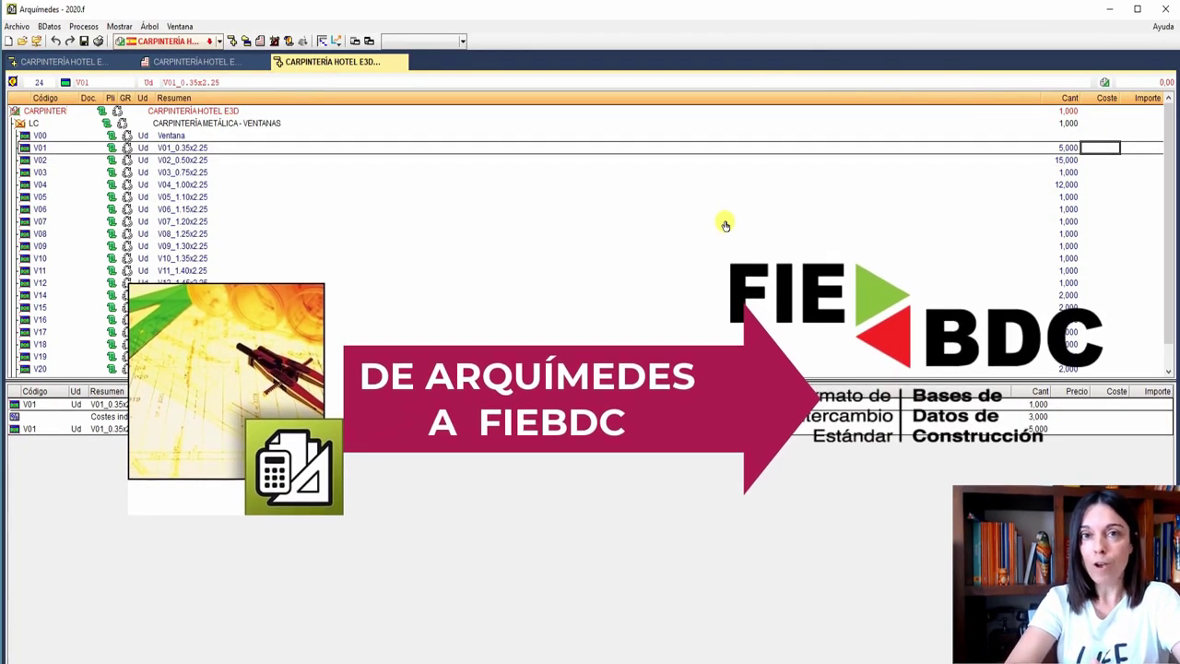
- Export the blind budget to FIEBDC-3 as CARPINTERÍA HOTEL E3D_CIEGO with ANSI characters and the Presupuesto price structure, and close the copy
click(20, 26)
mouse_move(86, 224)
click(236, 224)
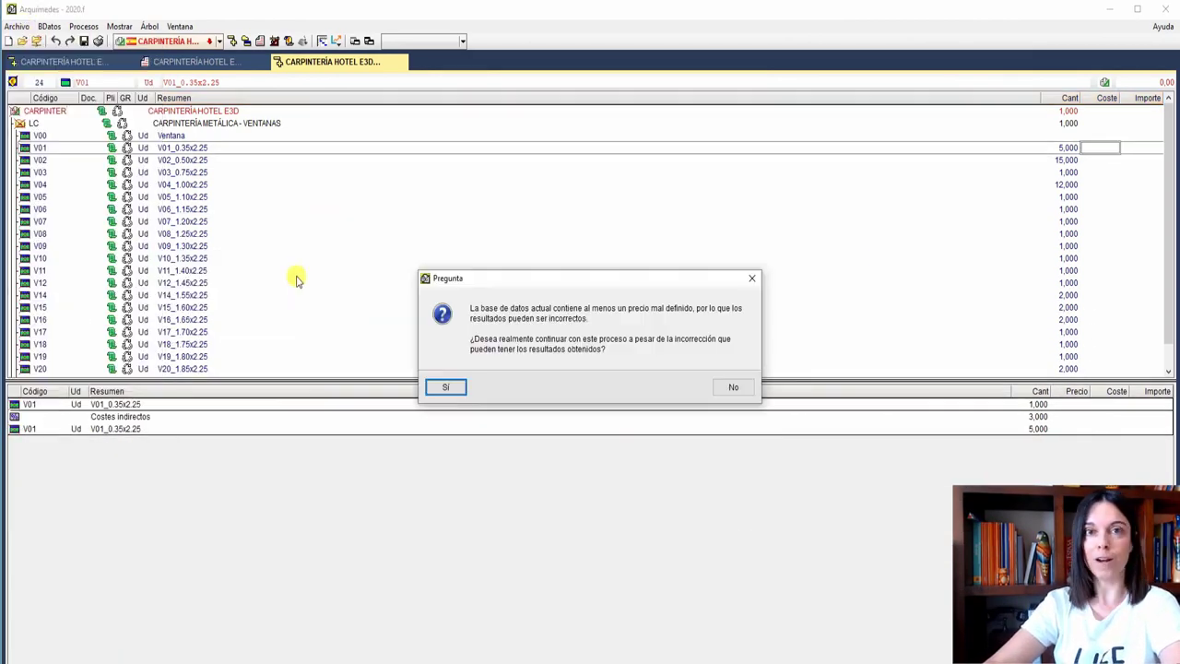
click(448, 387)
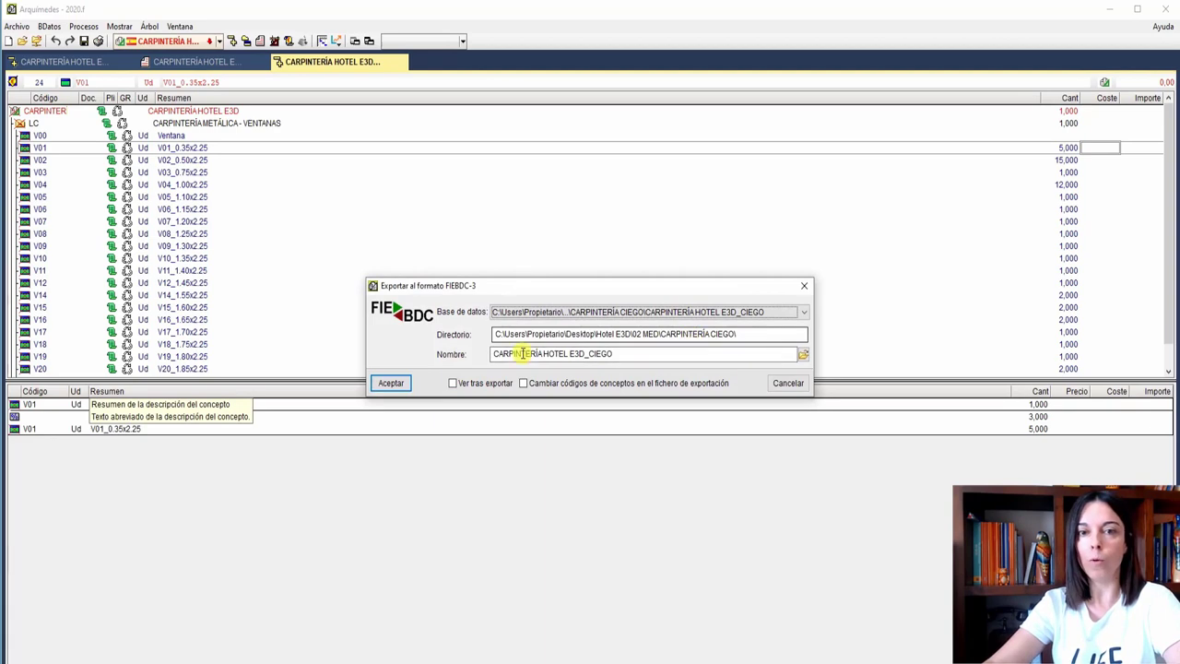
click(391, 383)
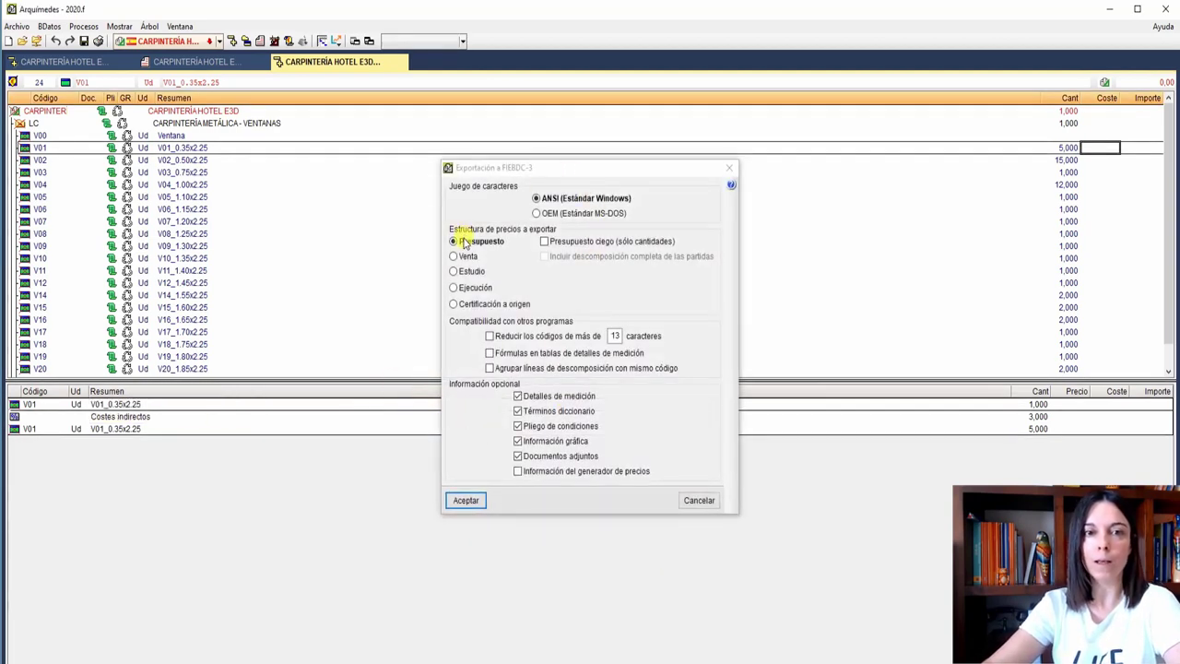
click(465, 500)
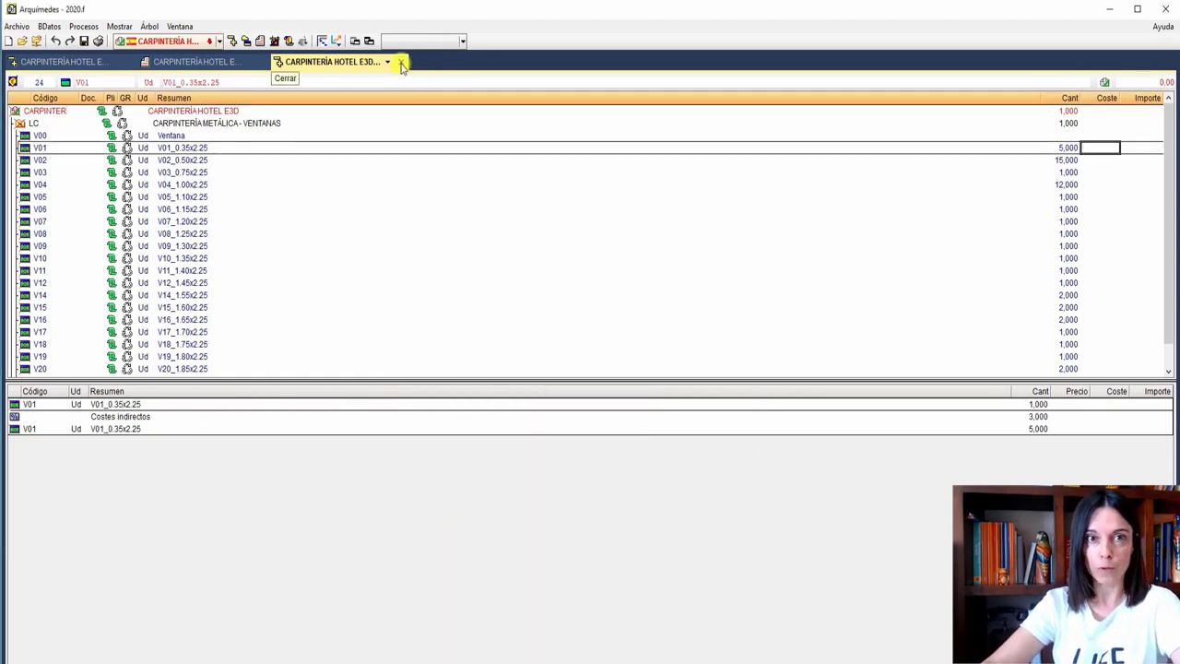
click(402, 62)
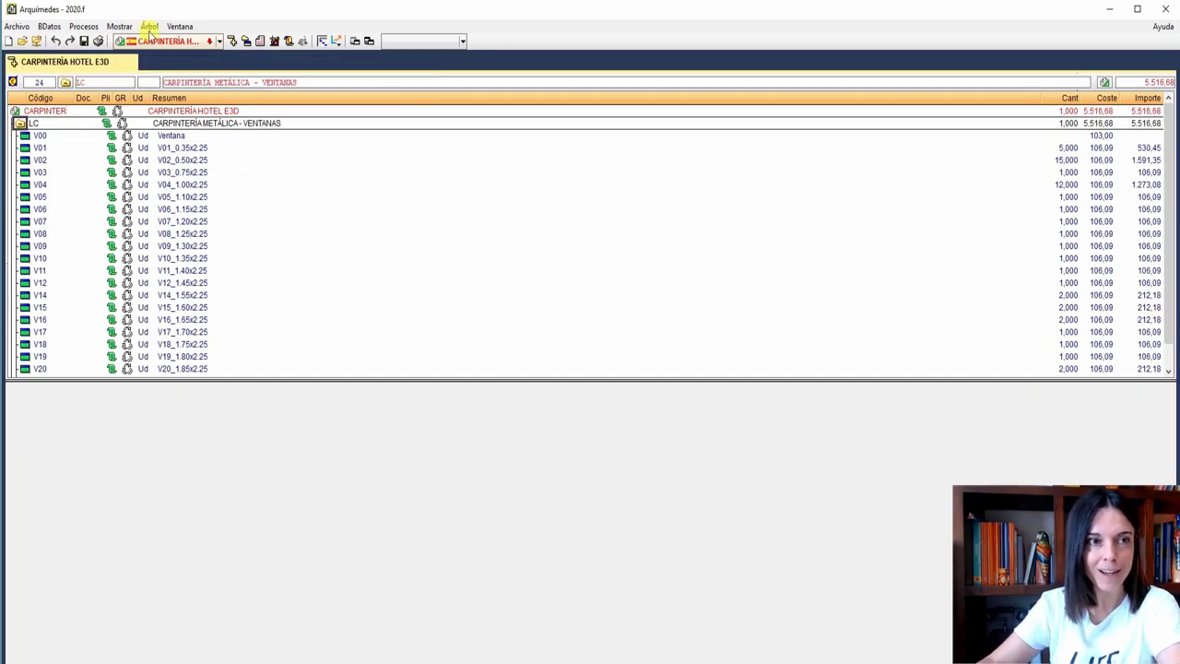
- Import CARPINTERÍA HOTEL E3D_CIEGO.bc3 from folder CARPINTERÍA CIEGO as a new FIEBDC-3 budget with the budget price structure
click(12, 26)
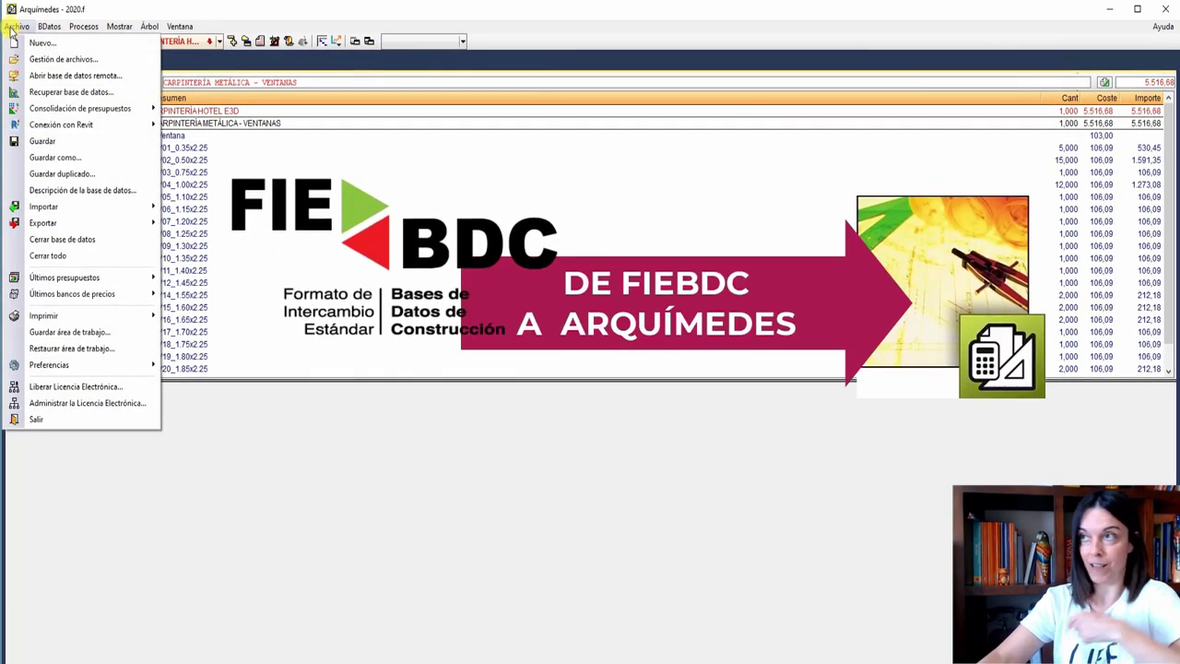
mouse_move(56, 205)
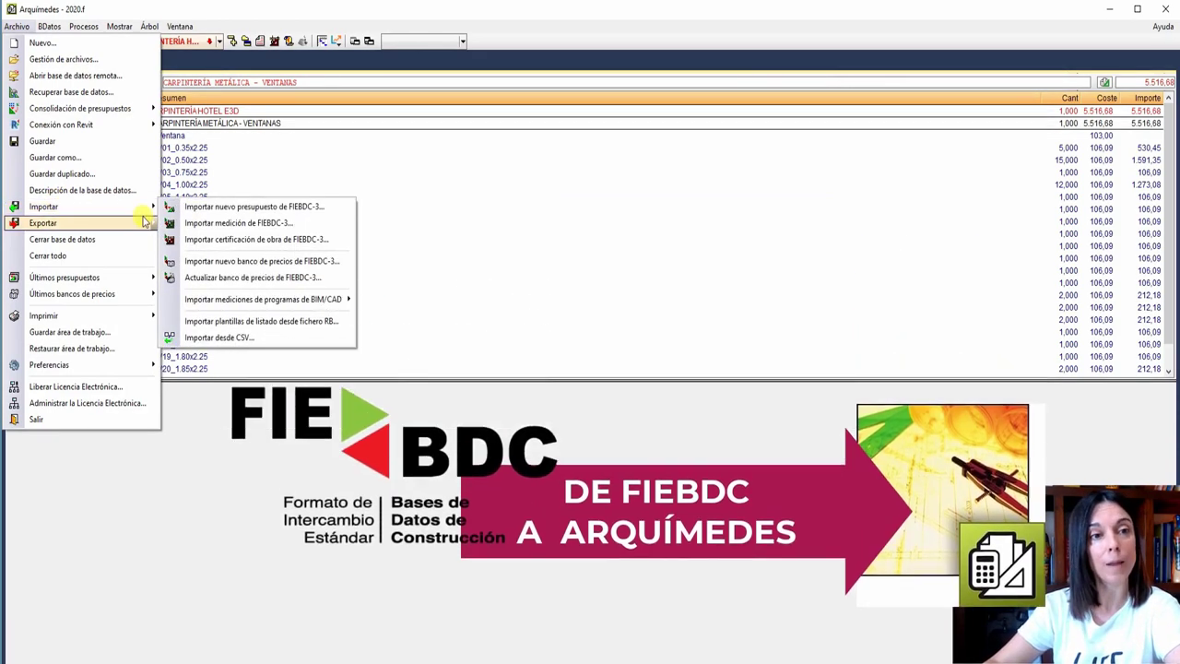
click(219, 208)
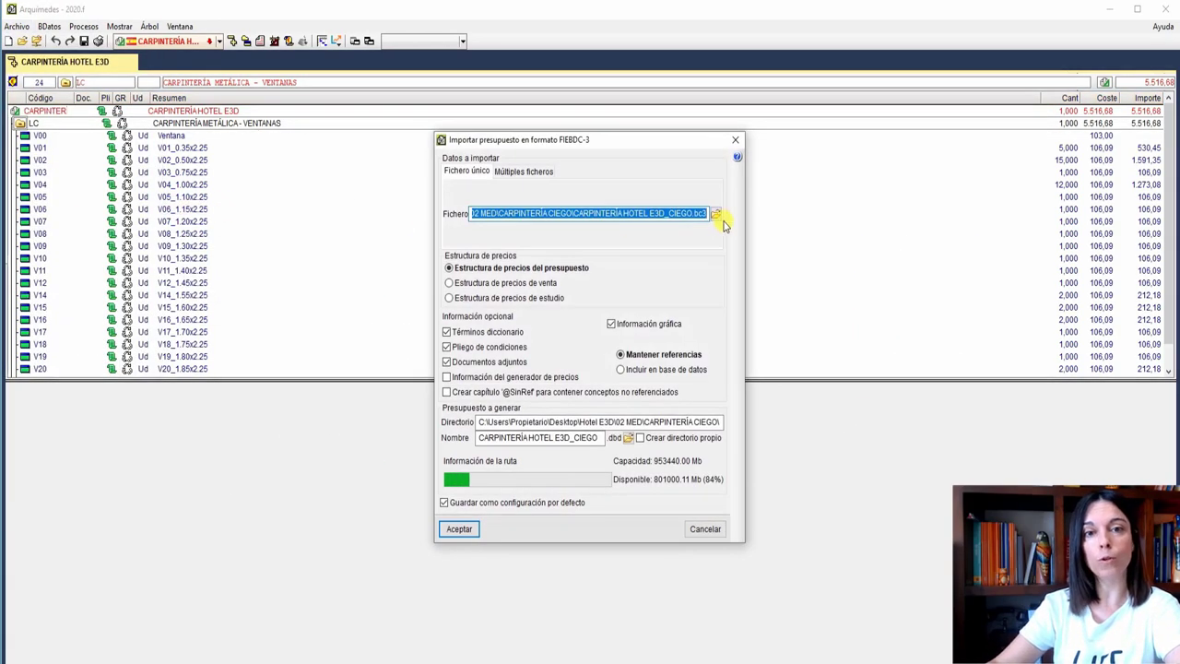
click(717, 215)
click(730, 248)
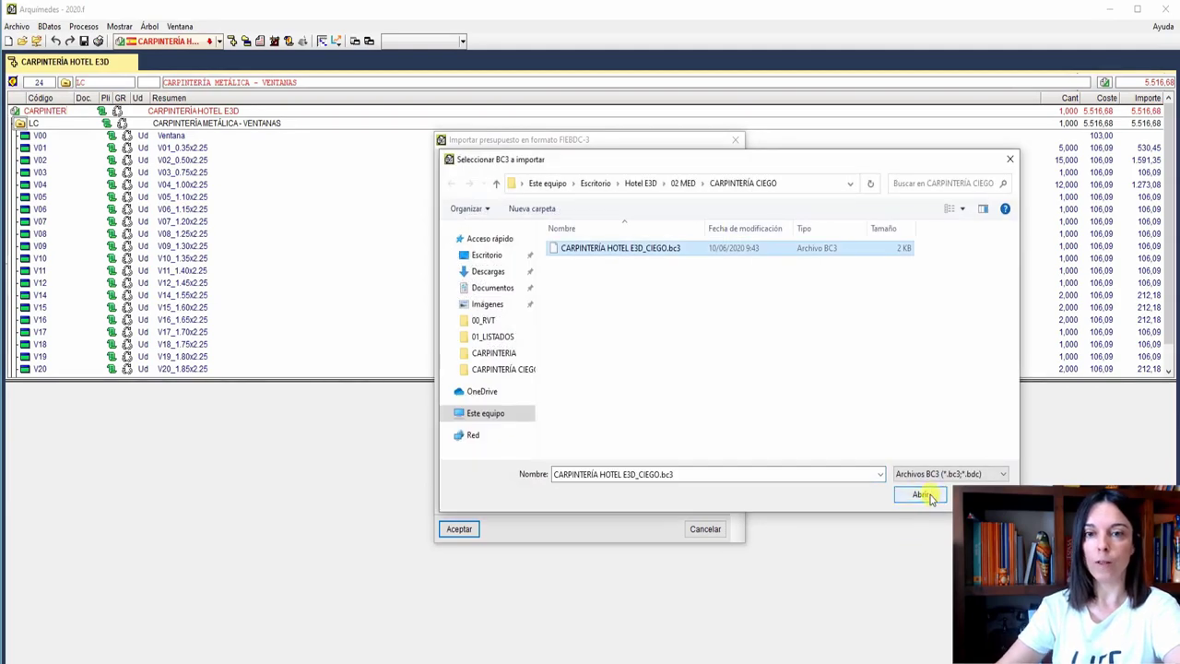
click(922, 495)
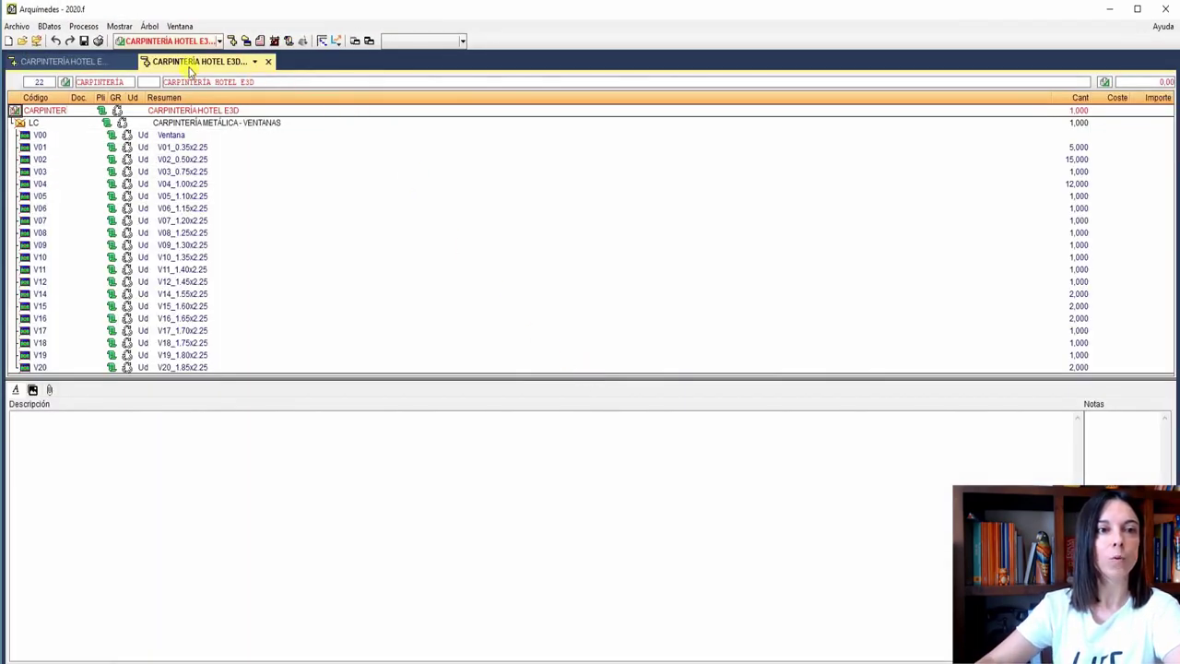
- Rename the imported budget's root summary to CARPINTERÍA HOTEL E3D_CIEGO and return to the priced CARPINTERÍA HOTEL E3D budget
click(242, 111)
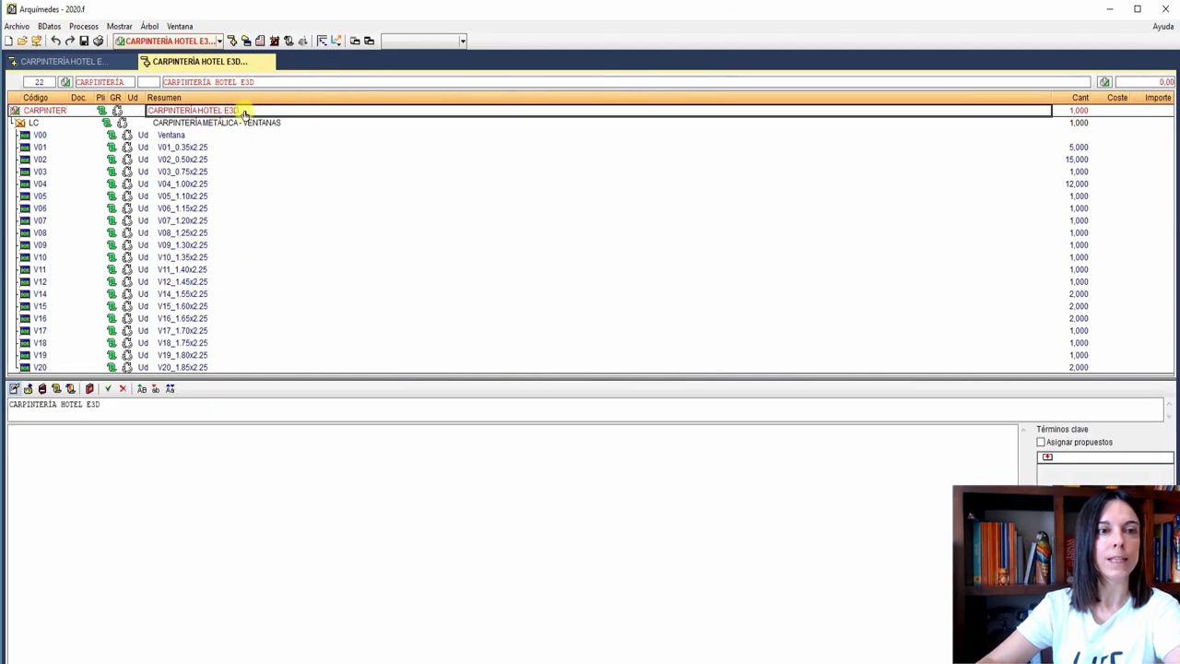
click(126, 403)
text(_)
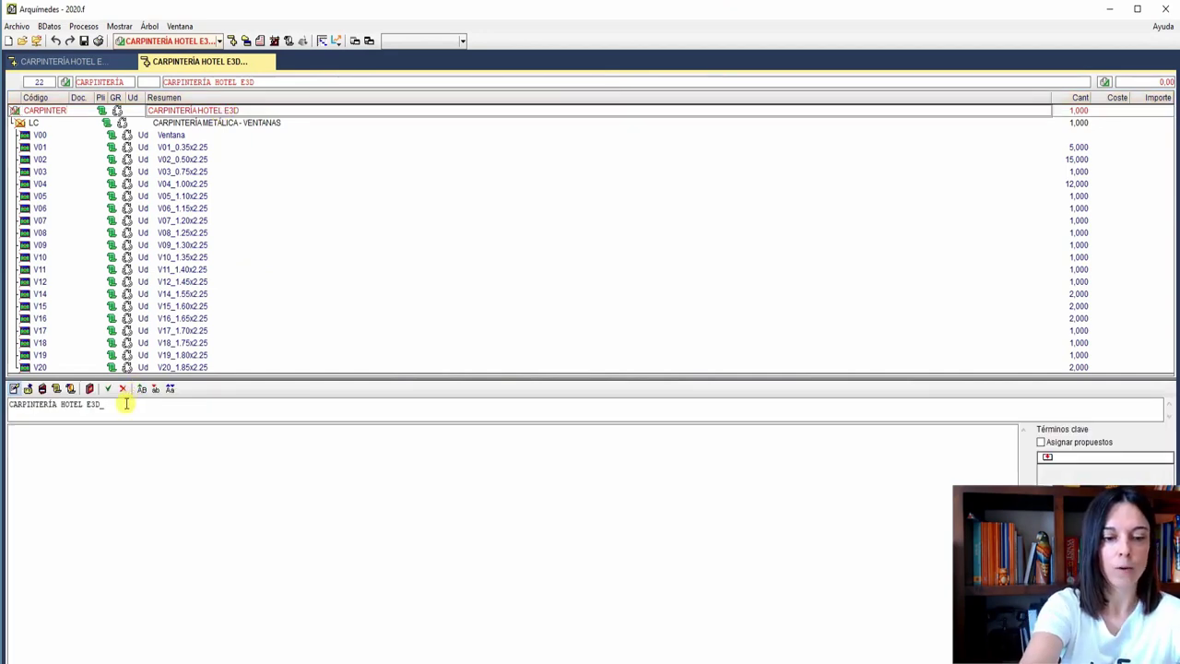
text(CIE)
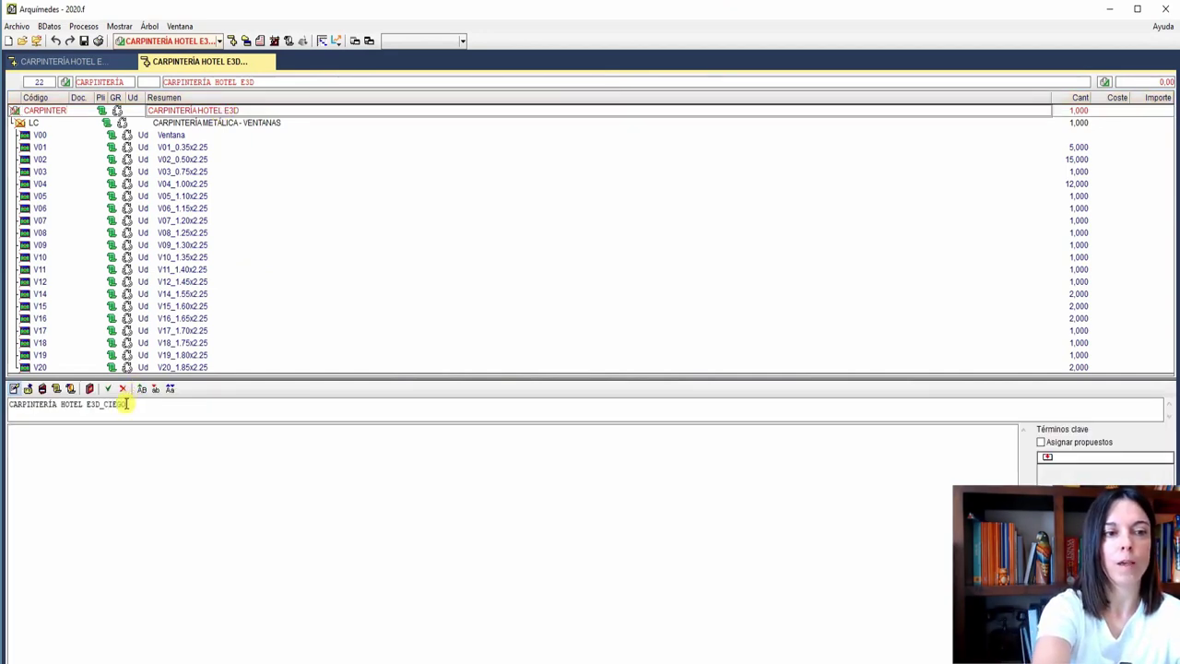
text(GO)
key(Return)
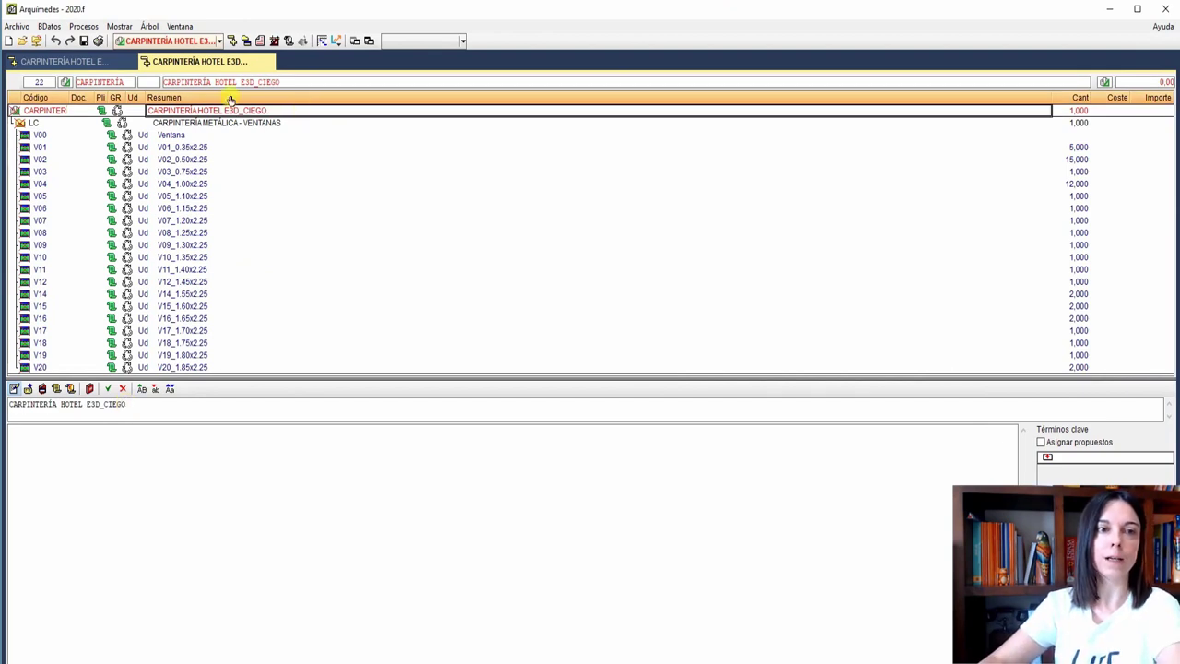
click(60, 61)
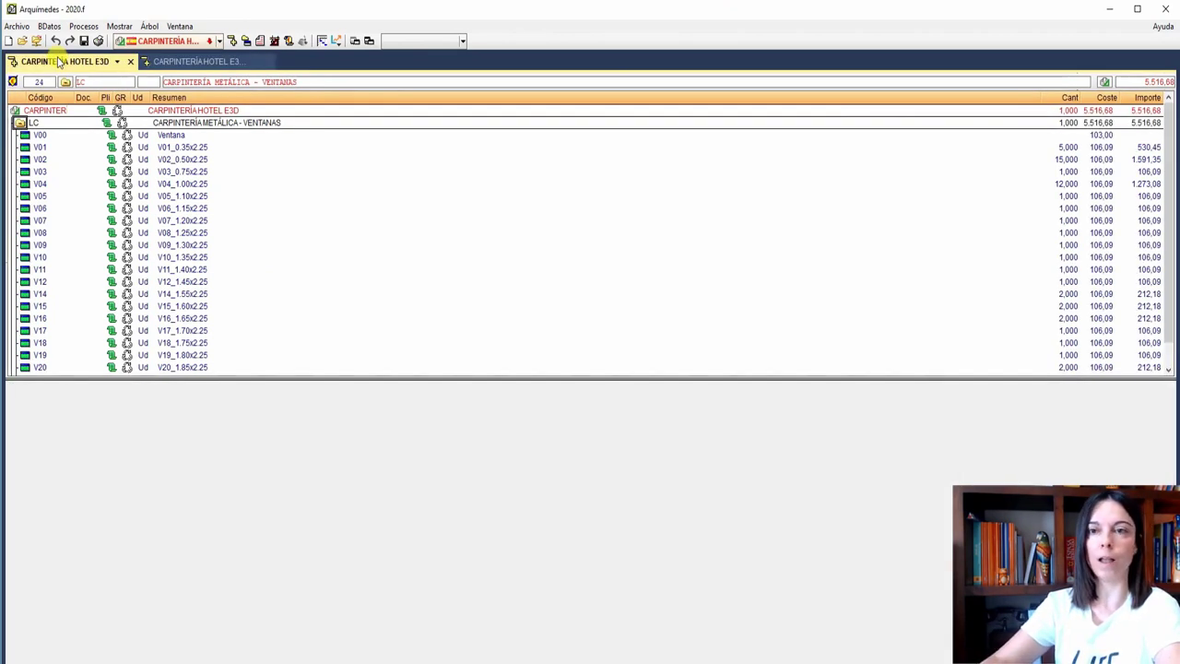